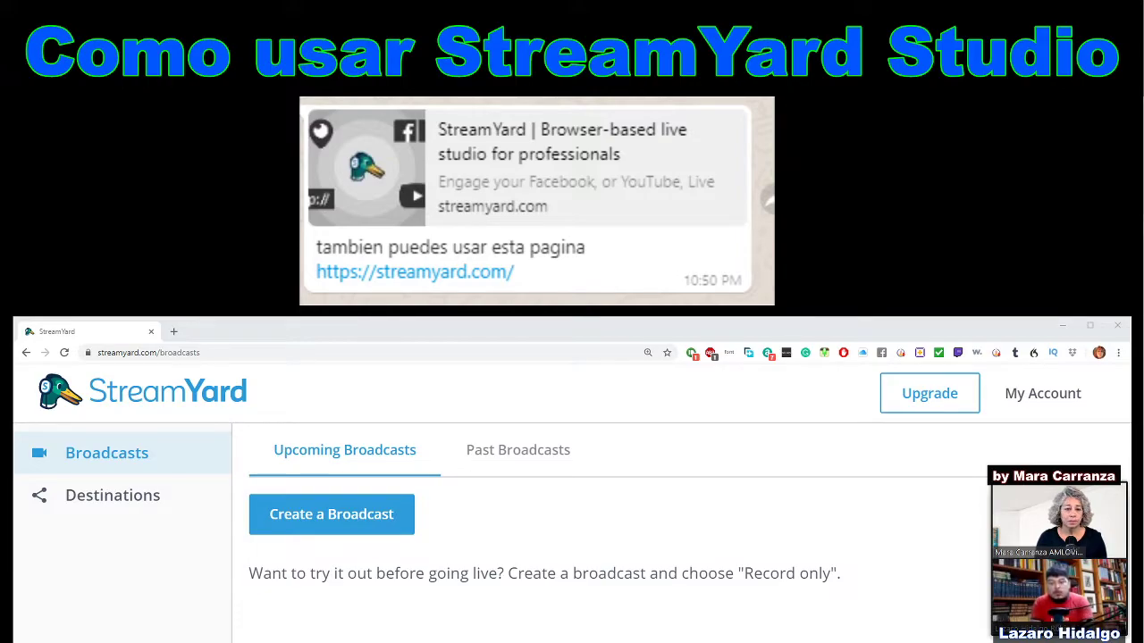
Step: Move and resize the browser window to fill the area above the "Como usar StreamYard Studio" banner, and fit the webcam thumbnails between their captions
{"action": "left_click", "coordinate": [1135, 450]}
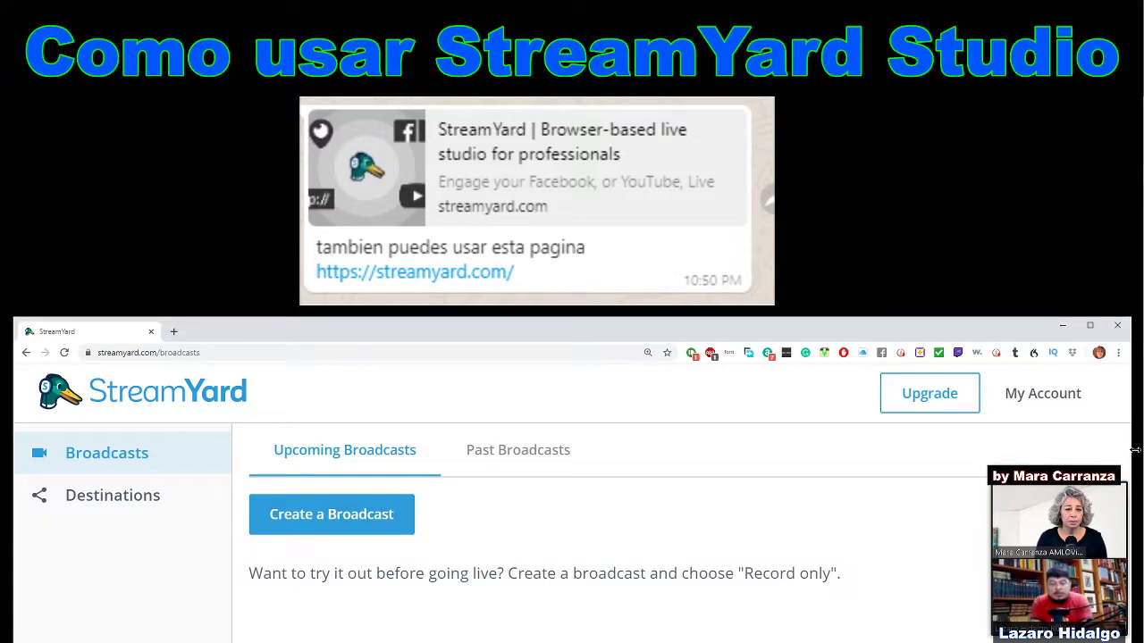
{"action": "left_click_drag", "start_coordinate": [1135, 451], "coordinate": [1143, 451]}
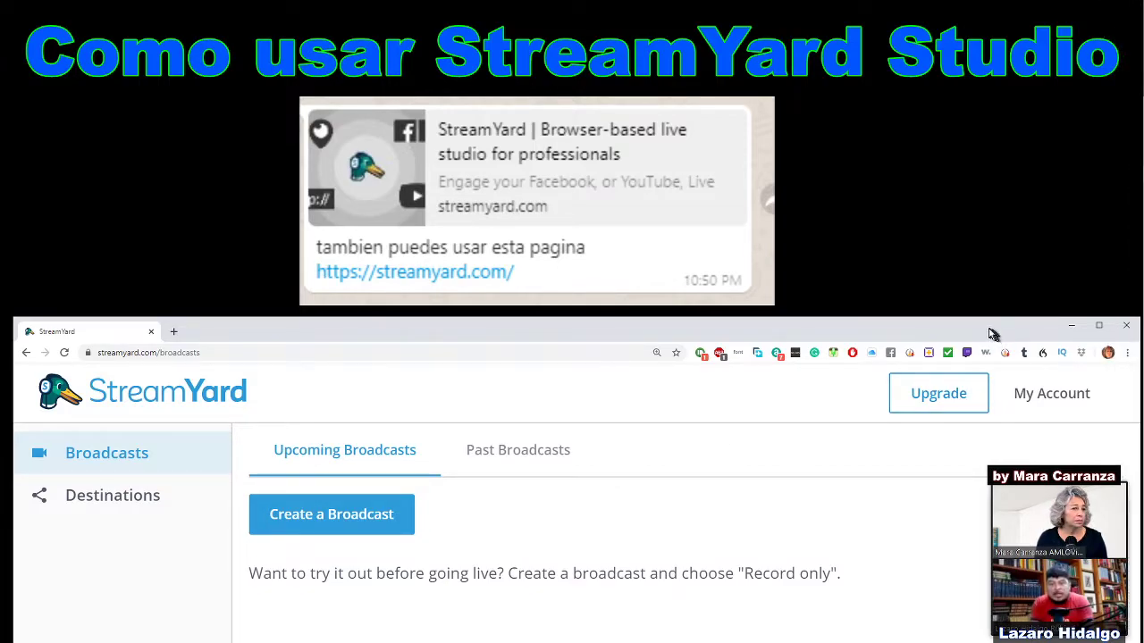
{"action": "left_click_drag", "start_coordinate": [988, 333], "coordinate": [979, 333]}
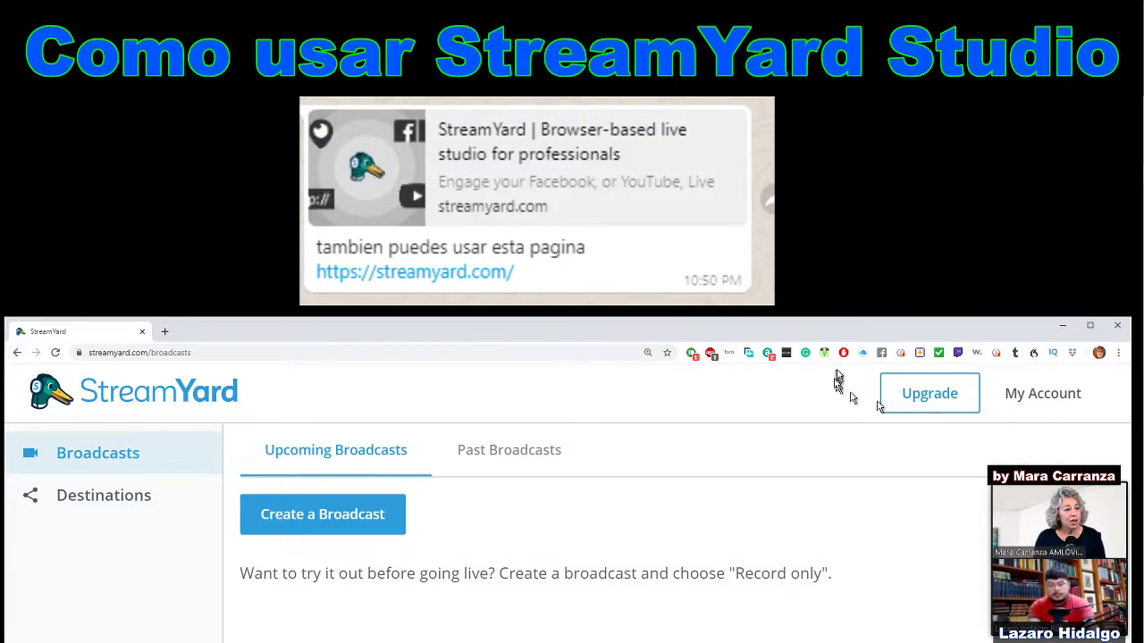
{"action": "left_click_drag", "start_coordinate": [865, 338], "coordinate": [881, 72]}
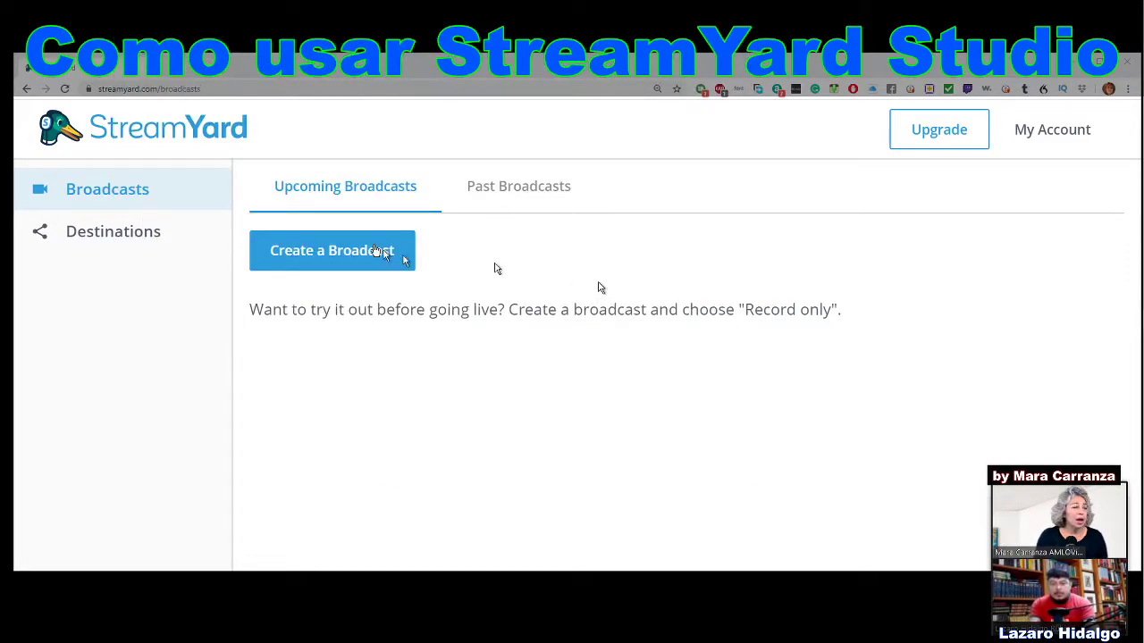
{"action": "mouse_move", "coordinate": [1066, 192]}
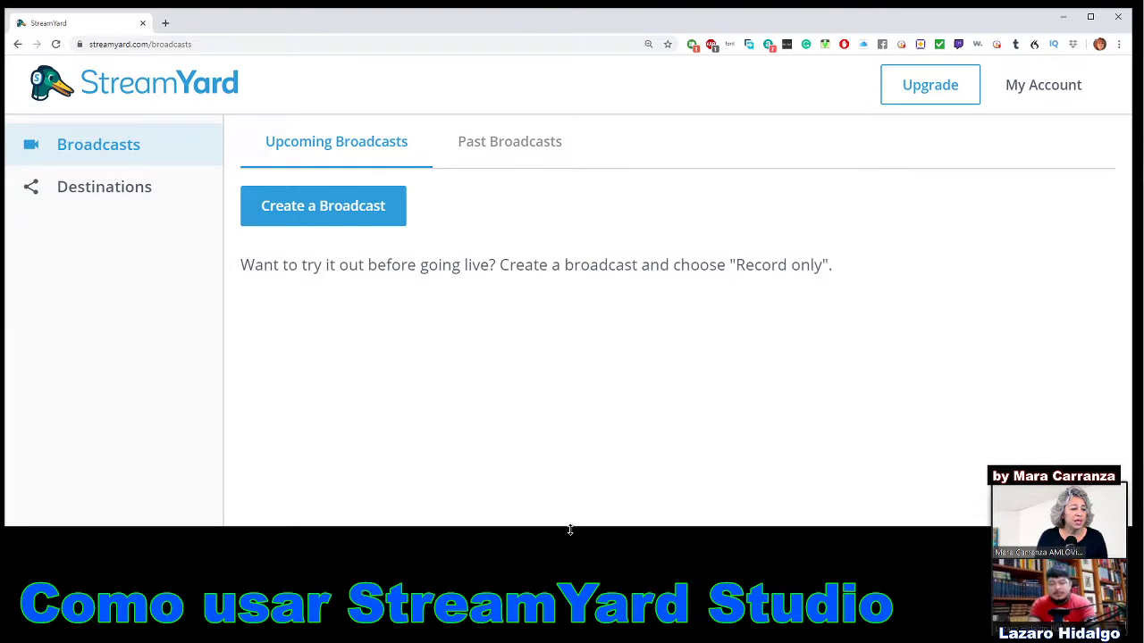
{"action": "left_click_drag", "start_coordinate": [576, 635], "coordinate": [583, 549]}
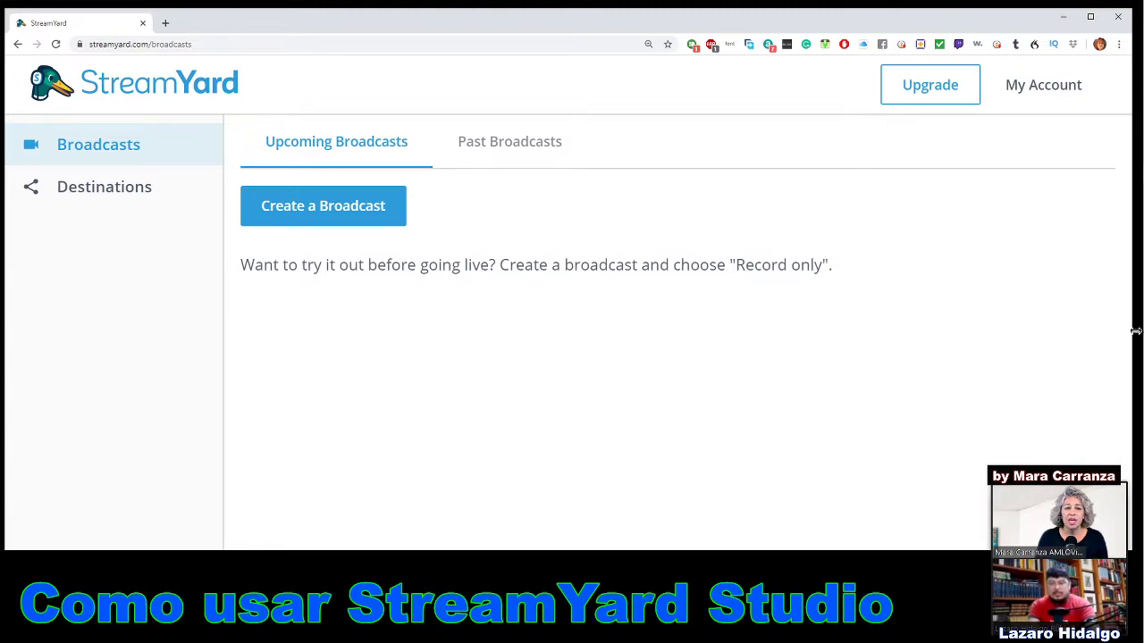
{"action": "mouse_move", "coordinate": [1135, 330]}
{"action": "left_mouse_down"}
{"action": "mouse_move", "coordinate": [1111, 330]}
{"action": "mouse_move", "coordinate": [1139, 330]}
{"action": "left_mouse_up"}
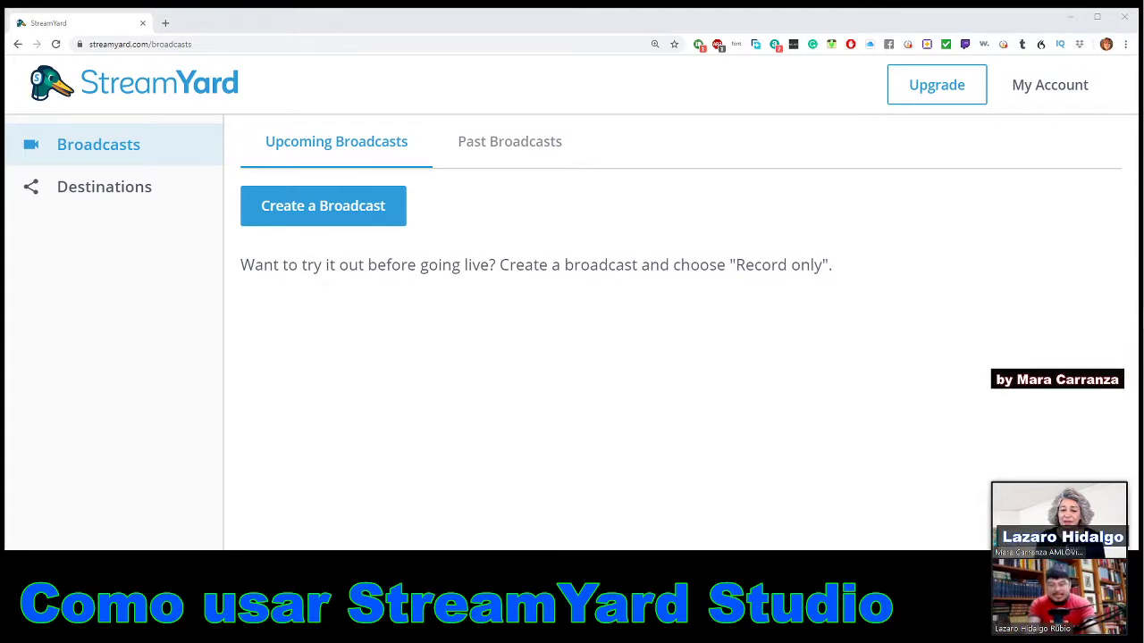
{"action": "left_click_drag", "start_coordinate": [1067, 490], "coordinate": [1066, 390]}
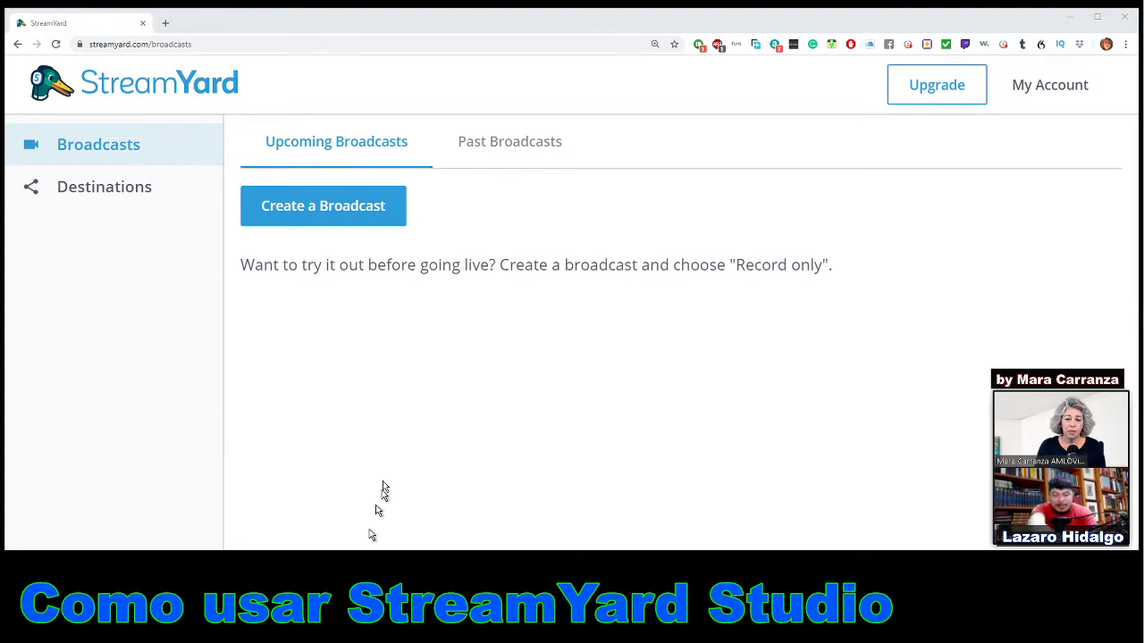
Step: Start creating a broadcast for the YouTube channel and review its destination, title, description, privacy and scheduling fields
{"action": "left_click", "coordinate": [318, 209]}
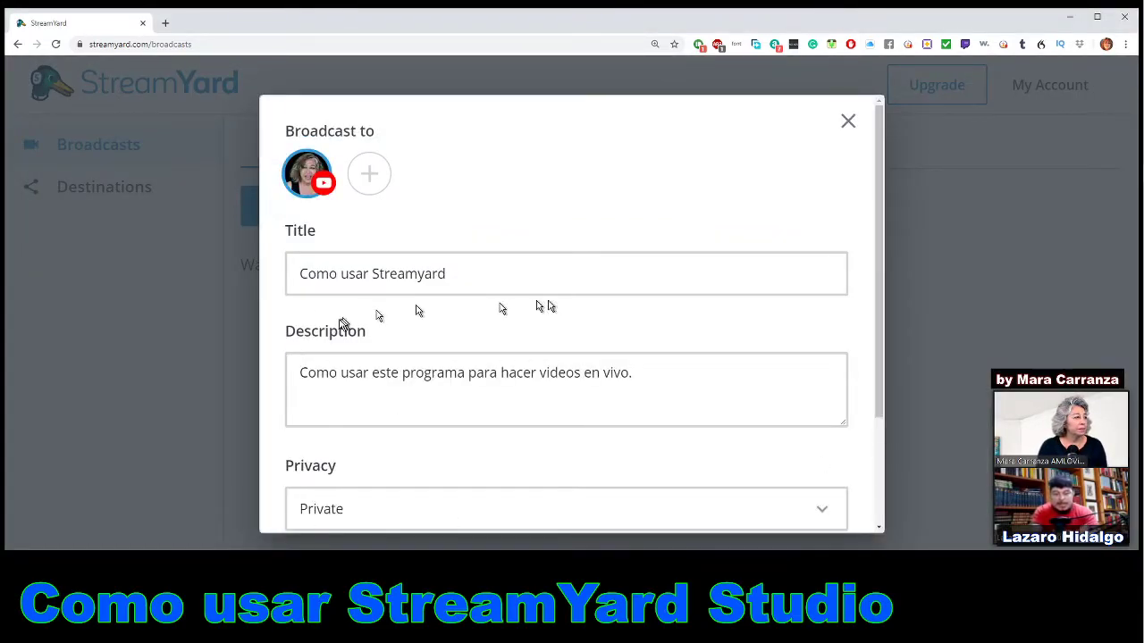
{"action": "scroll", "coordinate": [547, 327], "scroll_direction": "down", "scroll_amount": 1}
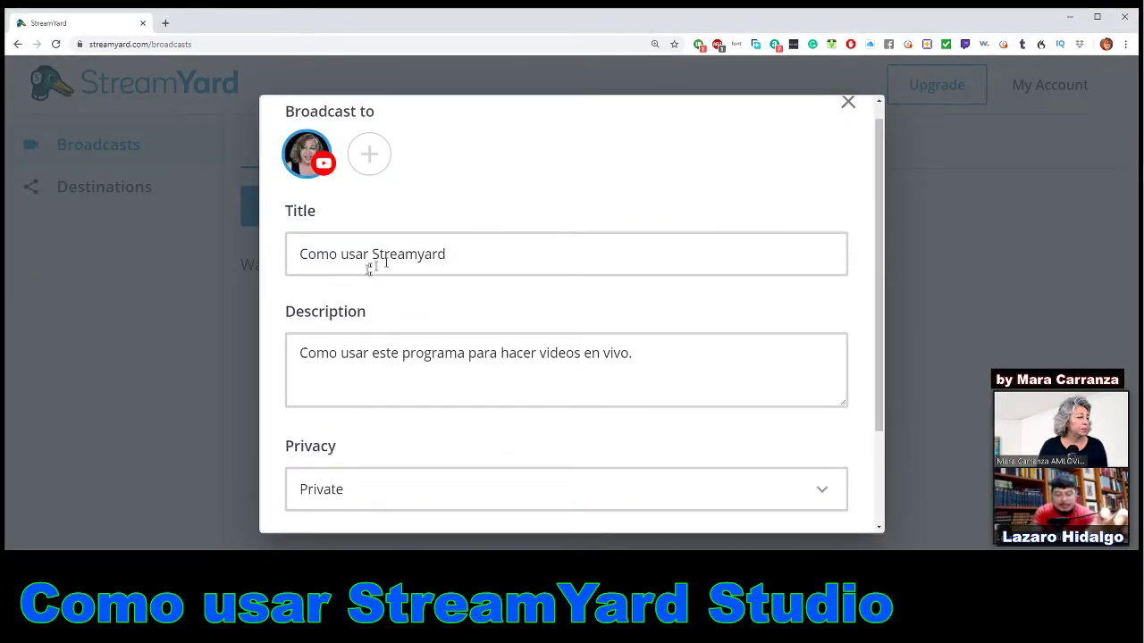
{"action": "scroll", "coordinate": [525, 263], "scroll_direction": "down", "scroll_amount": 1}
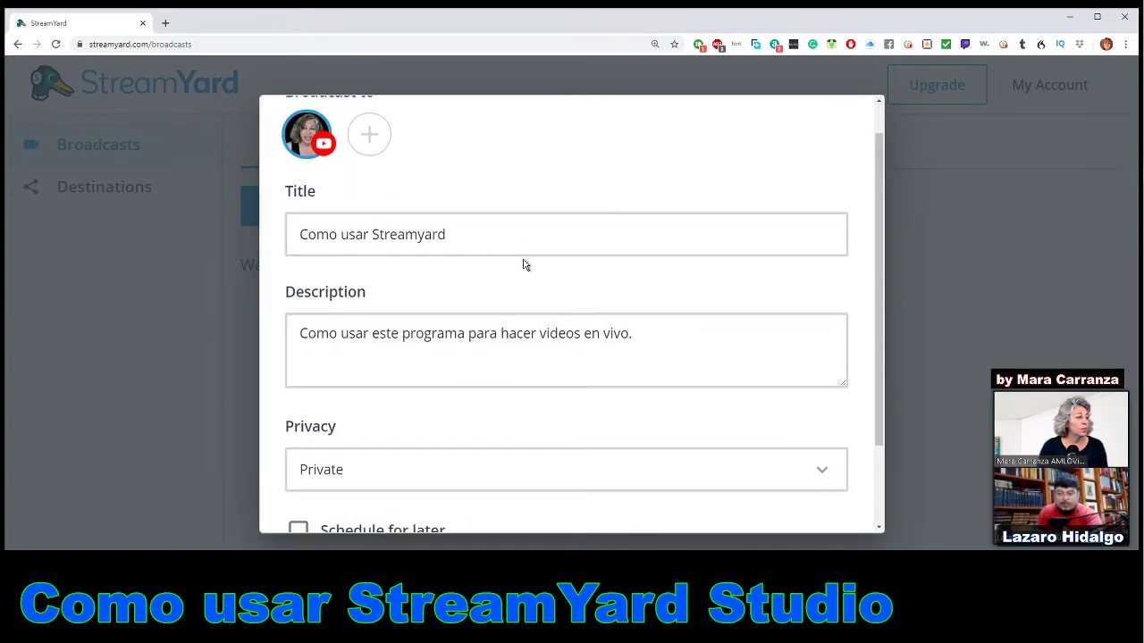
{"action": "scroll", "coordinate": [520, 275], "scroll_direction": "down", "scroll_amount": 1}
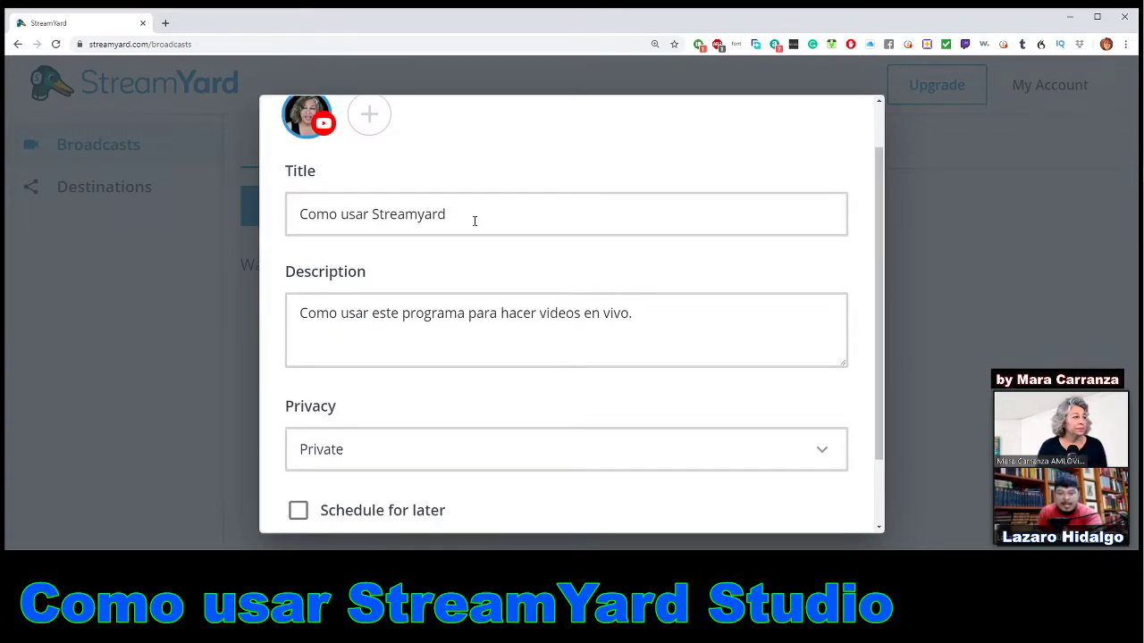
{"action": "scroll", "coordinate": [473, 223], "scroll_direction": "down", "scroll_amount": 1}
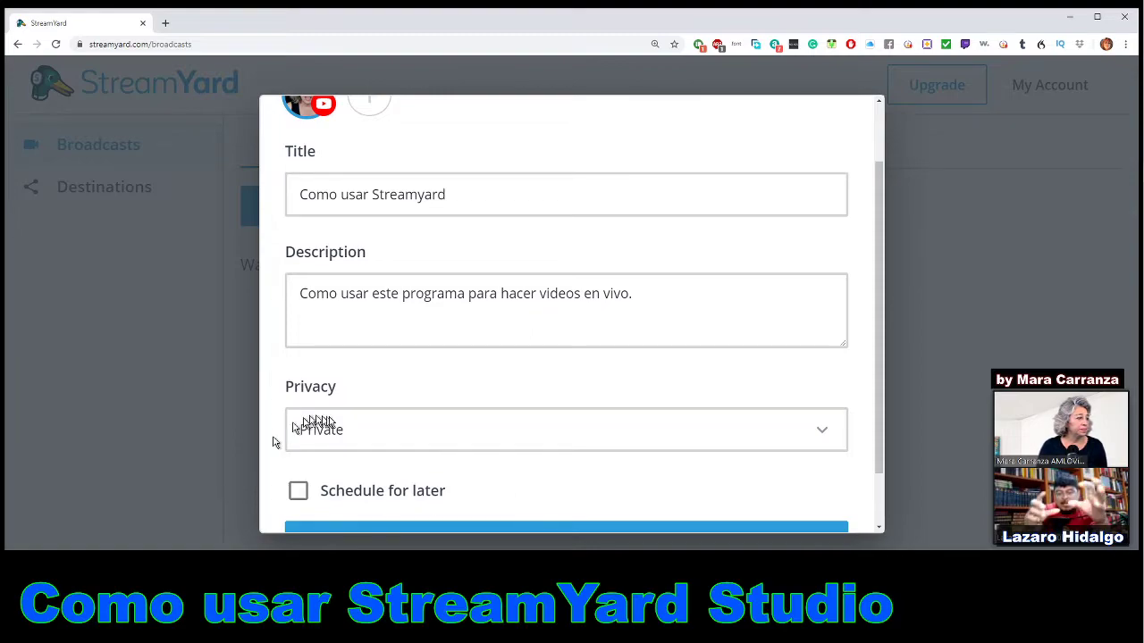
{"action": "scroll", "coordinate": [615, 403], "scroll_direction": "down", "scroll_amount": 2}
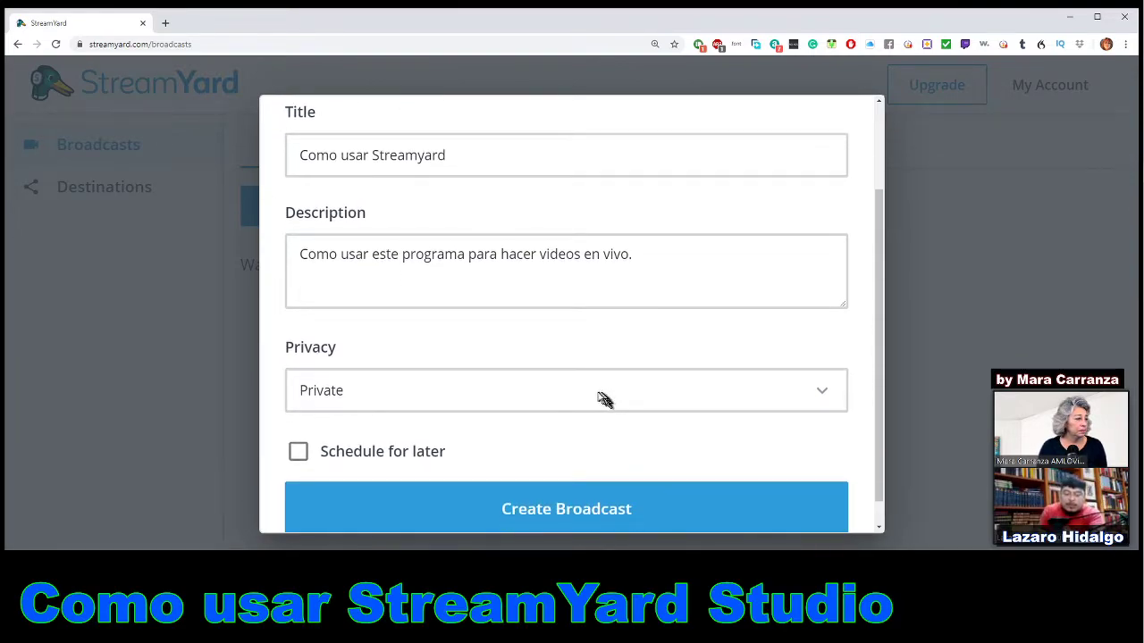
{"action": "scroll", "coordinate": [453, 406], "scroll_direction": "down", "scroll_amount": 1}
{"action": "scroll", "coordinate": [420, 393], "scroll_direction": "up", "scroll_amount": 6}
{"action": "scroll", "coordinate": [410, 389], "scroll_direction": "up", "scroll_amount": 1}
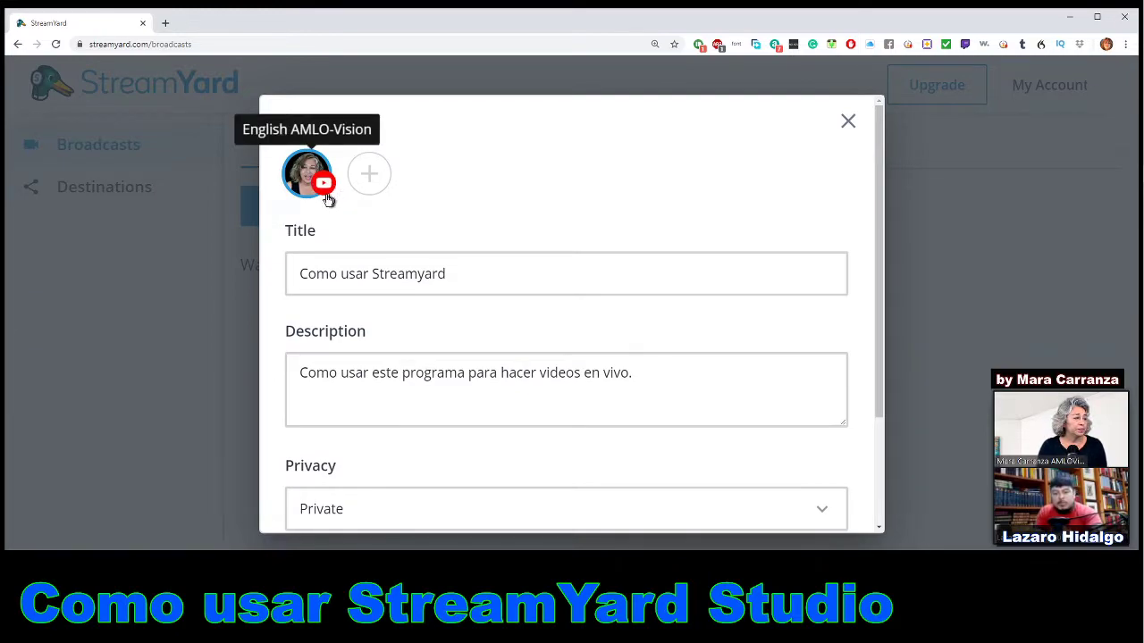
Step: Connect a Facebook profile as a broadcast destination with posts visible to Friends, and dismiss the multistreaming upgrade offer
{"action": "left_click", "coordinate": [371, 175]}
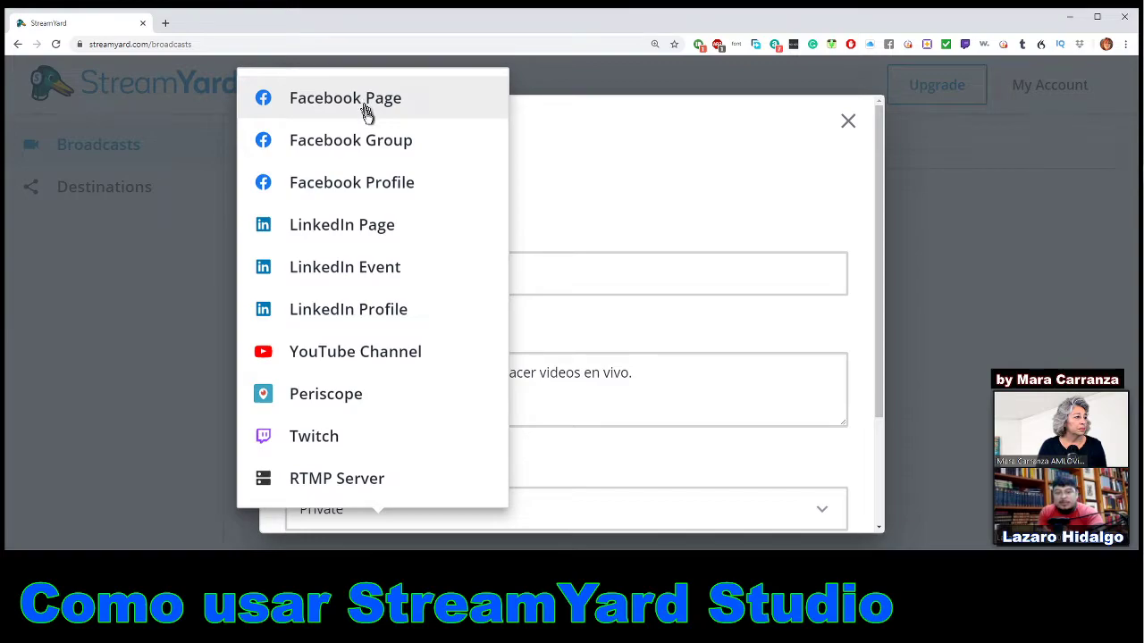
{"action": "left_click", "coordinate": [375, 181]}
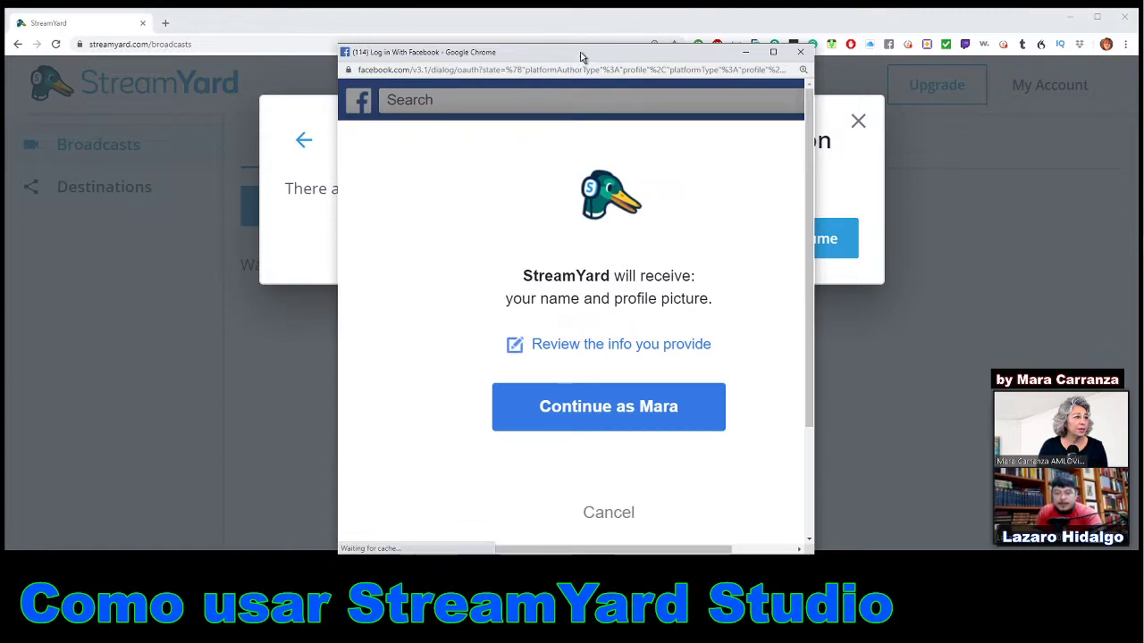
{"action": "left_click", "coordinate": [601, 421]}
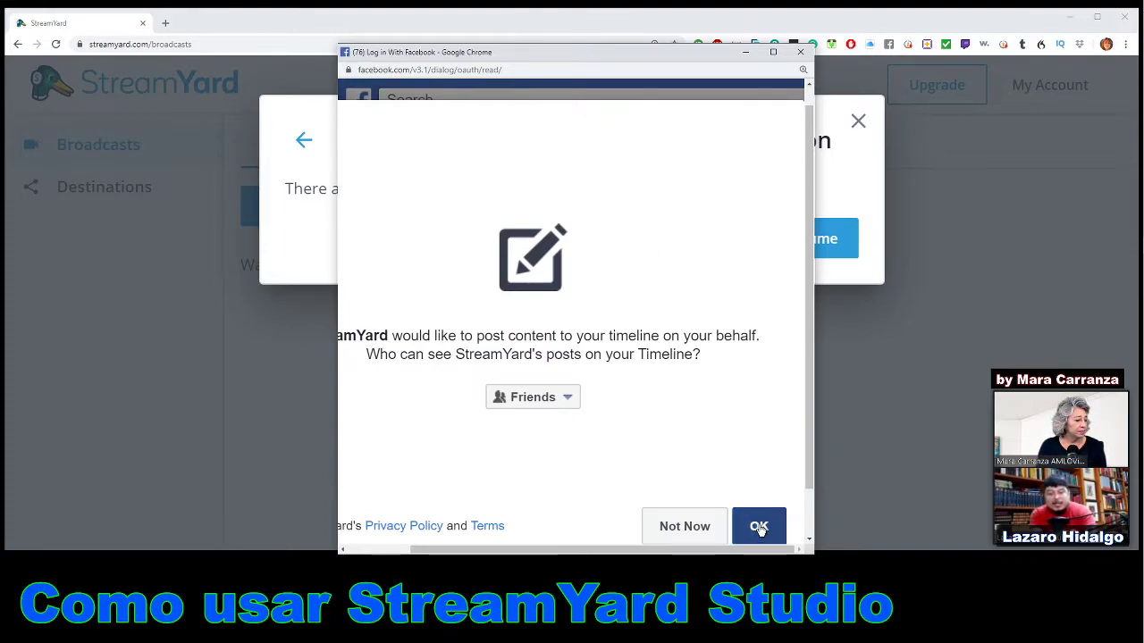
{"action": "left_click", "coordinate": [759, 528]}
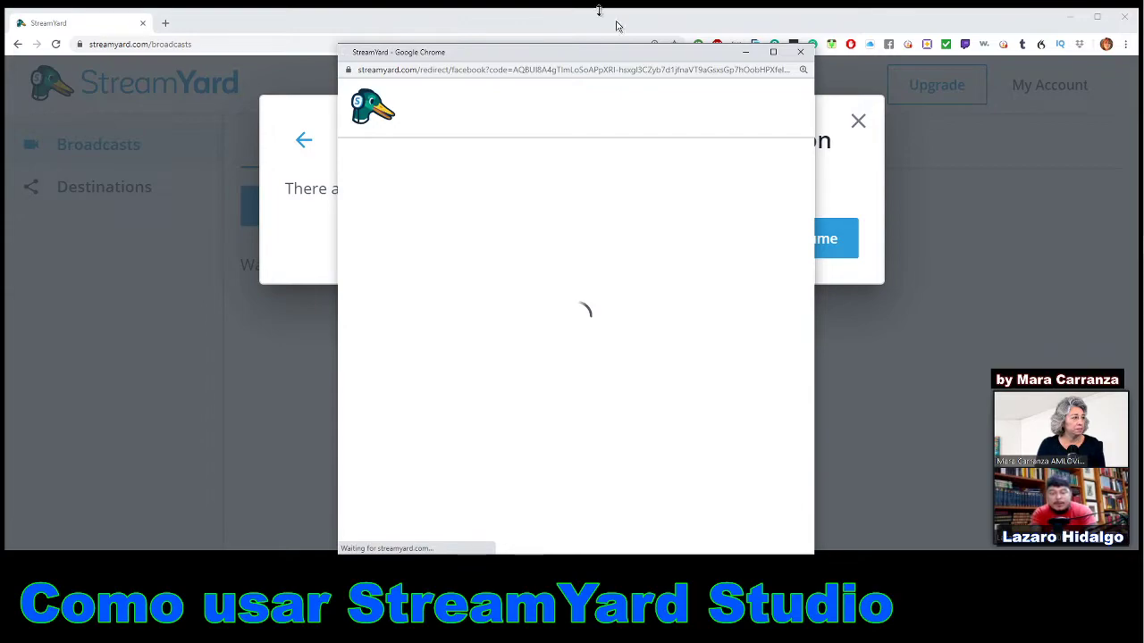
{"action": "left_click", "coordinate": [501, 349]}
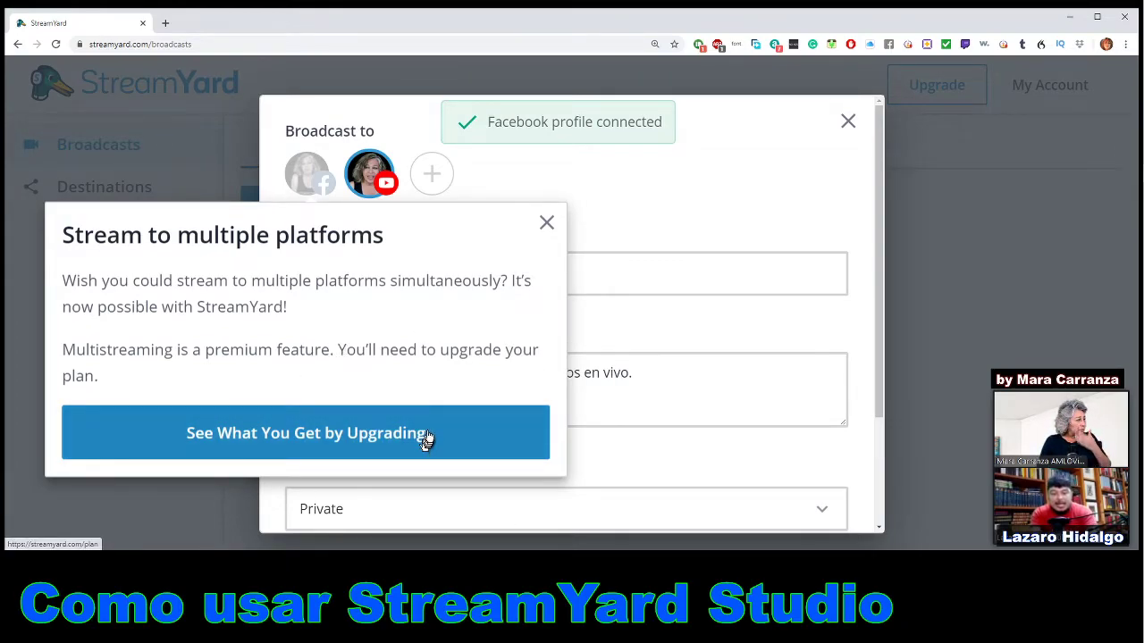
{"action": "left_click", "coordinate": [548, 223]}
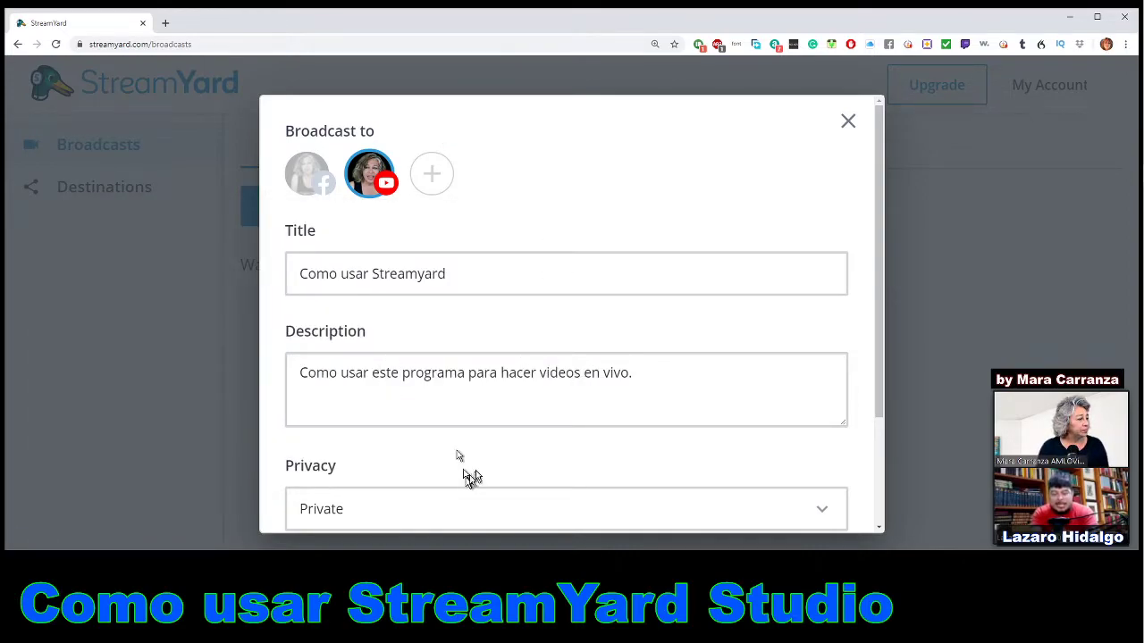
Step: Examine the broadcast form again, from the connected destinations to the description, privacy and scheduling options
{"action": "scroll", "coordinate": [461, 455], "scroll_direction": "down", "scroll_amount": 3}
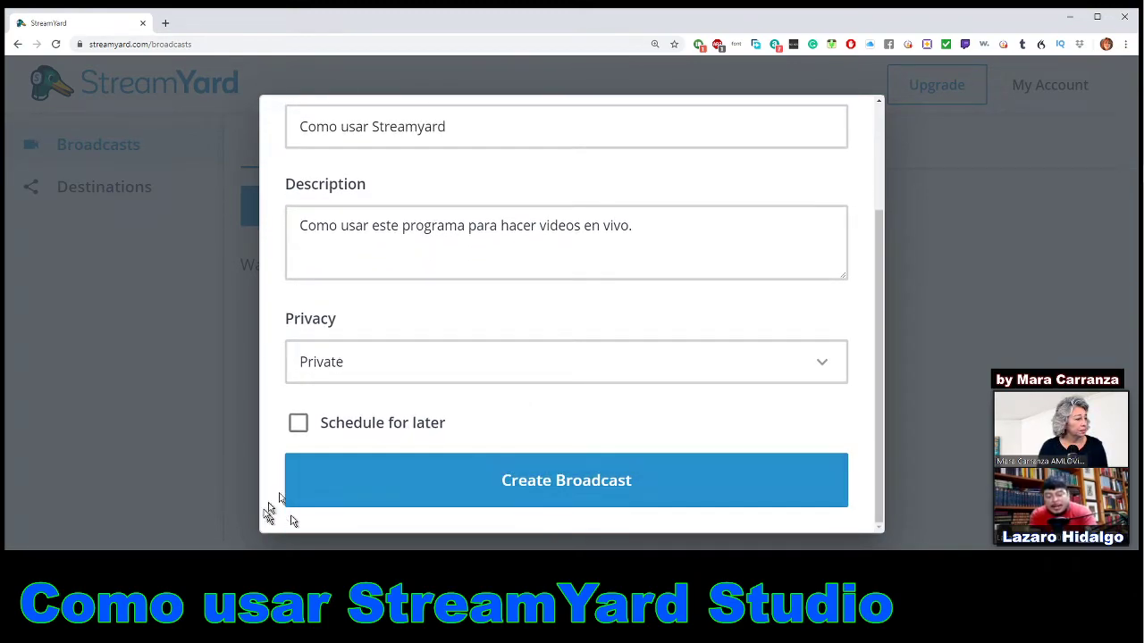
{"action": "scroll", "coordinate": [646, 412], "scroll_direction": "up", "scroll_amount": 1}
{"action": "scroll", "coordinate": [646, 412], "scroll_direction": "up", "scroll_amount": 1}
{"action": "scroll", "coordinate": [633, 424], "scroll_direction": "down", "scroll_amount": 2}
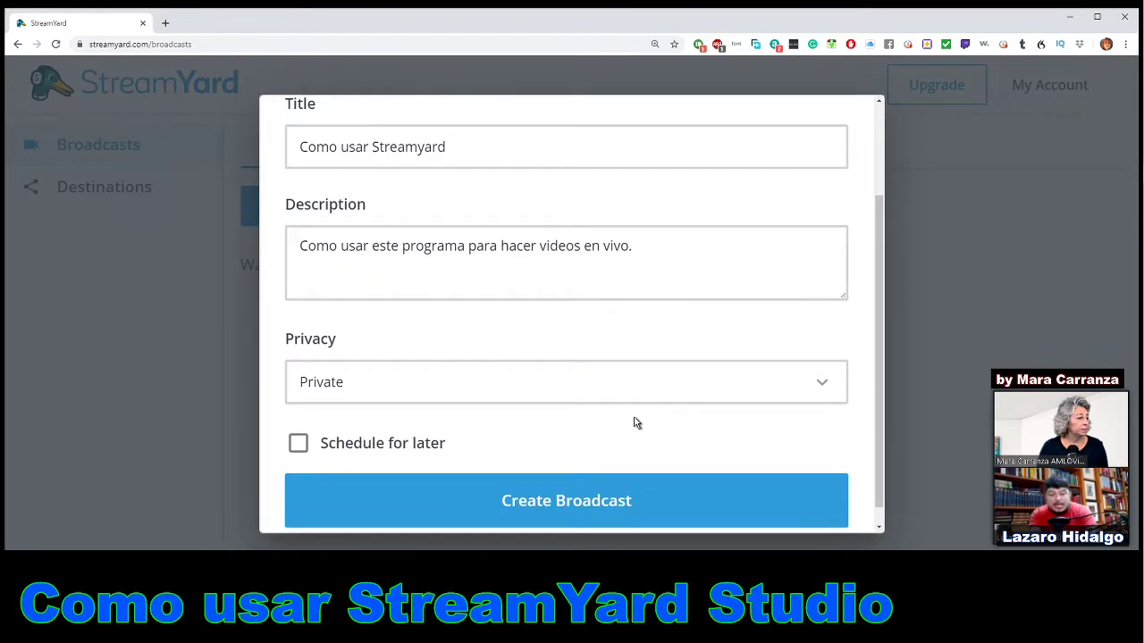
{"action": "scroll", "coordinate": [633, 423], "scroll_direction": "down", "scroll_amount": 1}
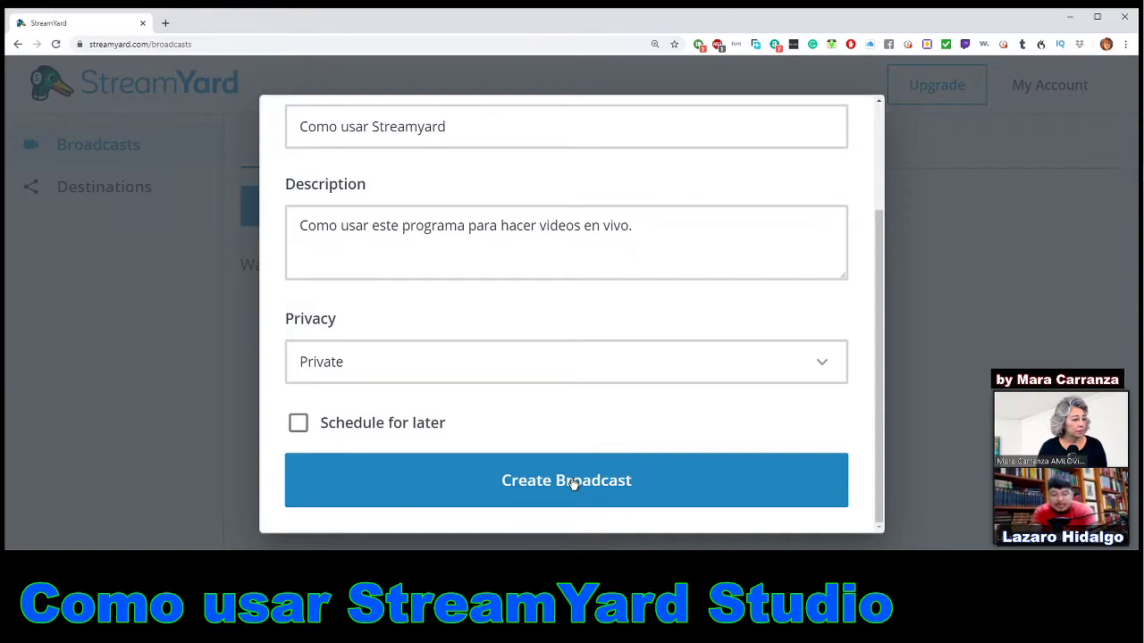
{"action": "scroll", "coordinate": [699, 201], "scroll_direction": "up", "scroll_amount": 3}
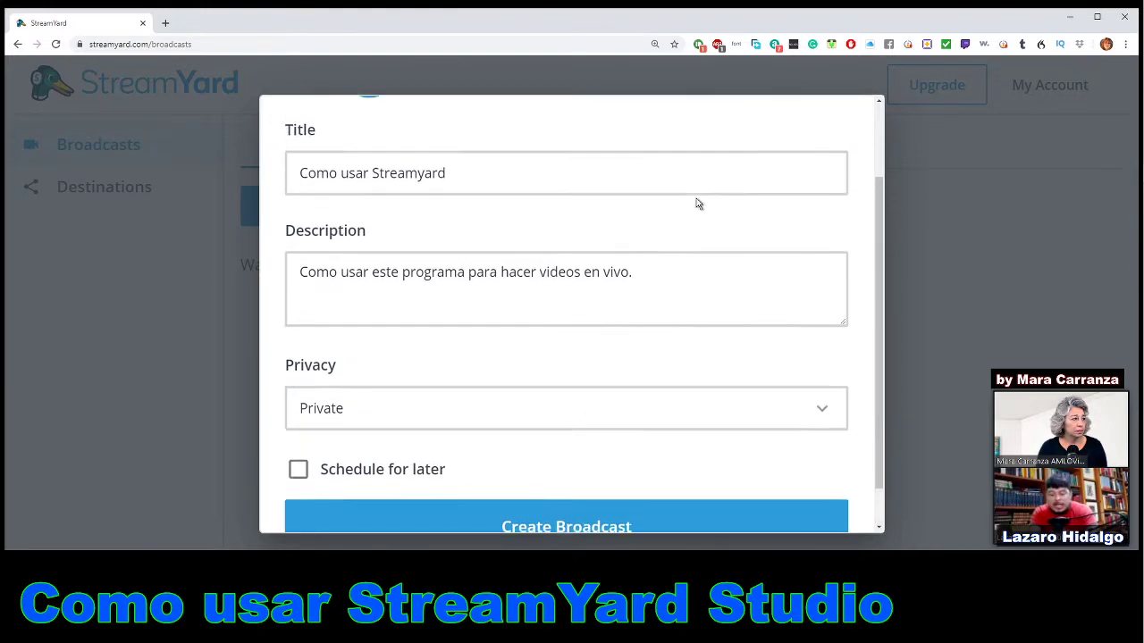
{"action": "scroll", "coordinate": [685, 239], "scroll_direction": "up", "scroll_amount": 1}
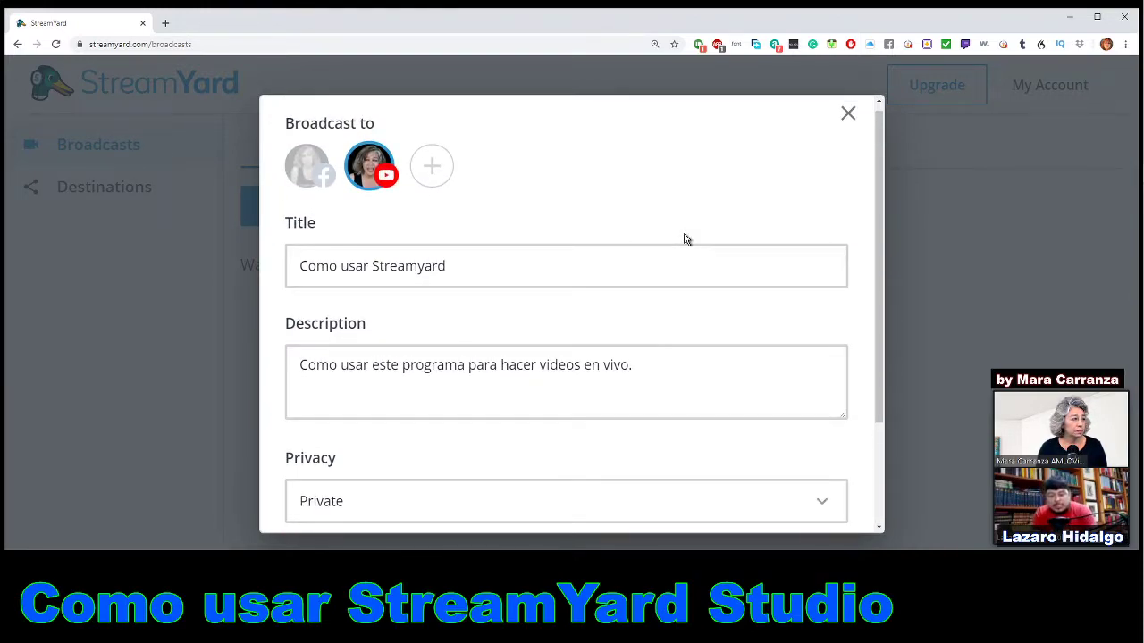
{"action": "scroll", "coordinate": [676, 245], "scroll_direction": "down", "scroll_amount": 2}
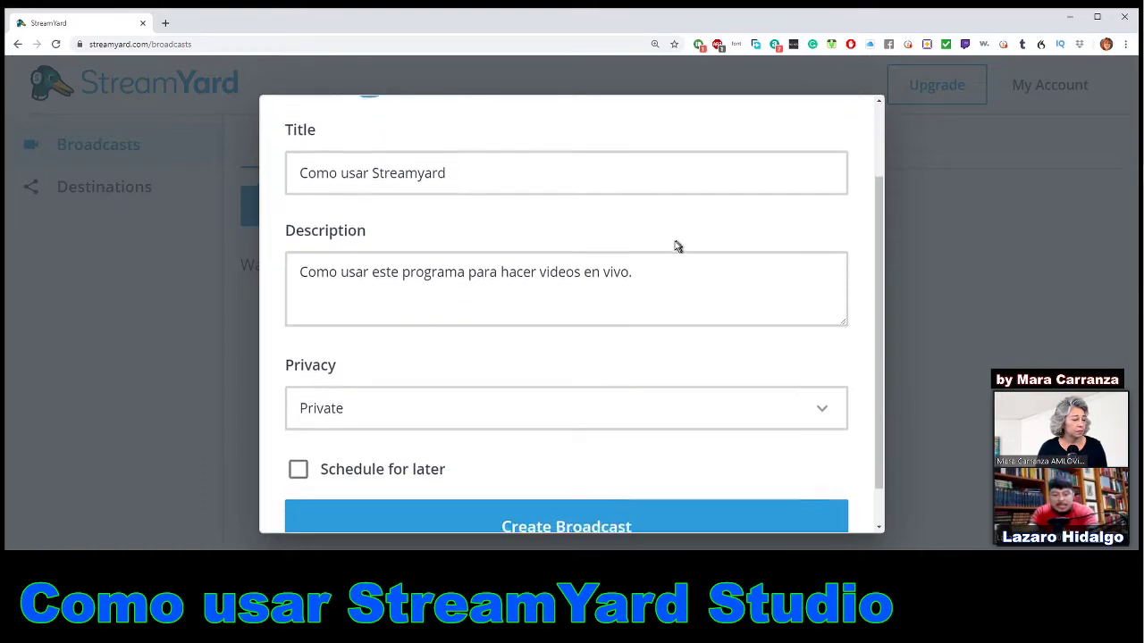
{"action": "scroll", "coordinate": [676, 244], "scroll_direction": "down", "scroll_amount": 1}
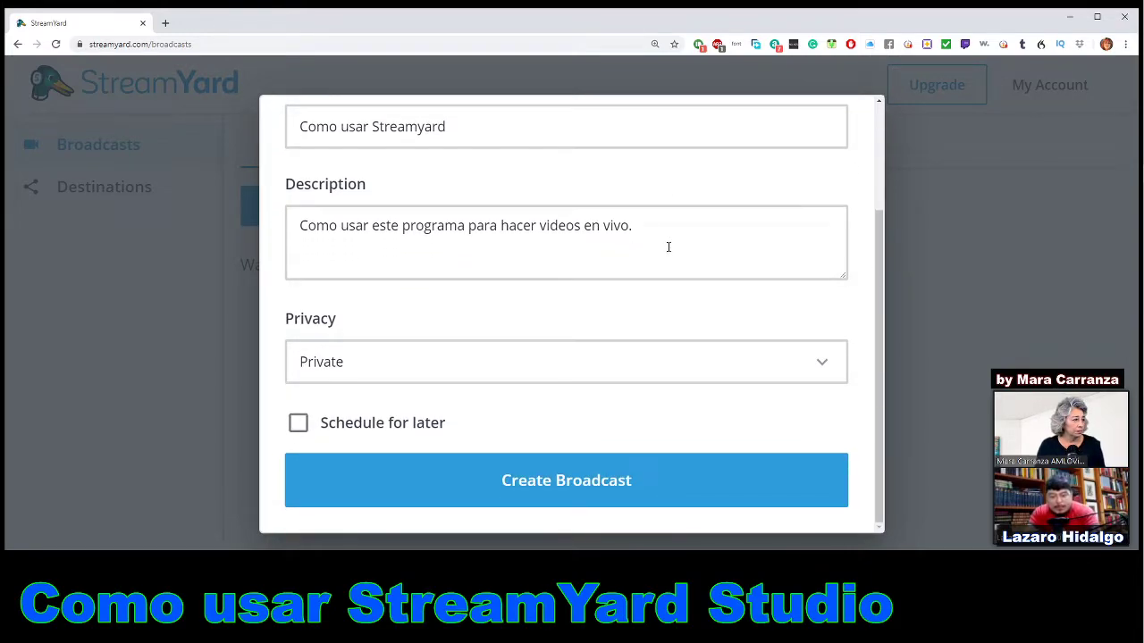
Step: Set the broadcast's privacy to Public and create the broadcast without scheduling it
{"action": "left_click", "coordinate": [819, 369]}
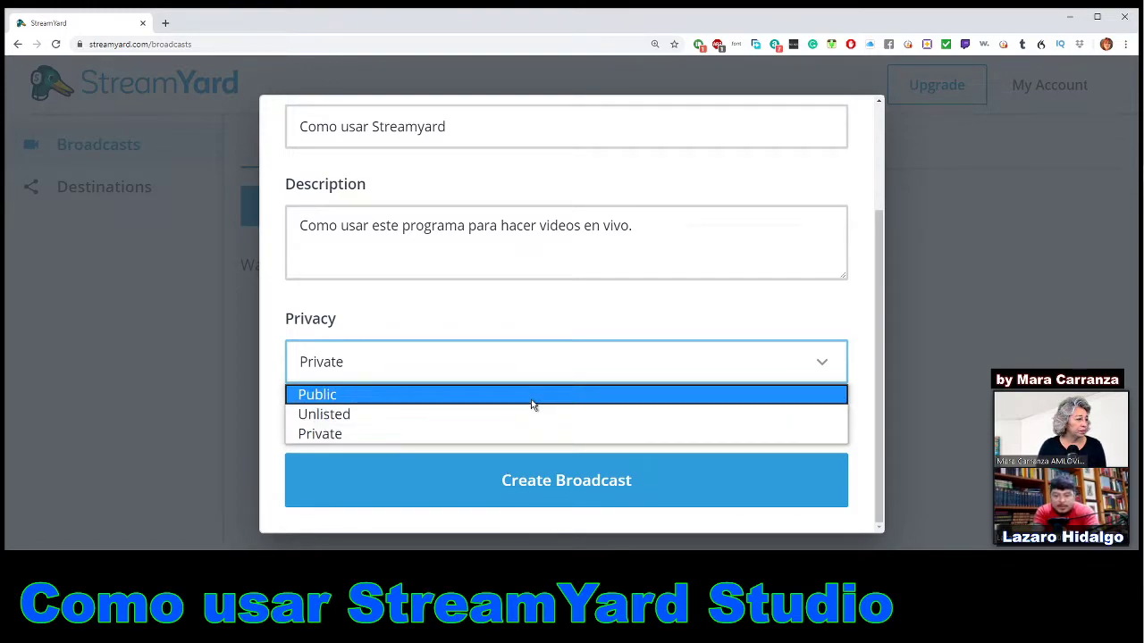
{"action": "left_click", "coordinate": [530, 399]}
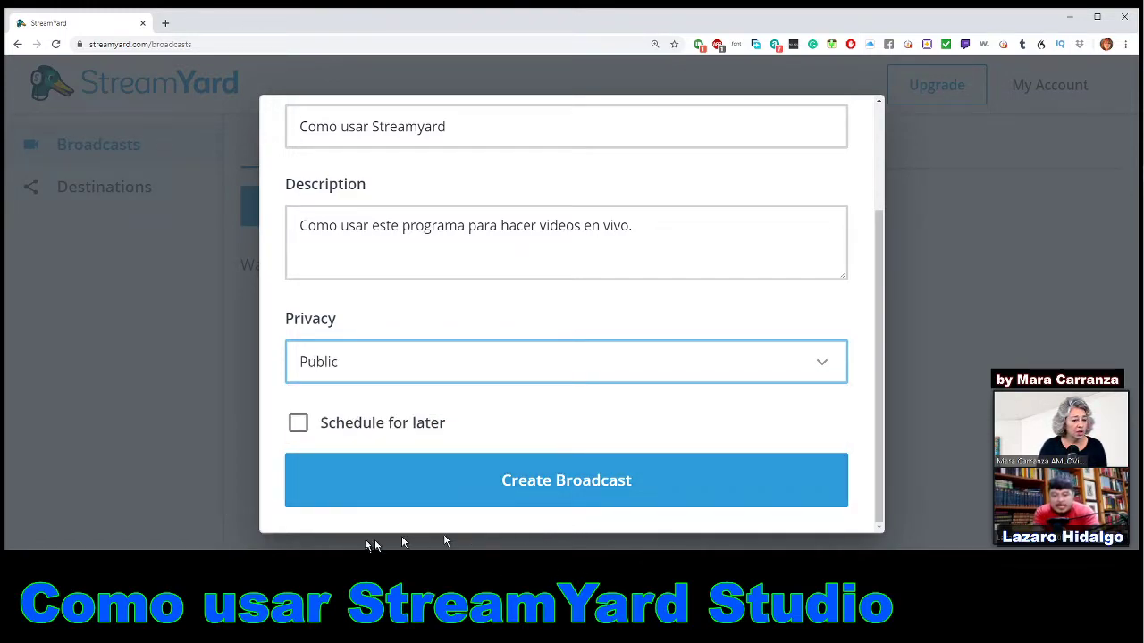
{"action": "left_click", "coordinate": [549, 474]}
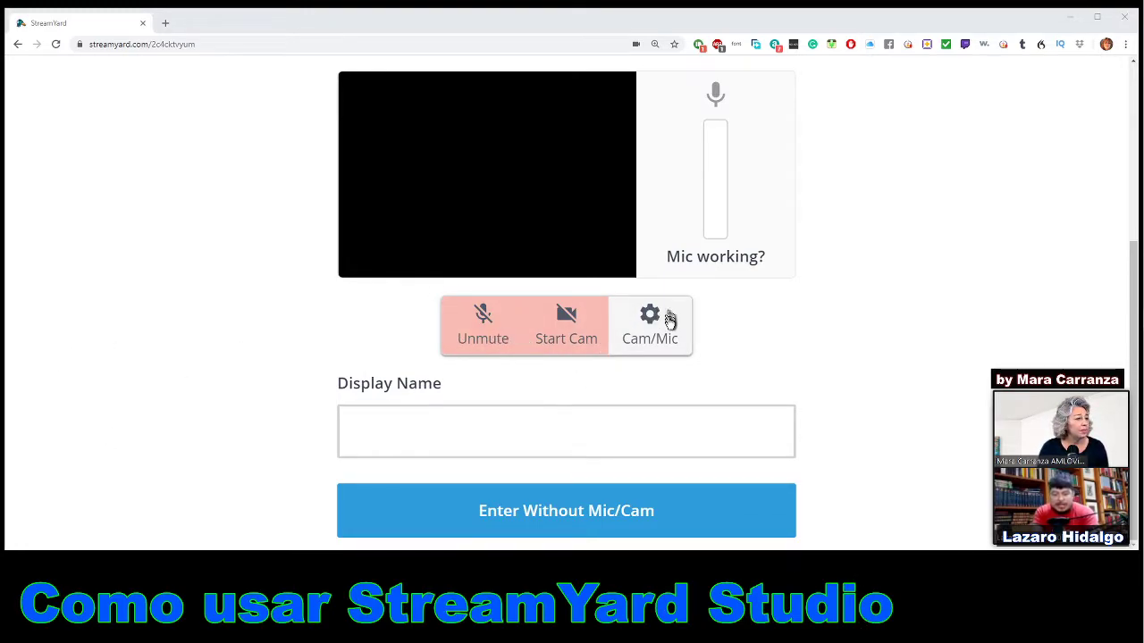
Step: Open the camera settings, choose c922 Pro Stream Webcam (046d:085c) as the camera, and check the camera resolution setting
{"action": "left_click", "coordinate": [641, 332]}
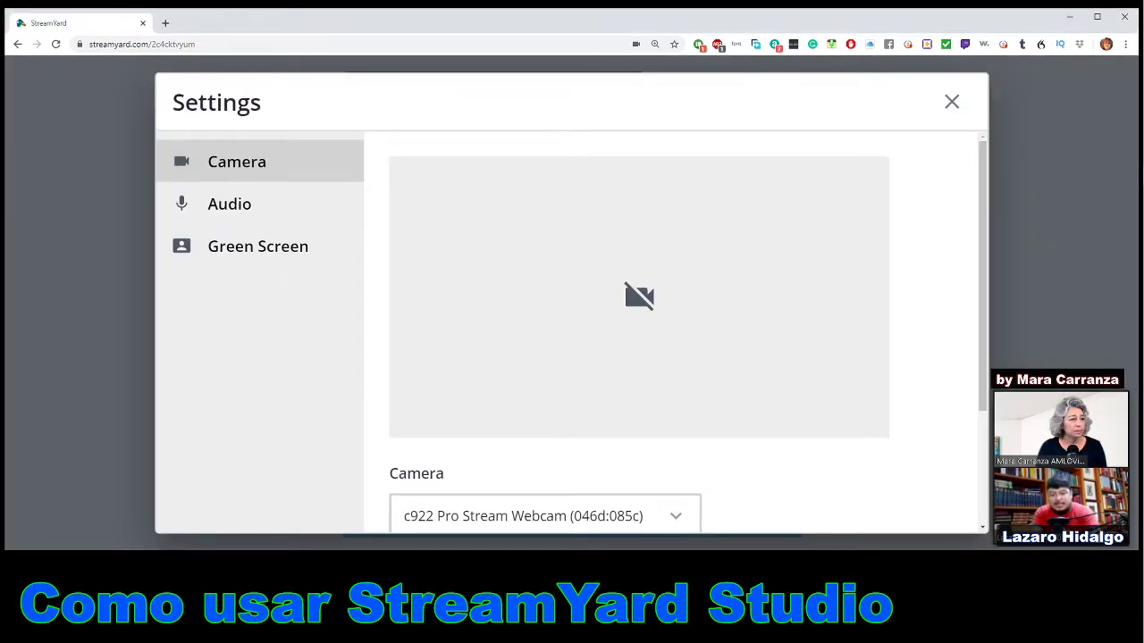
{"action": "left_click", "coordinate": [568, 523]}
{"action": "left_click", "coordinate": [551, 514]}
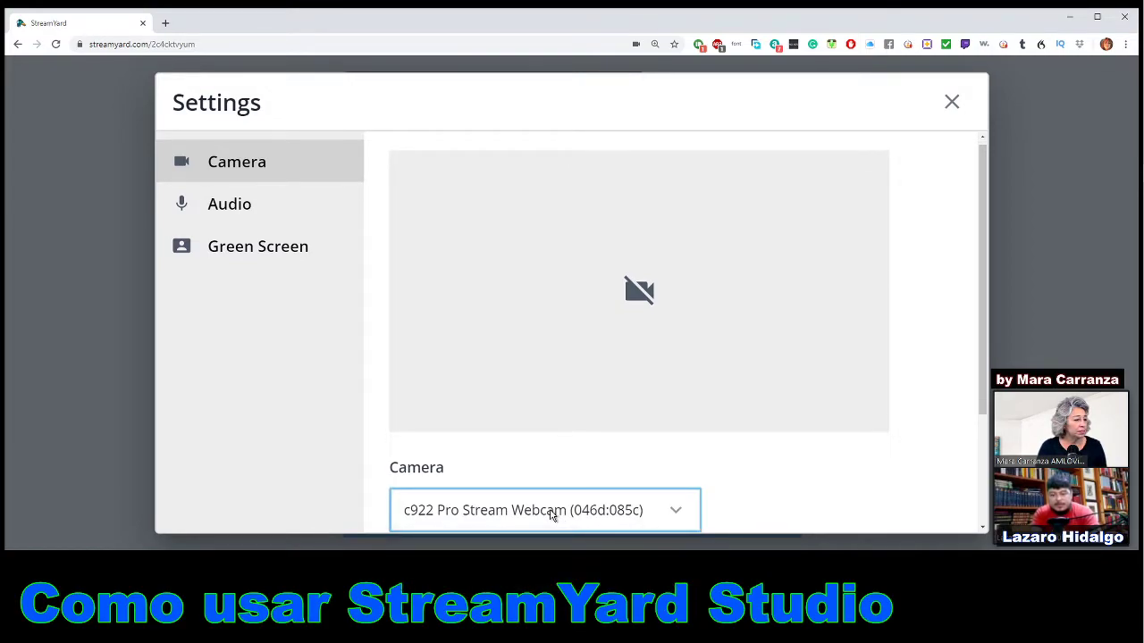
{"action": "left_click", "coordinate": [552, 514]}
{"action": "left_click", "coordinate": [491, 560]}
{"action": "scroll", "coordinate": [708, 391], "scroll_direction": "down", "scroll_amount": 1}
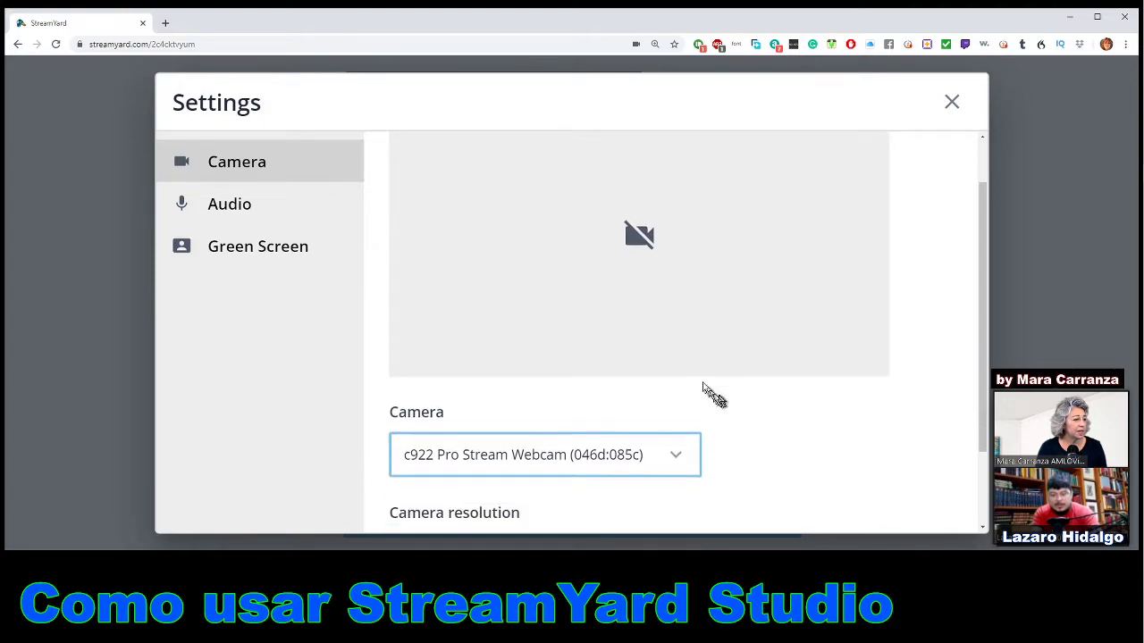
{"action": "scroll", "coordinate": [684, 389], "scroll_direction": "down", "scroll_amount": 1}
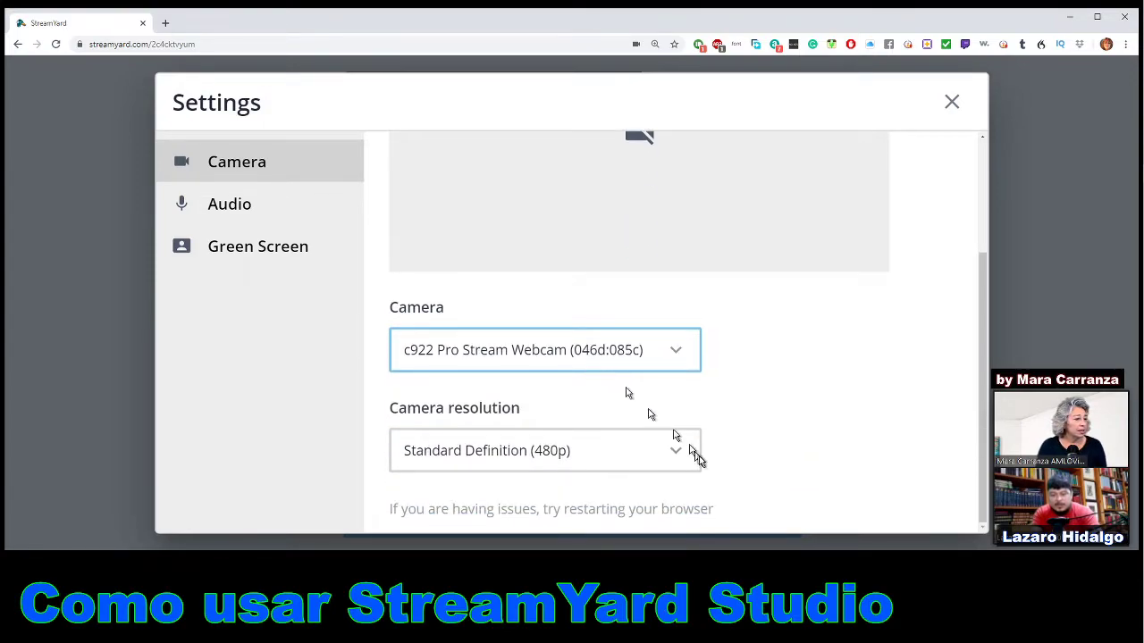
Step: Enable the green screen feature and choose the living room image as the virtual background
{"action": "left_click", "coordinate": [258, 234]}
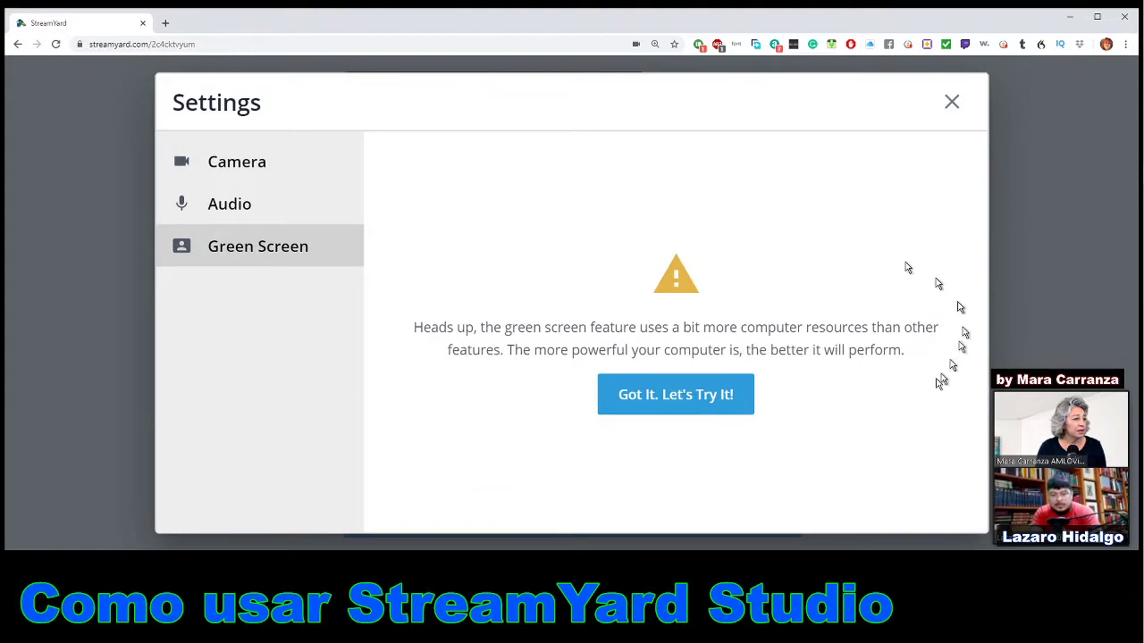
{"action": "left_click", "coordinate": [712, 405]}
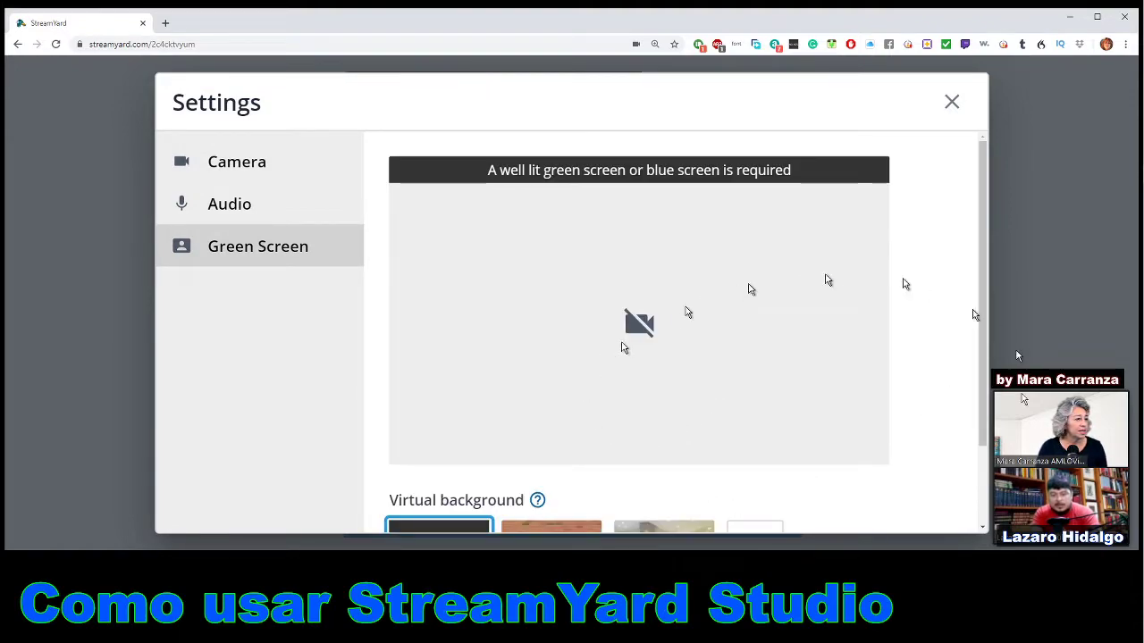
{"action": "scroll", "coordinate": [706, 353], "scroll_direction": "down", "scroll_amount": 1}
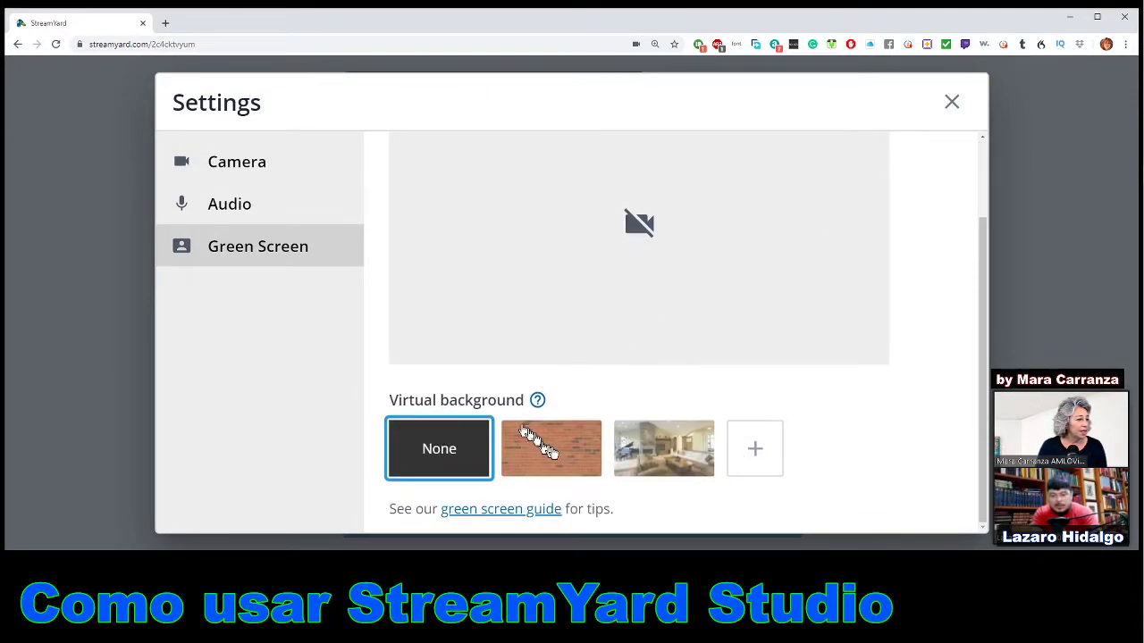
{"action": "left_click", "coordinate": [669, 471]}
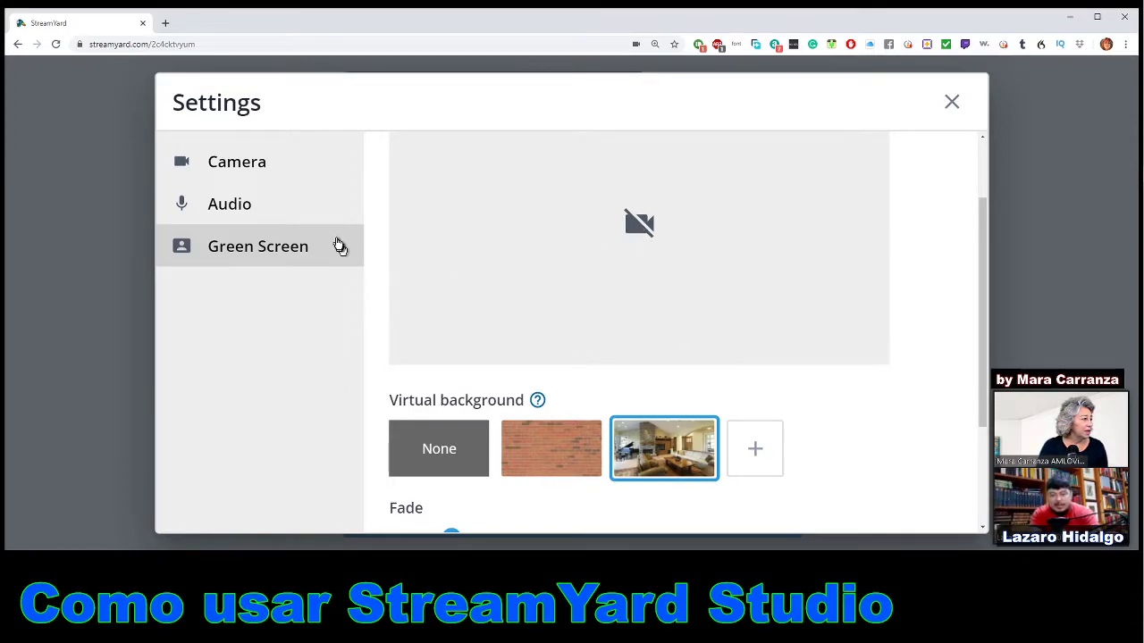
{"action": "scroll", "coordinate": [398, 281], "scroll_direction": "up", "scroll_amount": 2}
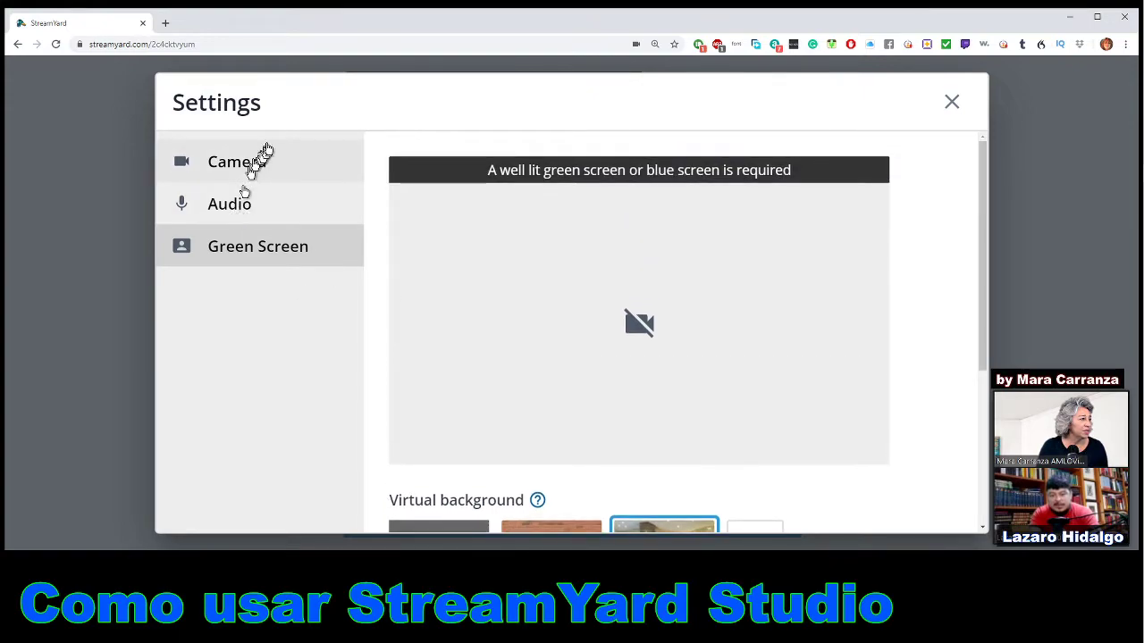
Step: Return to the camera settings and switch the camera to the first c922 Pro Stream Webcam (046d:085c) entry
{"action": "left_click", "coordinate": [258, 161]}
{"action": "scroll", "coordinate": [679, 456], "scroll_direction": "down", "scroll_amount": 1}
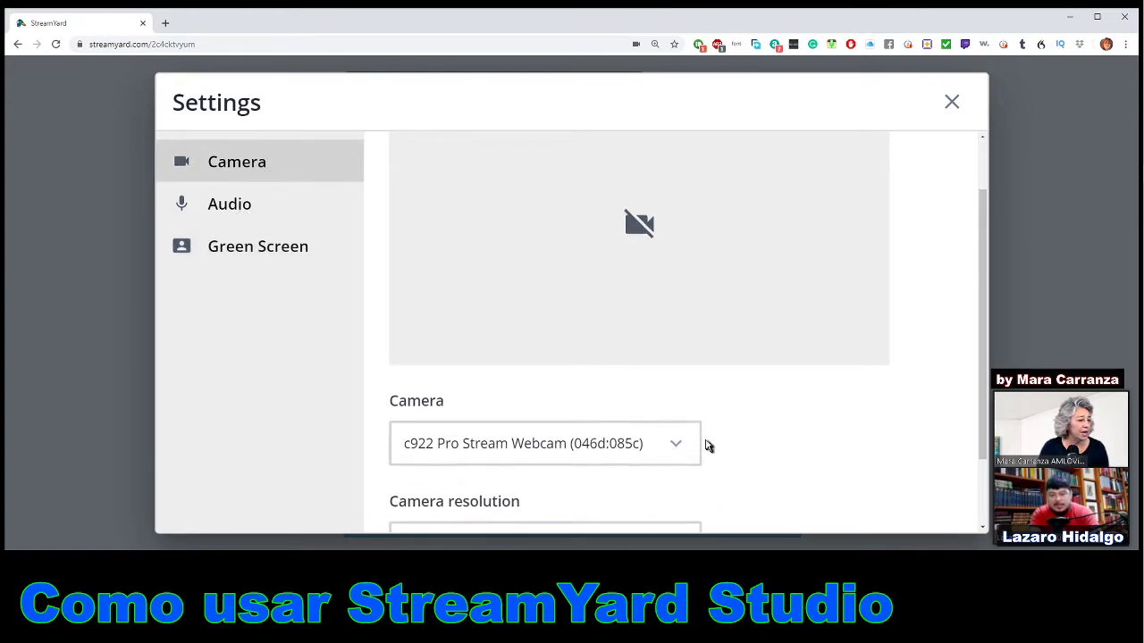
{"action": "scroll", "coordinate": [588, 478], "scroll_direction": "down", "scroll_amount": 1}
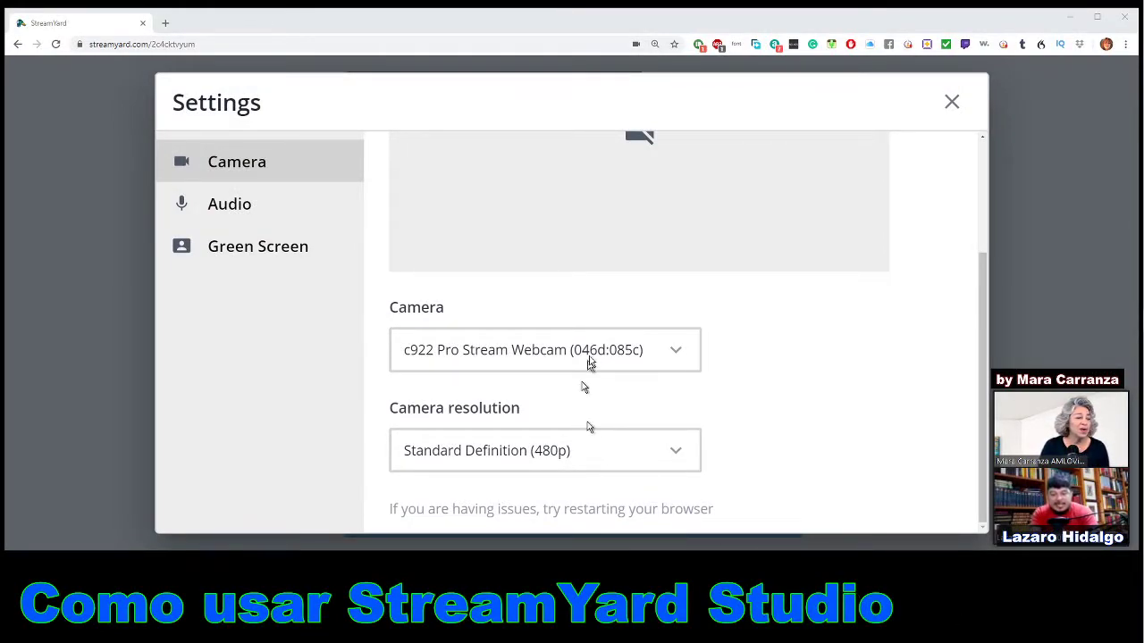
{"action": "left_click", "coordinate": [683, 360]}
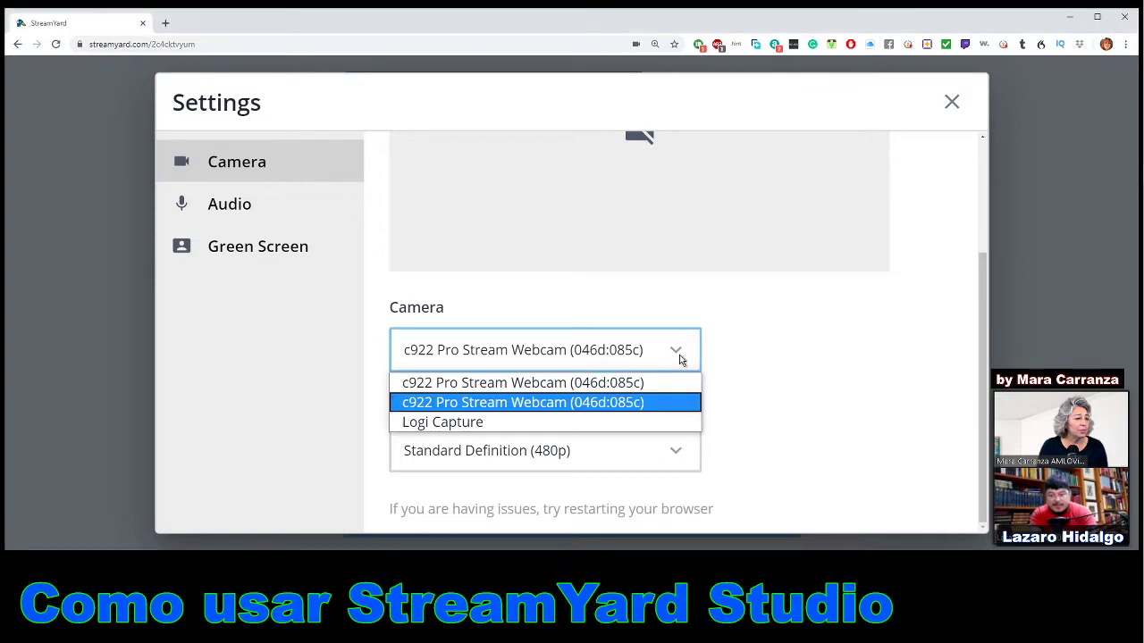
{"action": "left_click", "coordinate": [569, 384]}
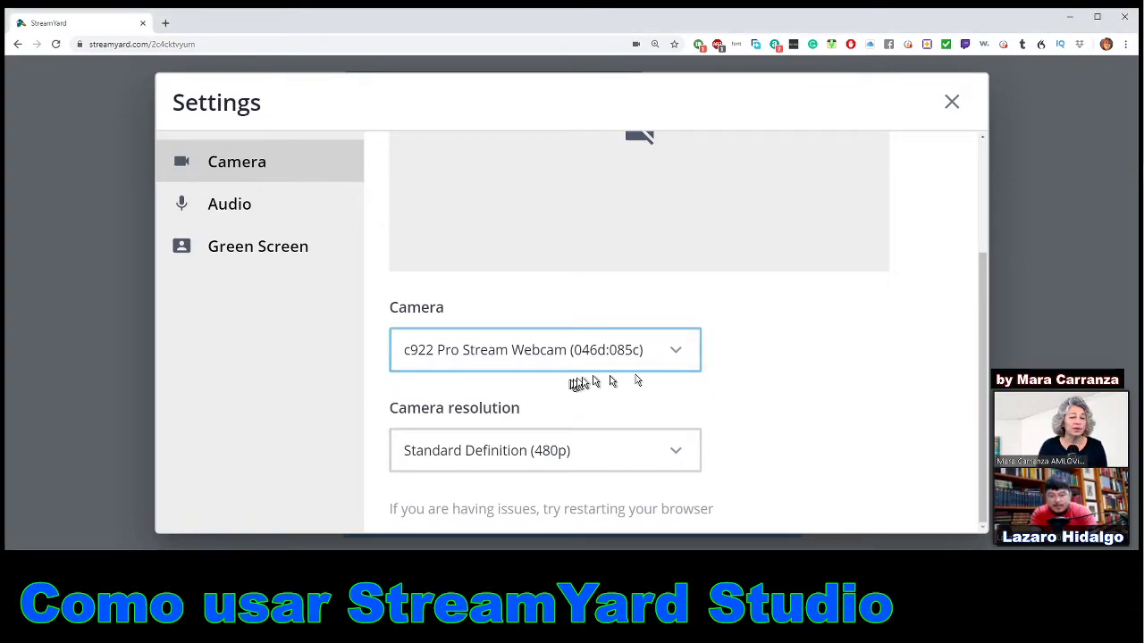
{"action": "left_click", "coordinate": [214, 159]}
{"action": "scroll", "coordinate": [692, 242], "scroll_direction": "up", "scroll_amount": 1}
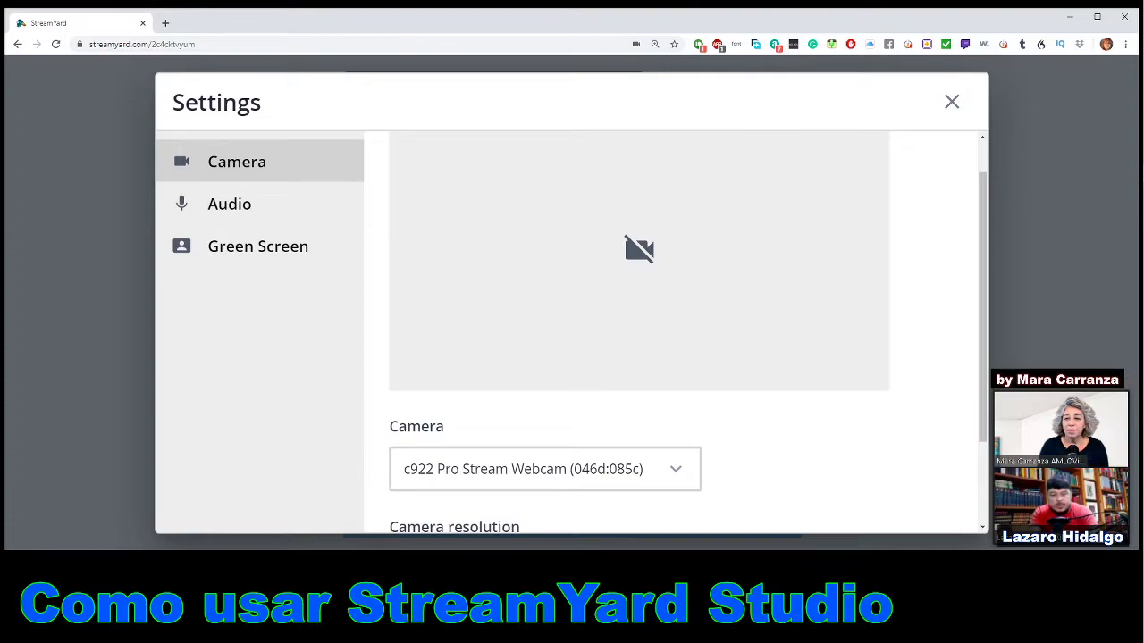
Step: Select the second c922 Pro Stream Webcam (046d:085c) entry as the camera and set the resolution to High Definition (720p)
{"action": "scroll", "coordinate": [434, 269], "scroll_direction": "down", "scroll_amount": 1}
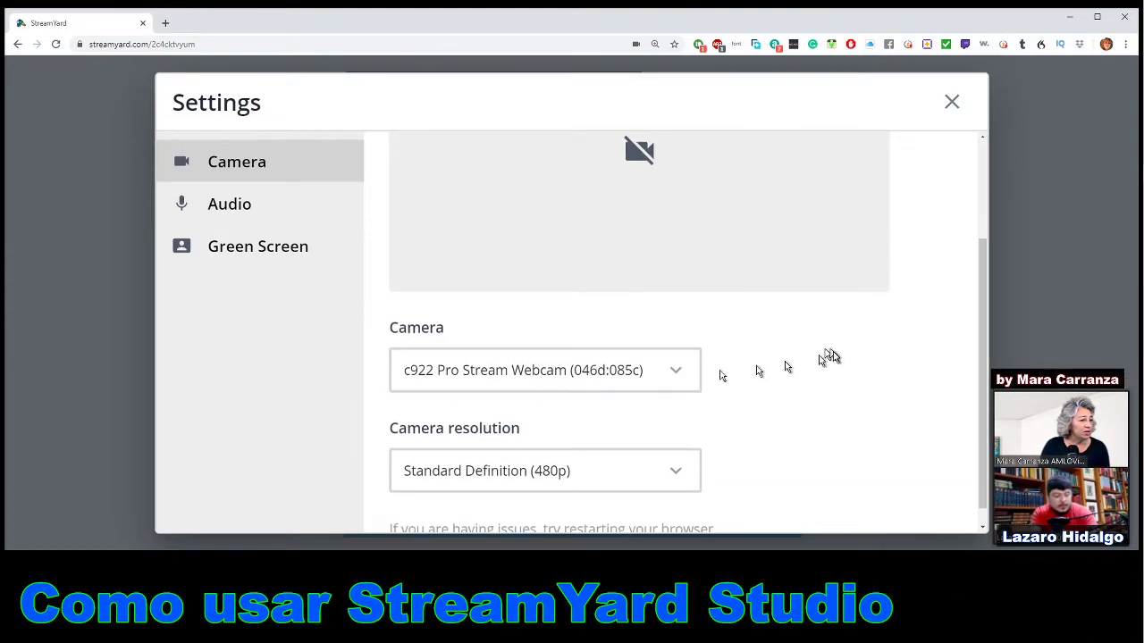
{"action": "left_click", "coordinate": [679, 375]}
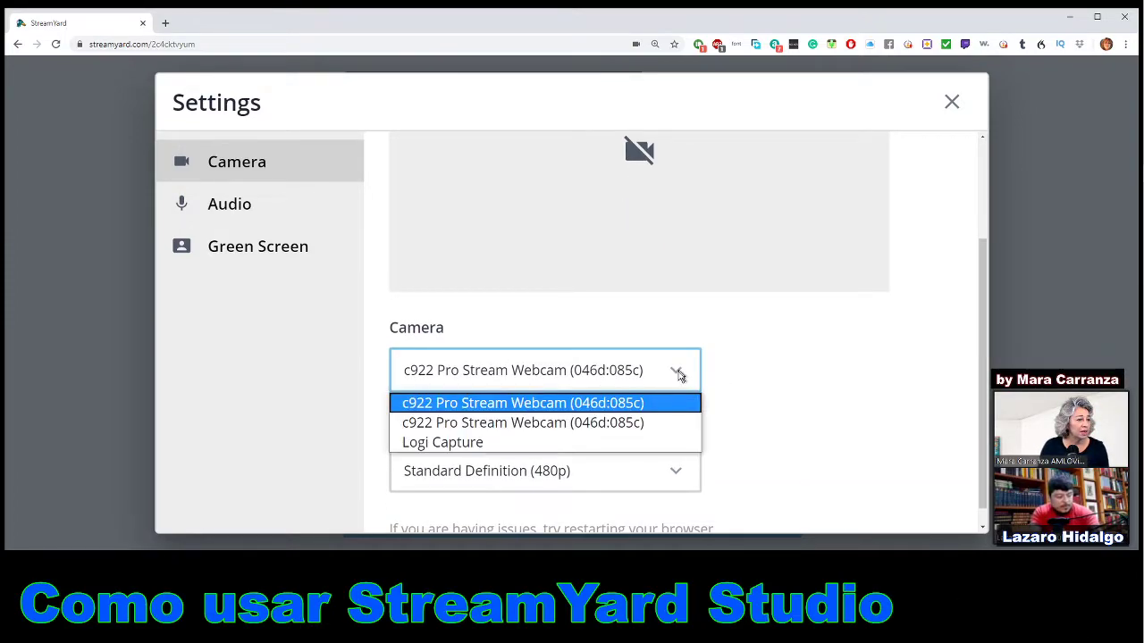
{"action": "left_click", "coordinate": [540, 420]}
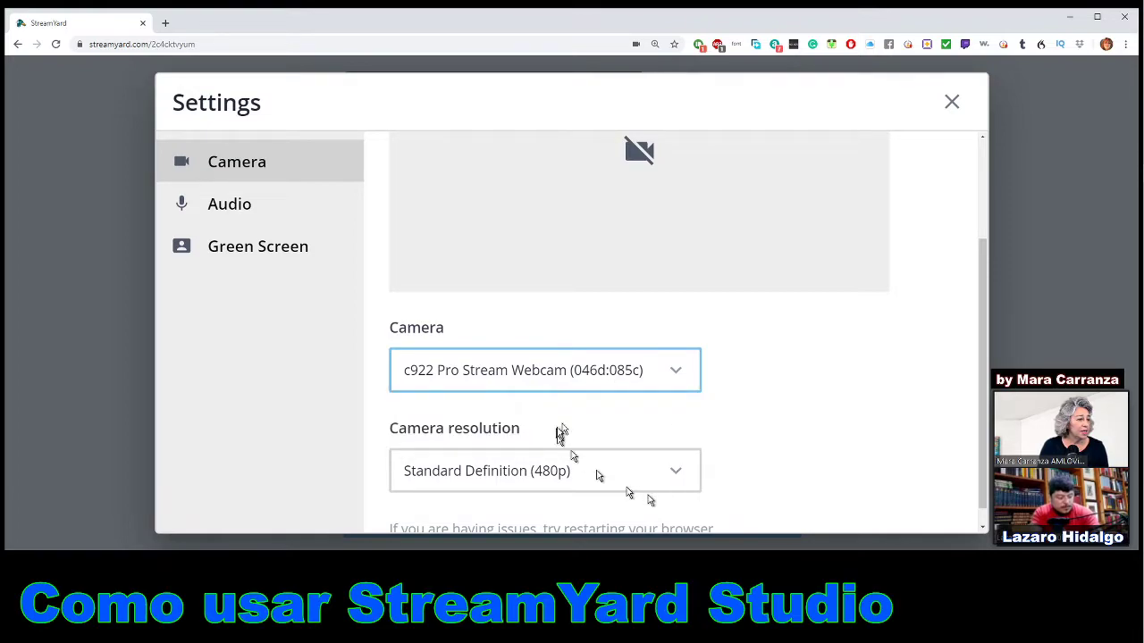
{"action": "left_click", "coordinate": [672, 471]}
{"action": "left_click", "coordinate": [654, 484]}
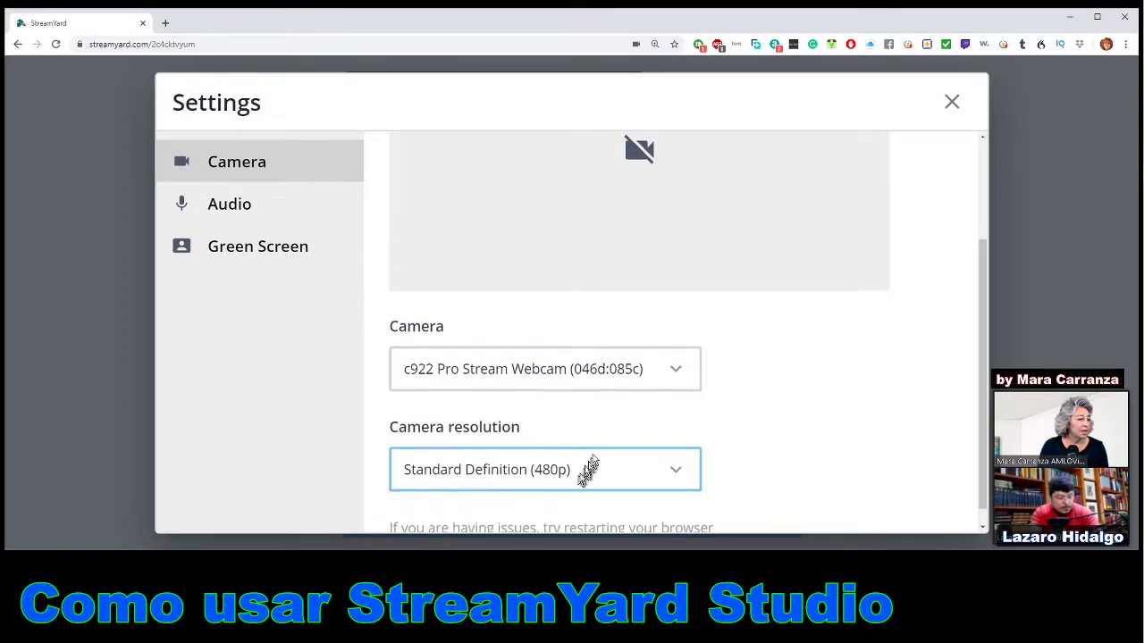
{"action": "left_click", "coordinate": [665, 460]}
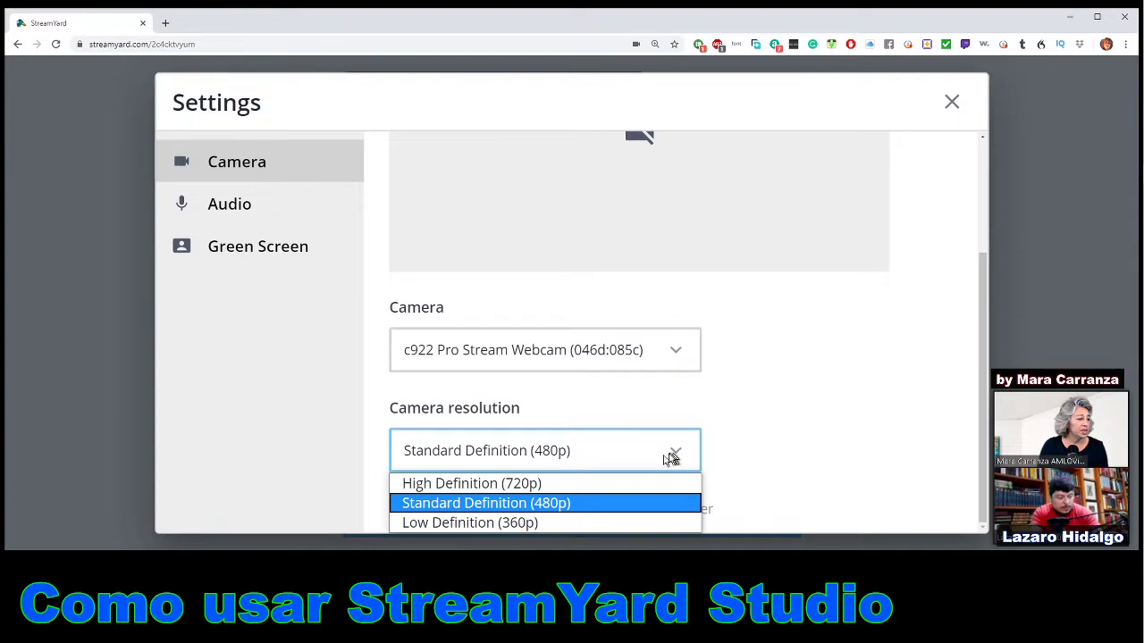
{"action": "left_click", "coordinate": [550, 491]}
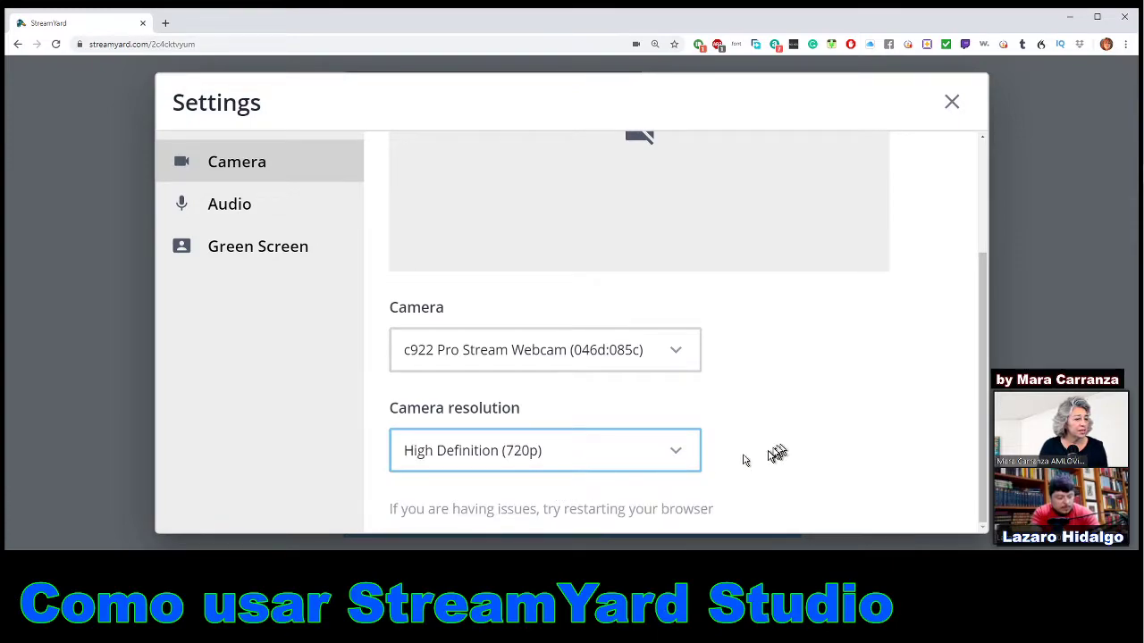
Step: Try the first c922 Pro Stream Webcam entry and Logi Capture as the camera, and return to the second c922 entry
{"action": "scroll", "coordinate": [757, 393], "scroll_direction": "up", "scroll_amount": 1}
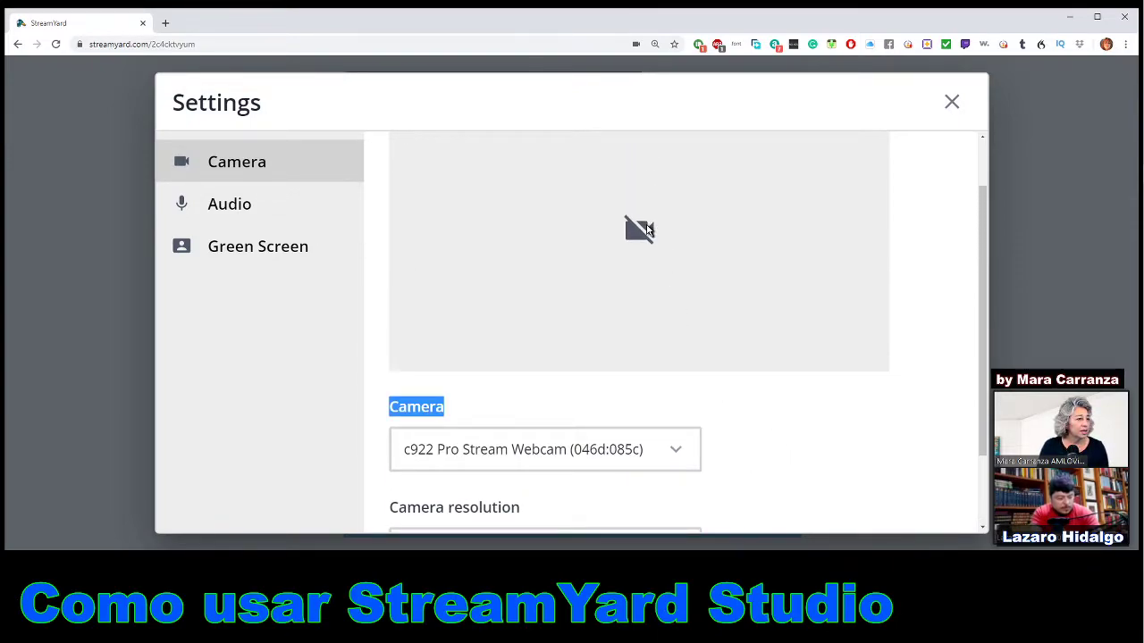
{"action": "left_click", "coordinate": [677, 453]}
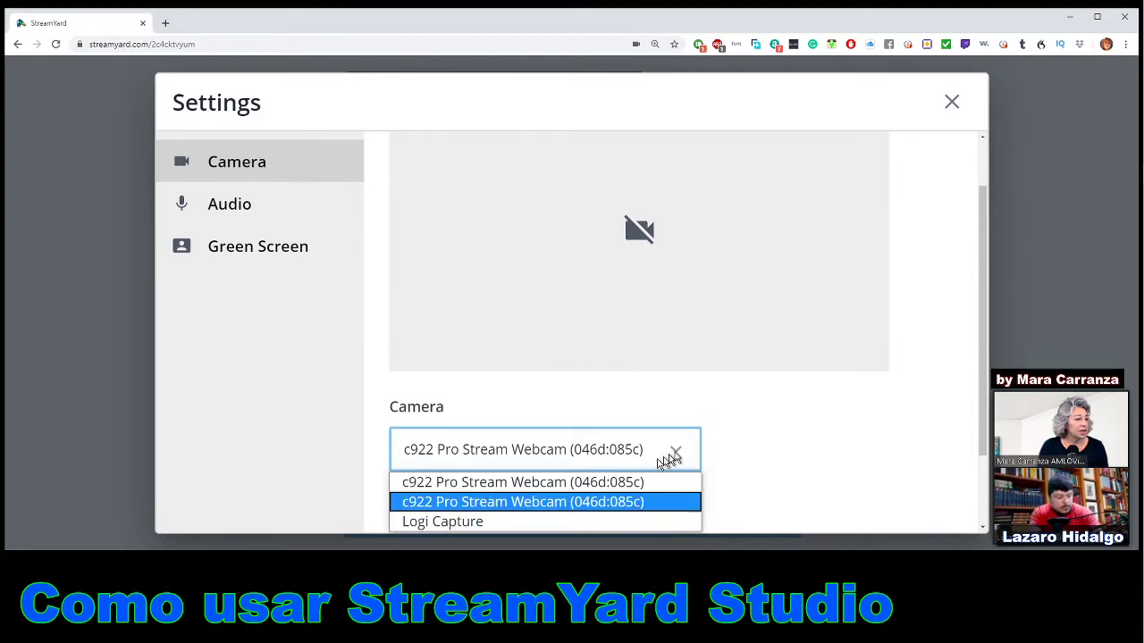
{"action": "left_click", "coordinate": [566, 487]}
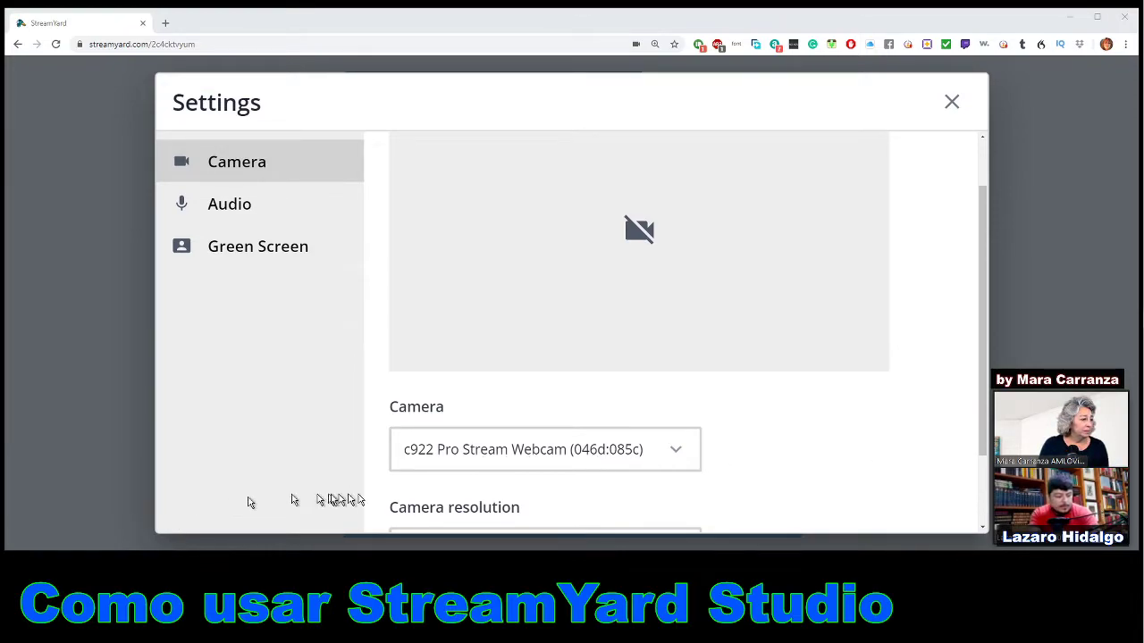
{"action": "left_click", "coordinate": [688, 456]}
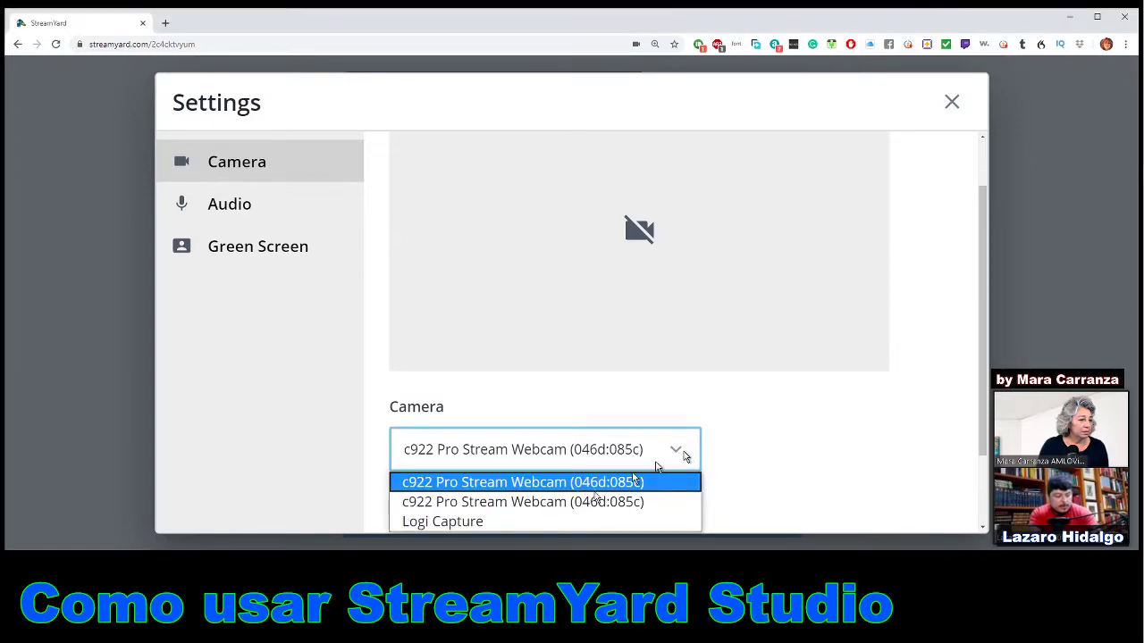
{"action": "left_click", "coordinate": [491, 522]}
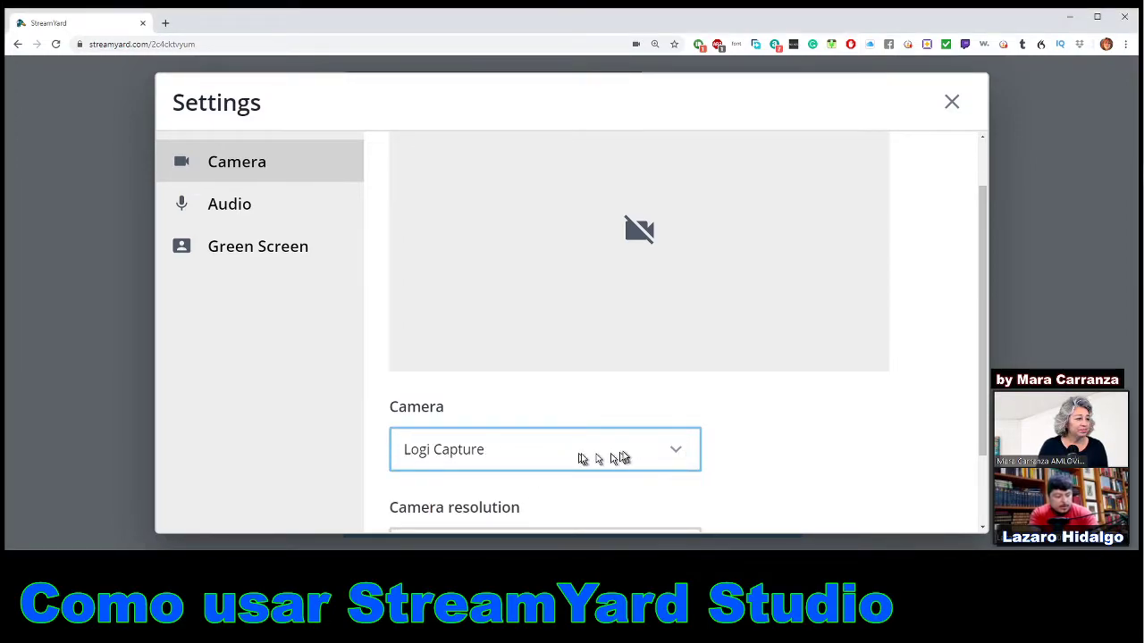
{"action": "left_click", "coordinate": [682, 452]}
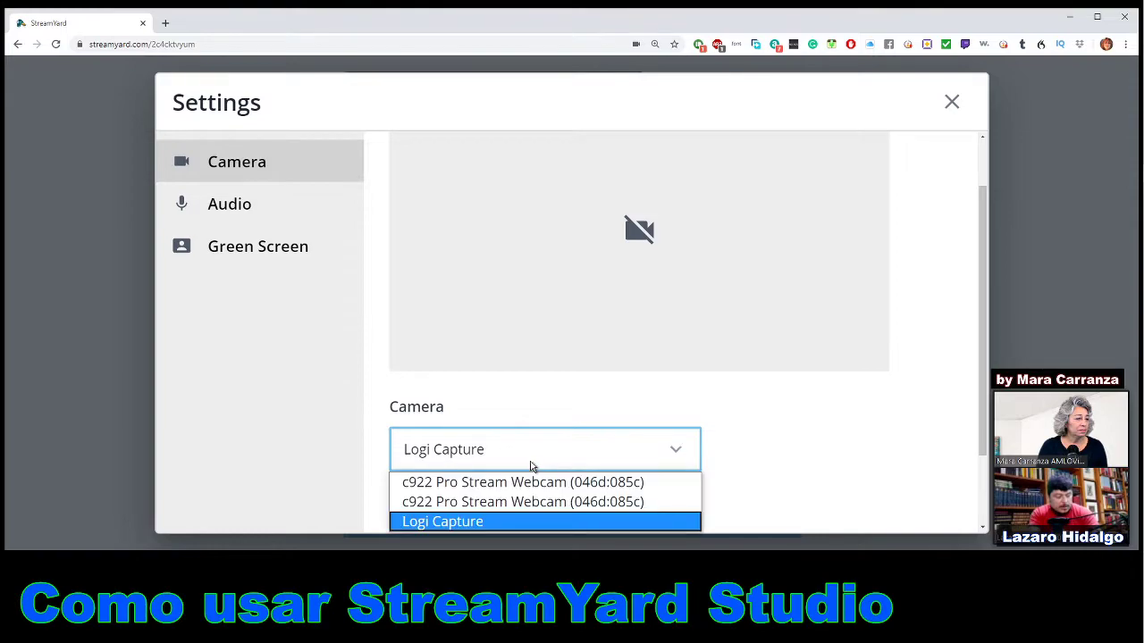
{"action": "left_click", "coordinate": [503, 500]}
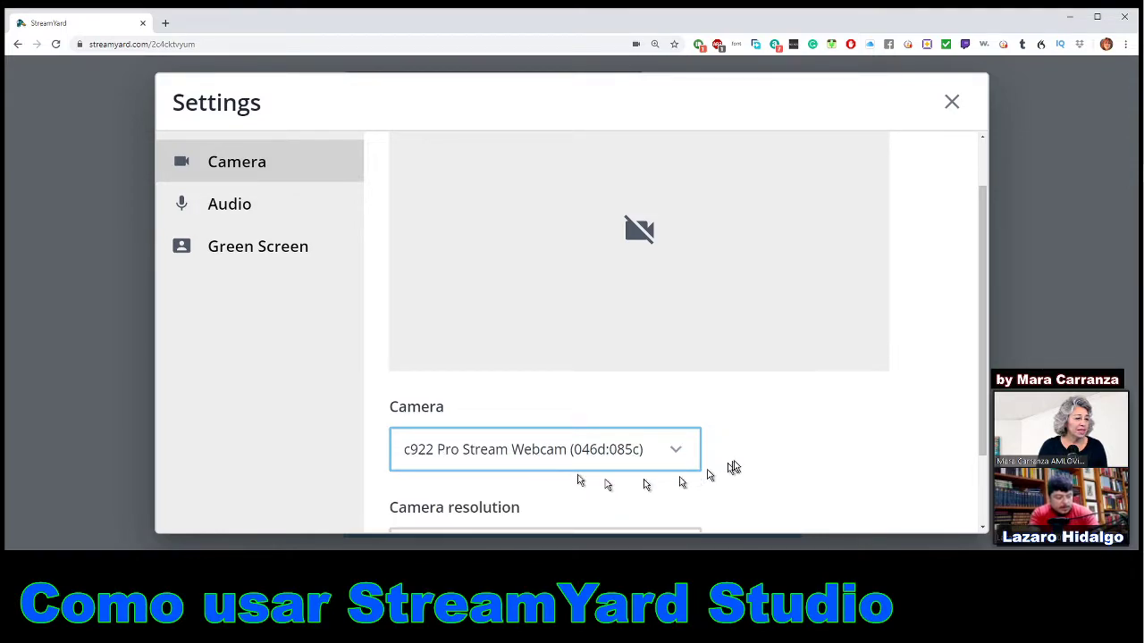
{"action": "left_click", "coordinate": [770, 447]}
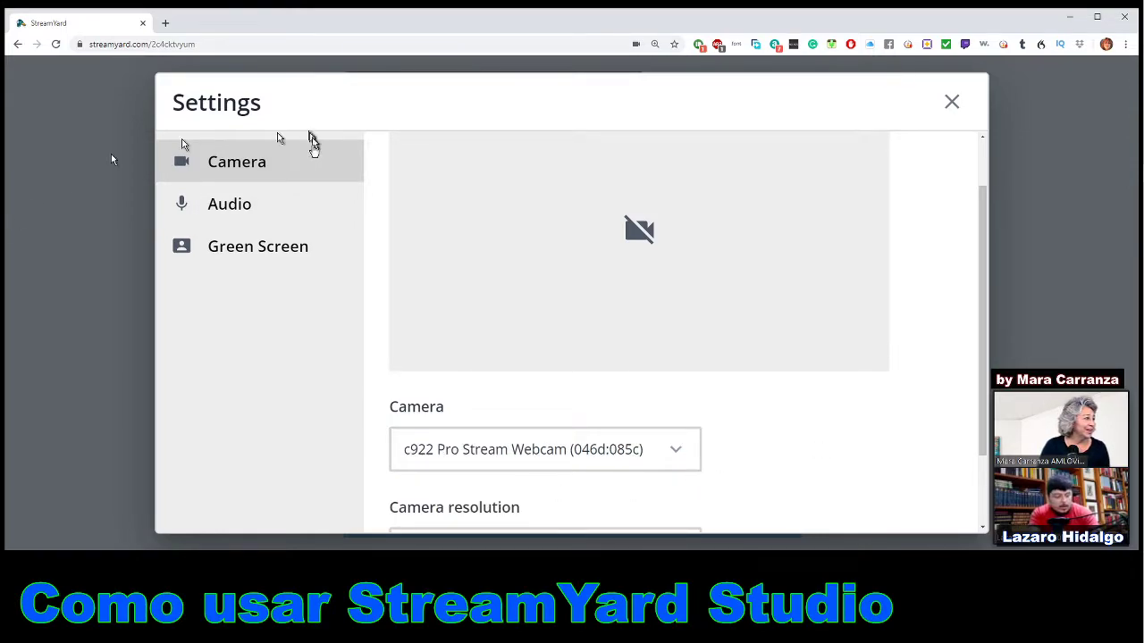
Step: Check the green screen settings, reload the broadcast page and enter My cam as the display name
{"action": "left_click", "coordinate": [248, 241]}
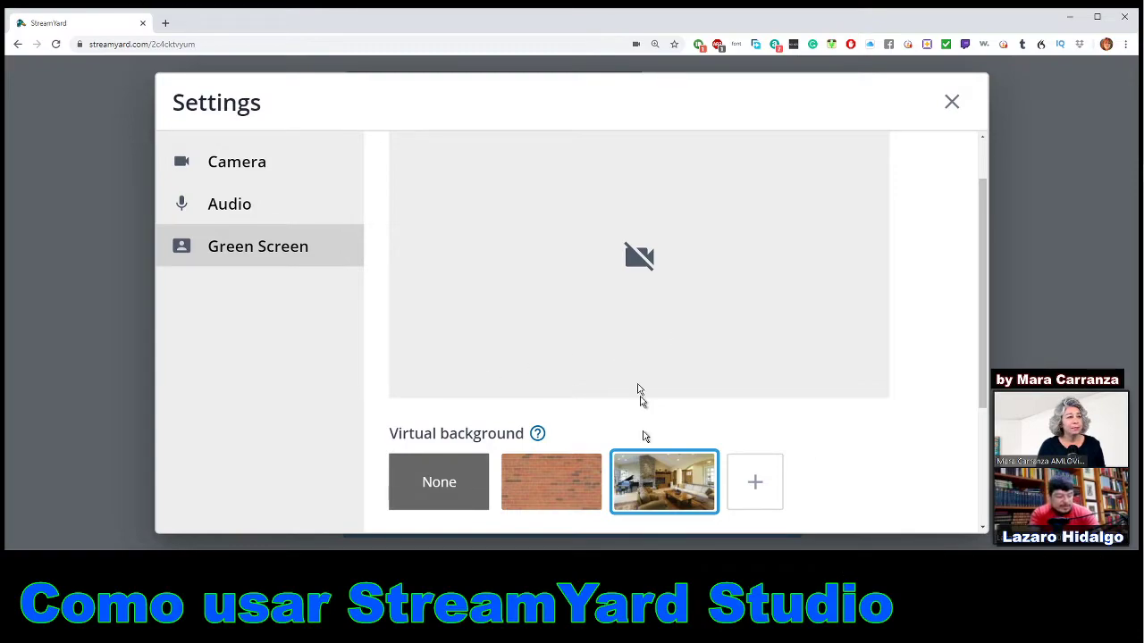
{"action": "left_click", "coordinate": [56, 43]}
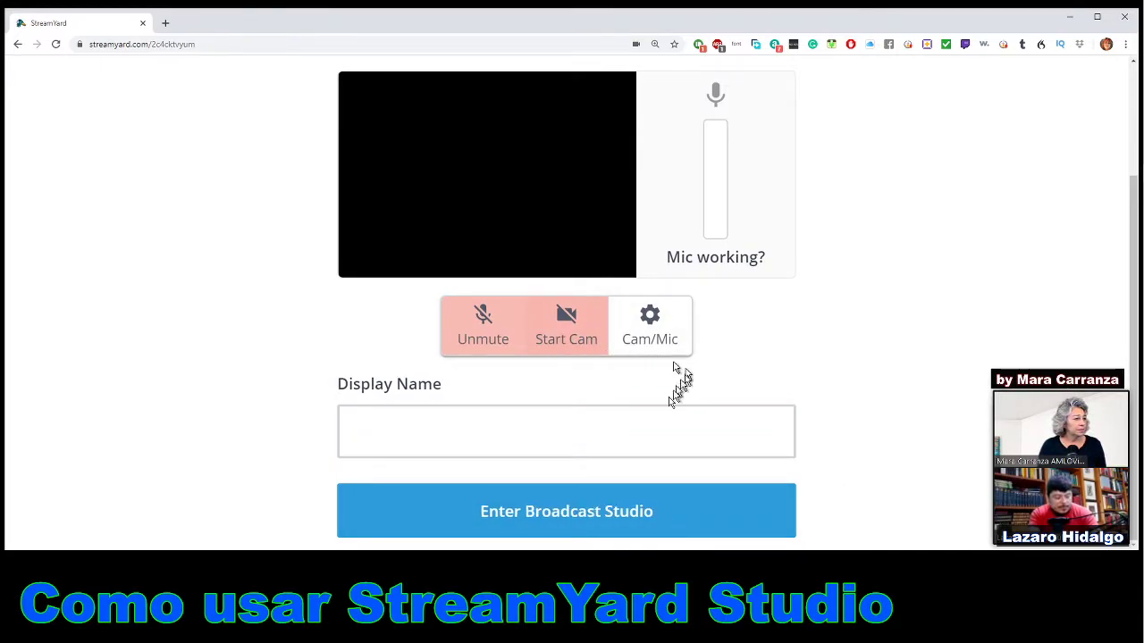
{"action": "left_click", "coordinate": [518, 420]}
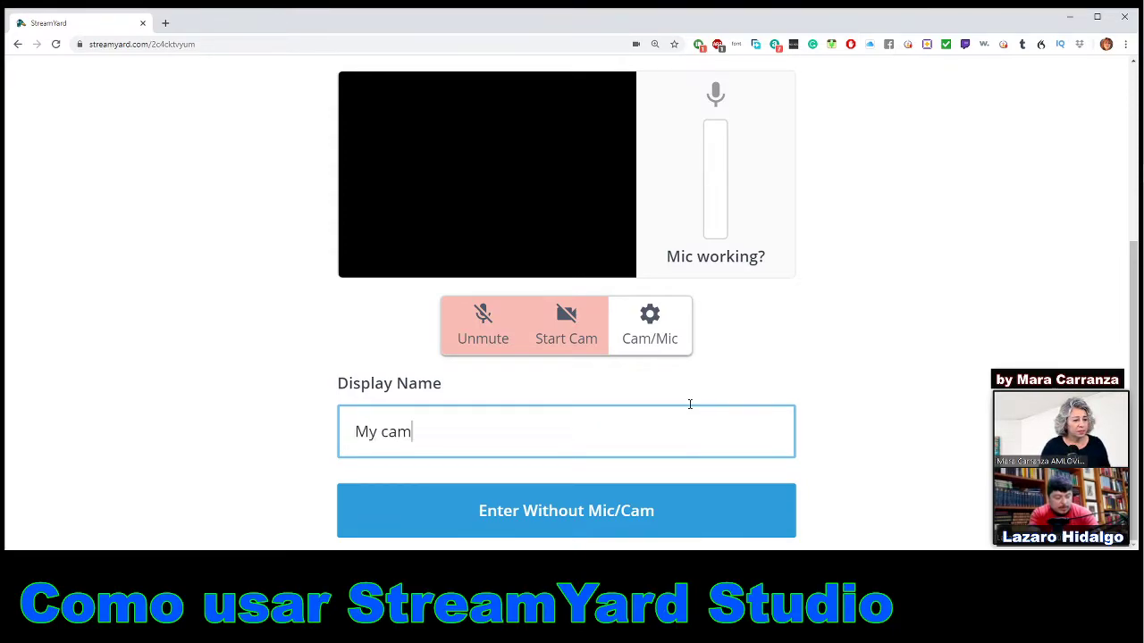
Step: Reopen the camera settings, choose the second c922 Pro Stream Webcam (046d:085c) entry and check the camera resolution
{"action": "left_click", "coordinate": [671, 345]}
{"action": "scroll", "coordinate": [638, 498], "scroll_direction": "down", "scroll_amount": 1}
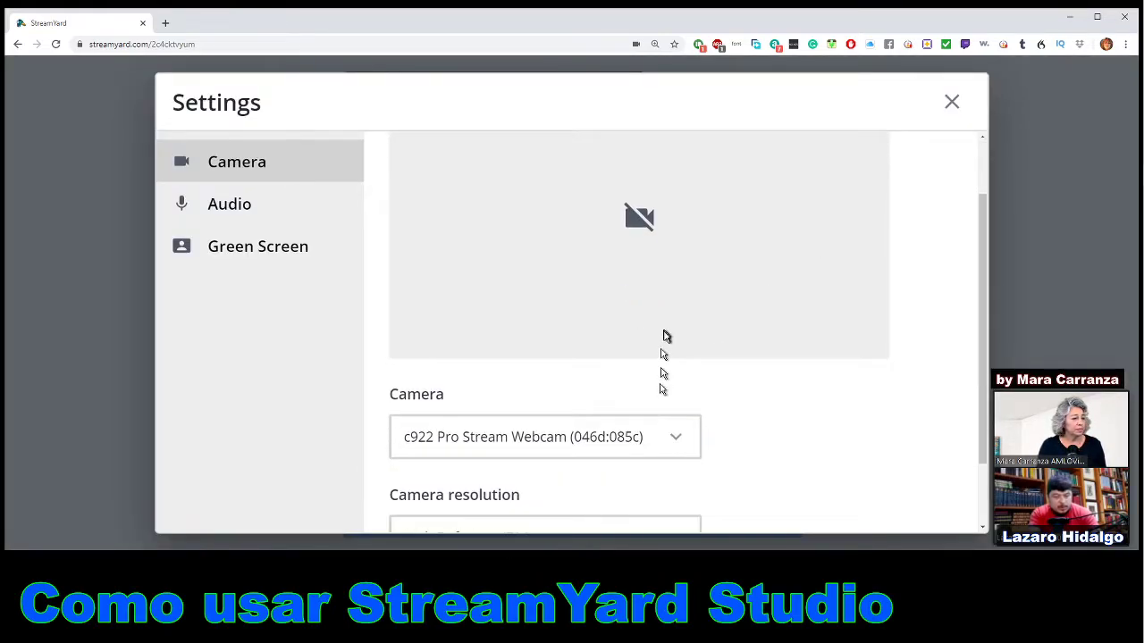
{"action": "left_click", "coordinate": [676, 437]}
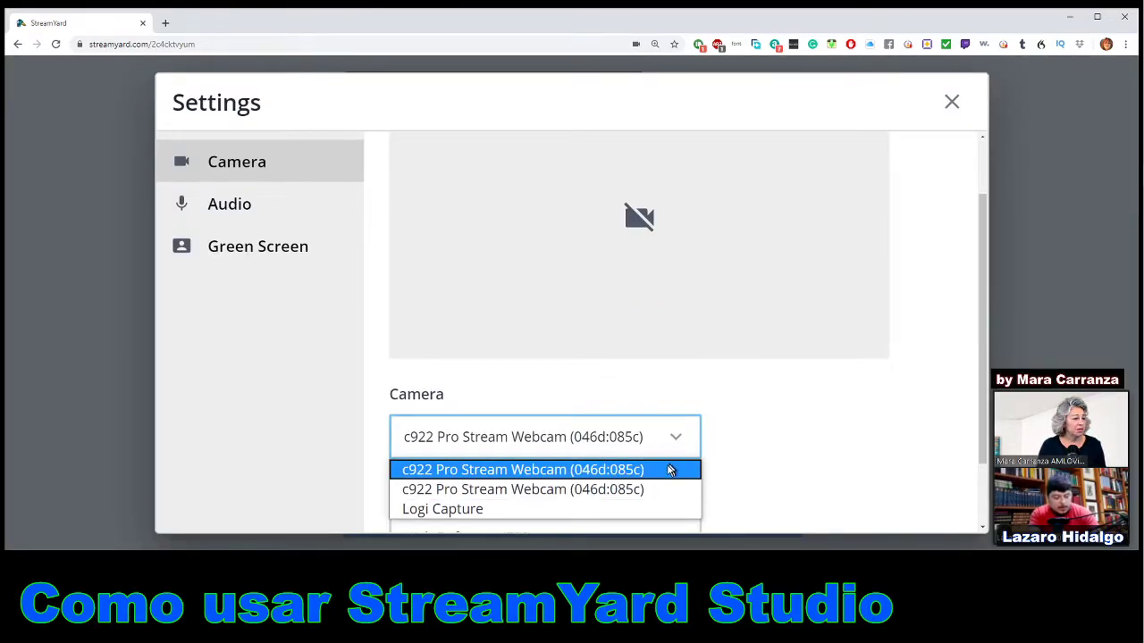
{"action": "left_click", "coordinate": [622, 491]}
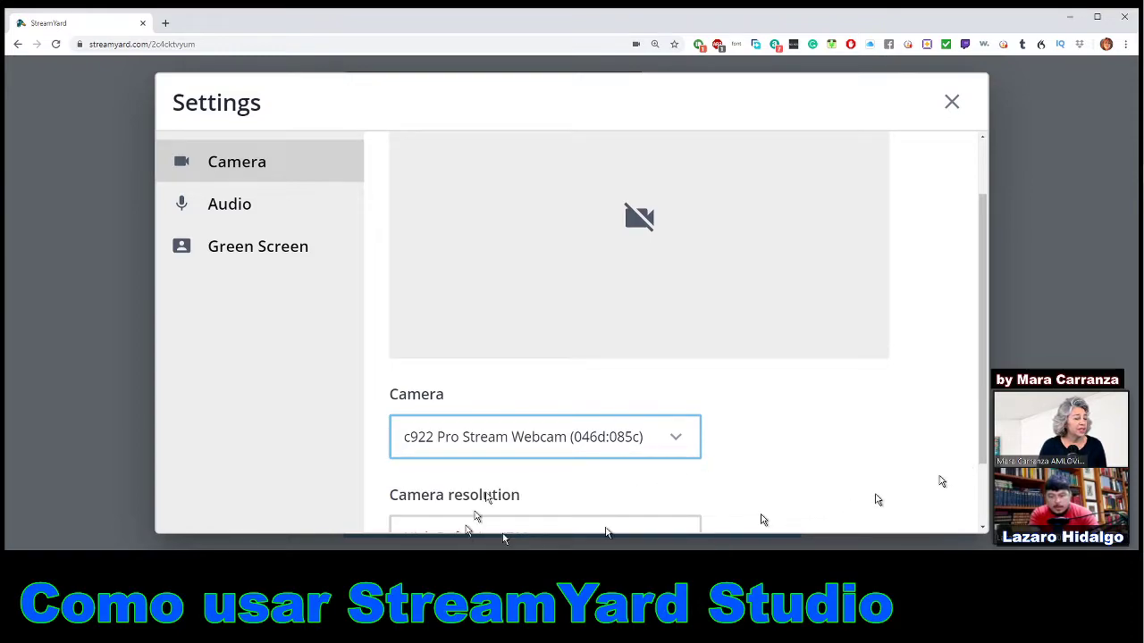
{"action": "scroll", "coordinate": [704, 384], "scroll_direction": "down", "scroll_amount": 1}
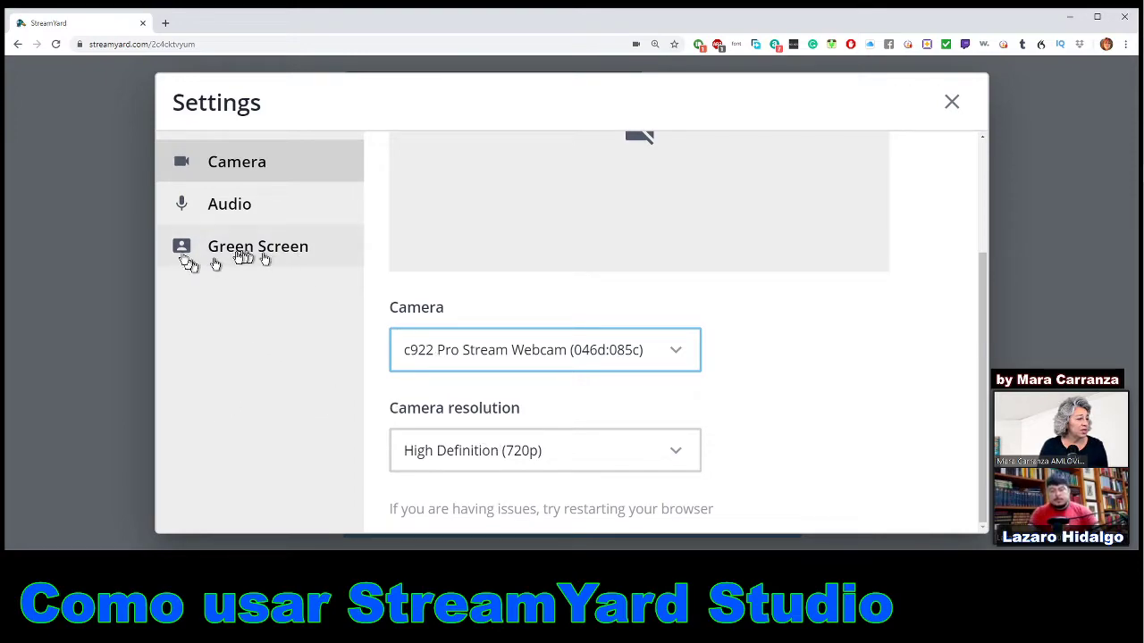
Step: Review the microphone and speaker settings and the green screen's virtual background, fade and backdrop color options
{"action": "left_click", "coordinate": [253, 215]}
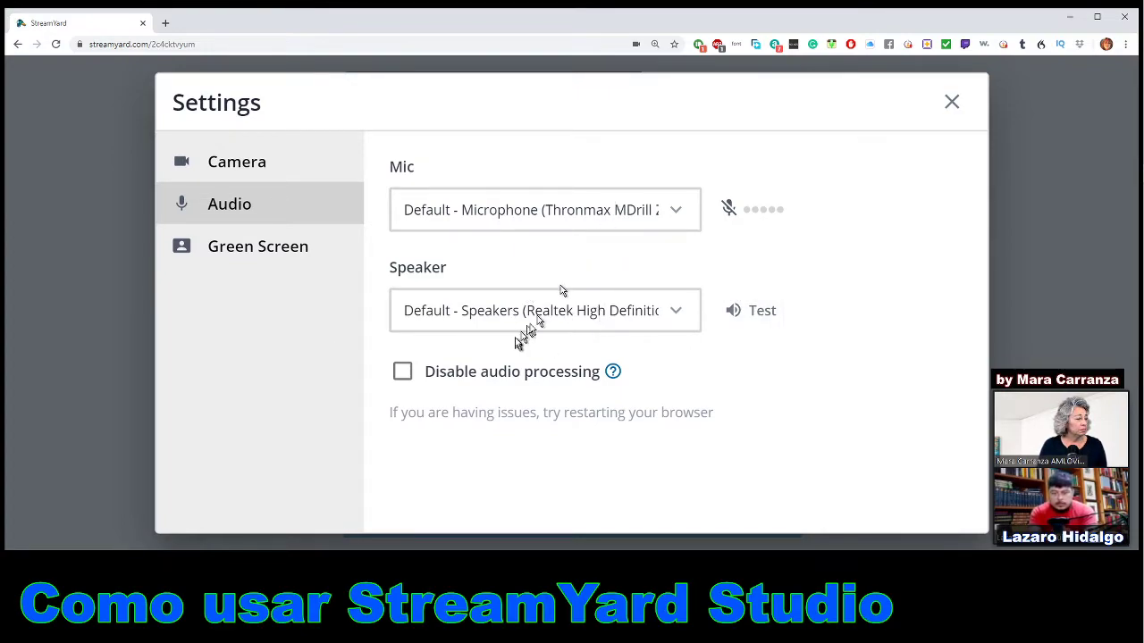
{"action": "left_click", "coordinate": [243, 258]}
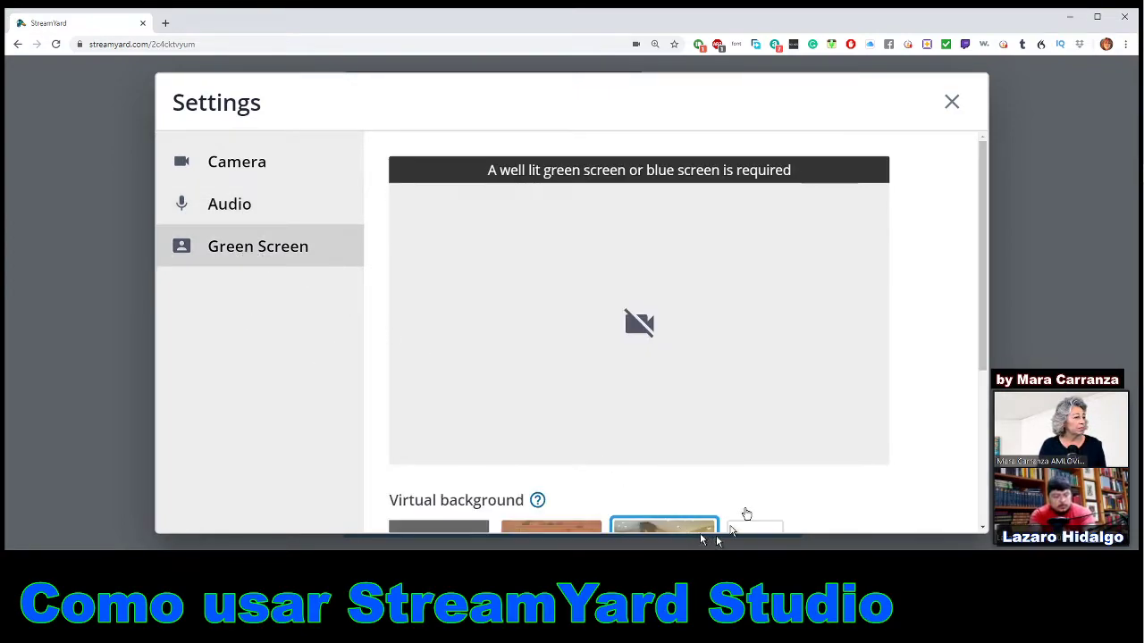
{"action": "scroll", "coordinate": [679, 403], "scroll_direction": "down", "scroll_amount": 2}
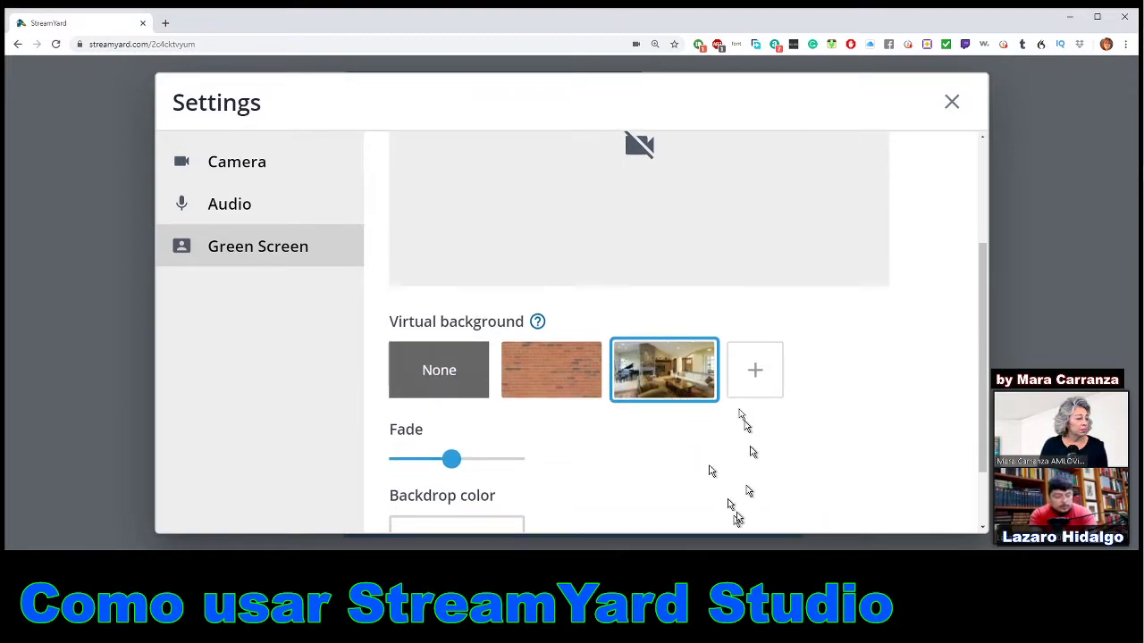
{"action": "scroll", "coordinate": [719, 424], "scroll_direction": "down", "scroll_amount": 1}
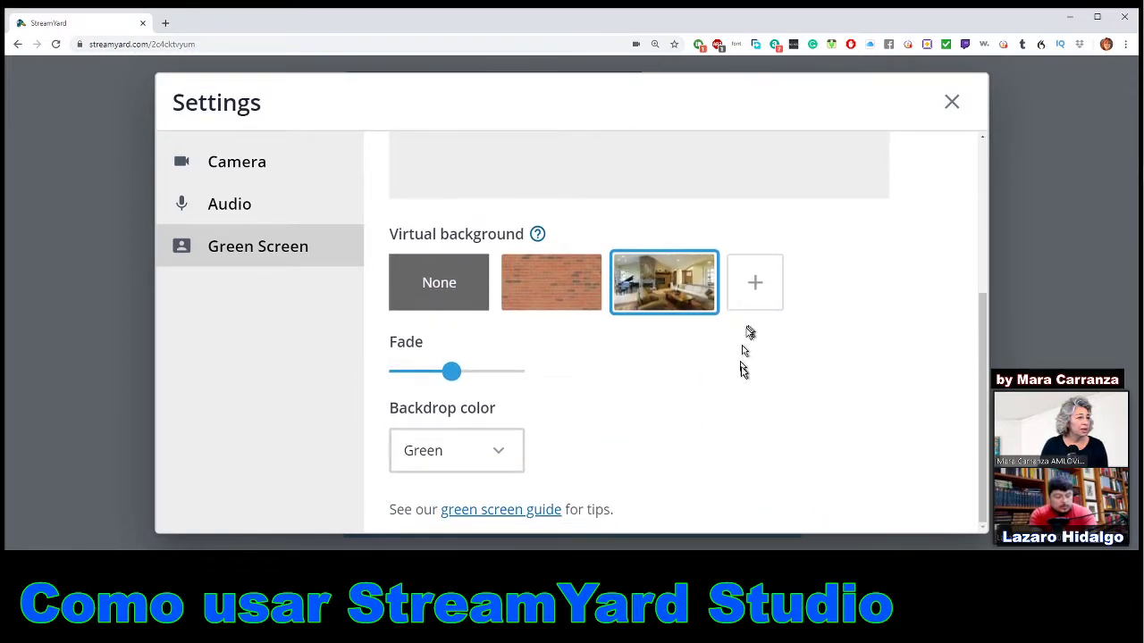
Step: Return to the camera settings and try the first c922 Pro Stream Webcam (046d:085c) entry as the camera
{"action": "scroll", "coordinate": [749, 357], "scroll_direction": "up", "scroll_amount": 3}
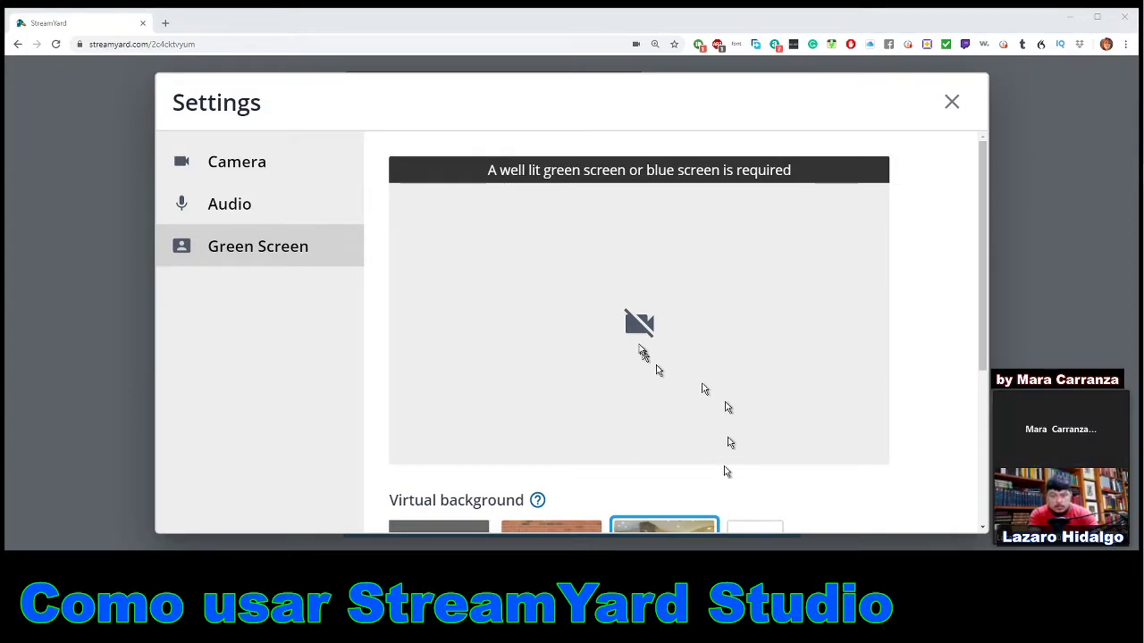
{"action": "scroll", "coordinate": [630, 318], "scroll_direction": "down", "scroll_amount": 3}
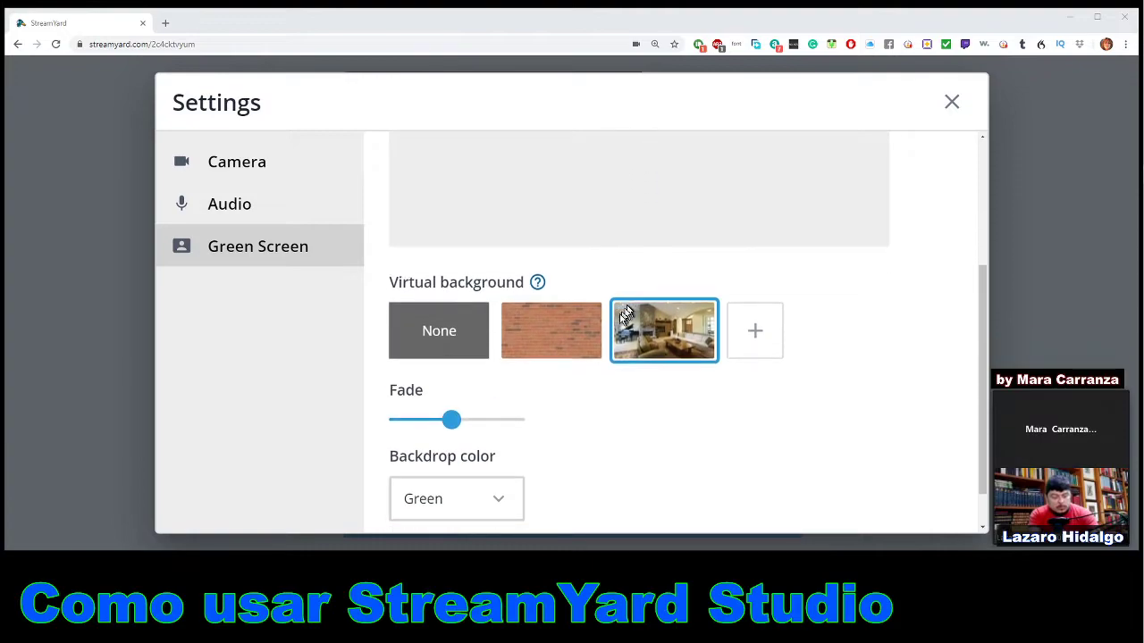
{"action": "left_click", "coordinate": [259, 165]}
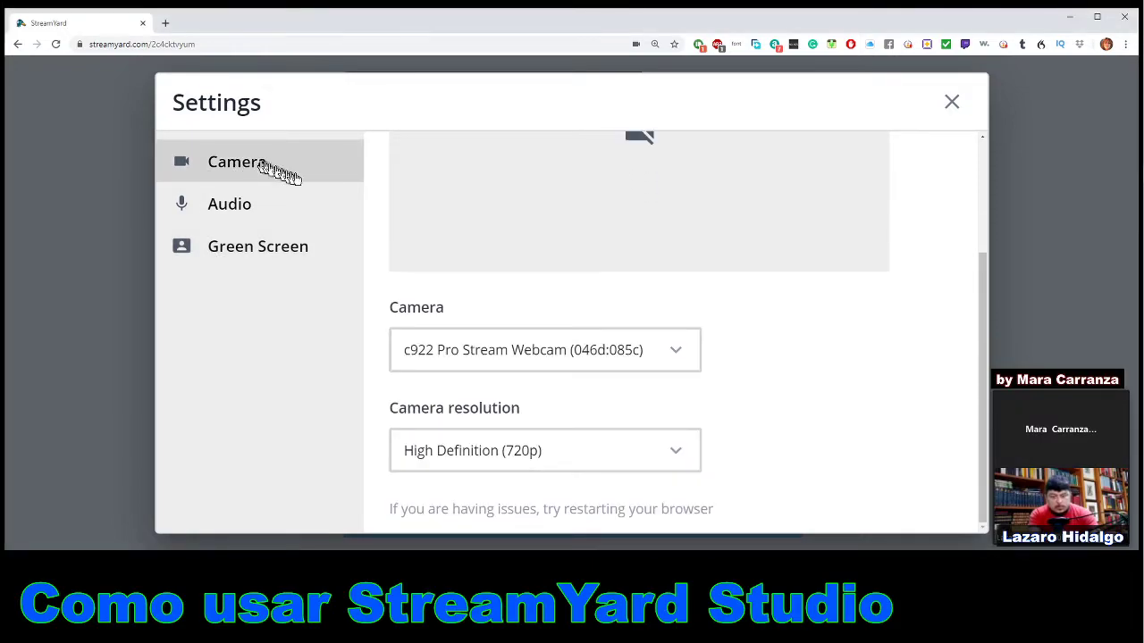
{"action": "left_click", "coordinate": [681, 357]}
{"action": "left_click", "coordinate": [572, 384]}
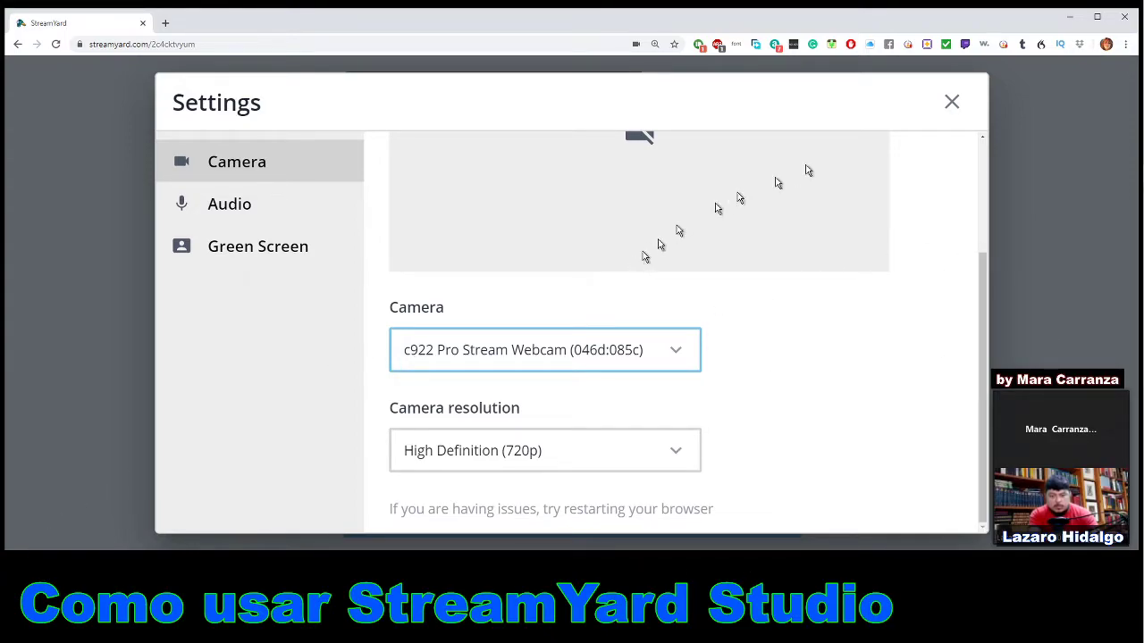
Step: Choose the second c922 Pro Stream Webcam (046d:085c) entry as the camera and reload the broadcast page
{"action": "scroll", "coordinate": [906, 381], "scroll_direction": "up", "scroll_amount": 2}
{"action": "scroll", "coordinate": [906, 382], "scroll_direction": "up", "scroll_amount": 1}
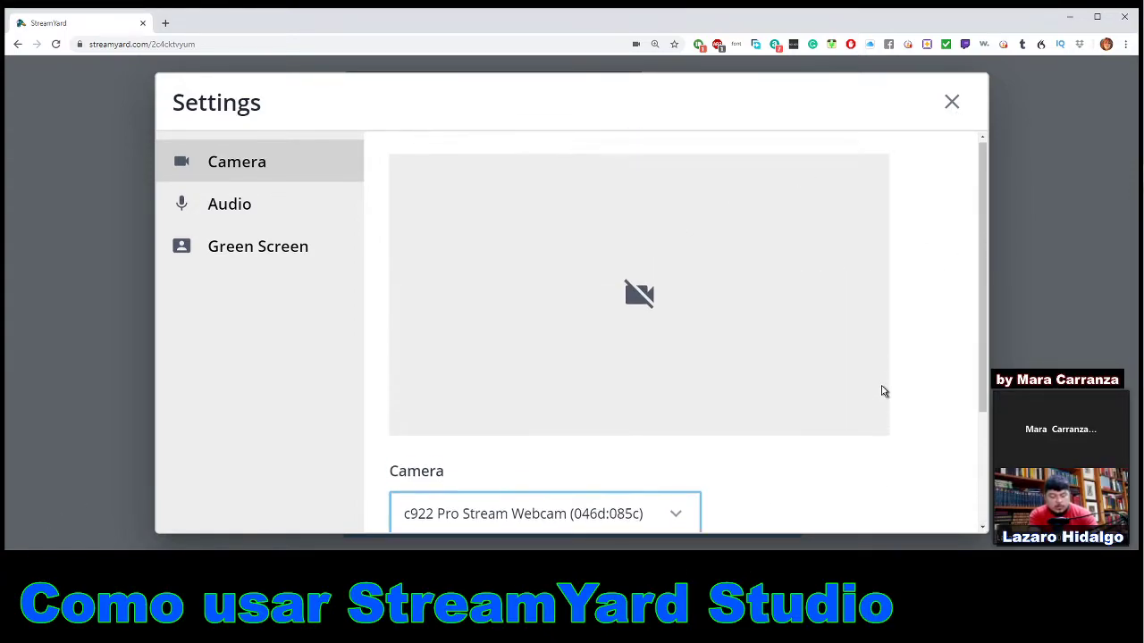
{"action": "scroll", "coordinate": [878, 409], "scroll_direction": "down", "scroll_amount": 2}
{"action": "left_click", "coordinate": [676, 402]}
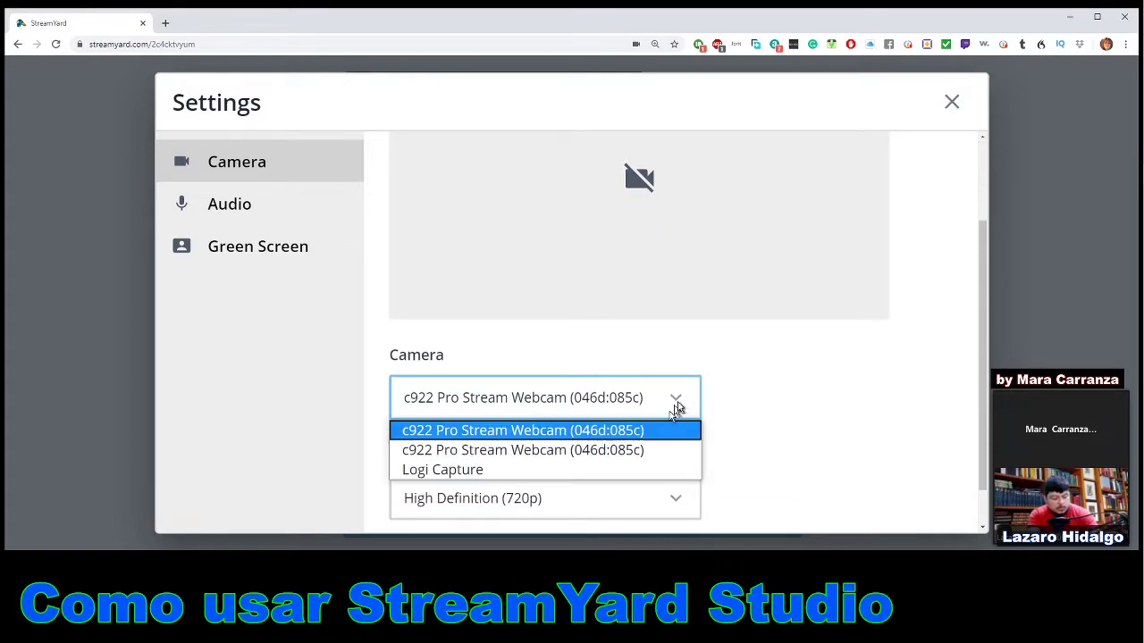
{"action": "left_click", "coordinate": [624, 451]}
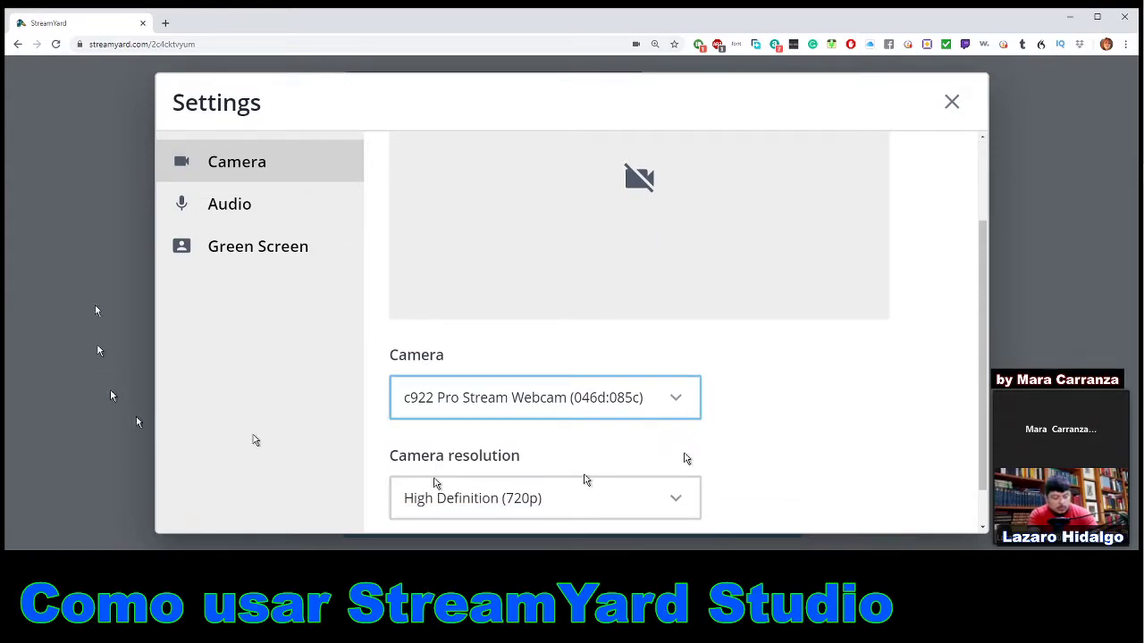
{"action": "left_click", "coordinate": [56, 43]}
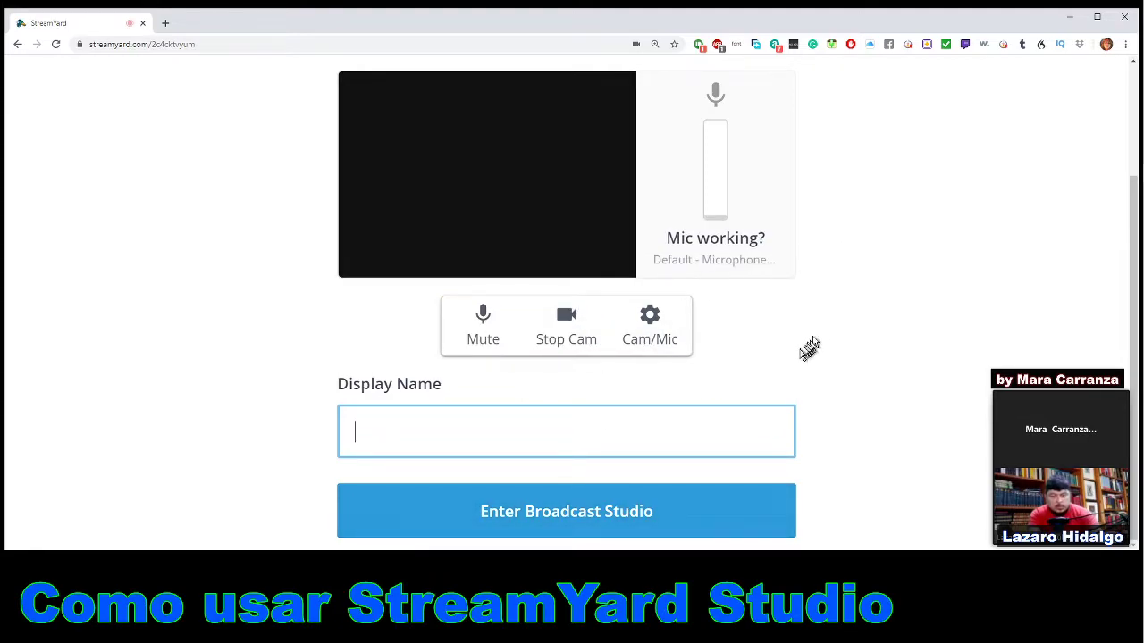
Step: Check the camera and microphone preview and enter AMLOVision as the display name
{"action": "scroll", "coordinate": [745, 337], "scroll_direction": "up", "scroll_amount": 1}
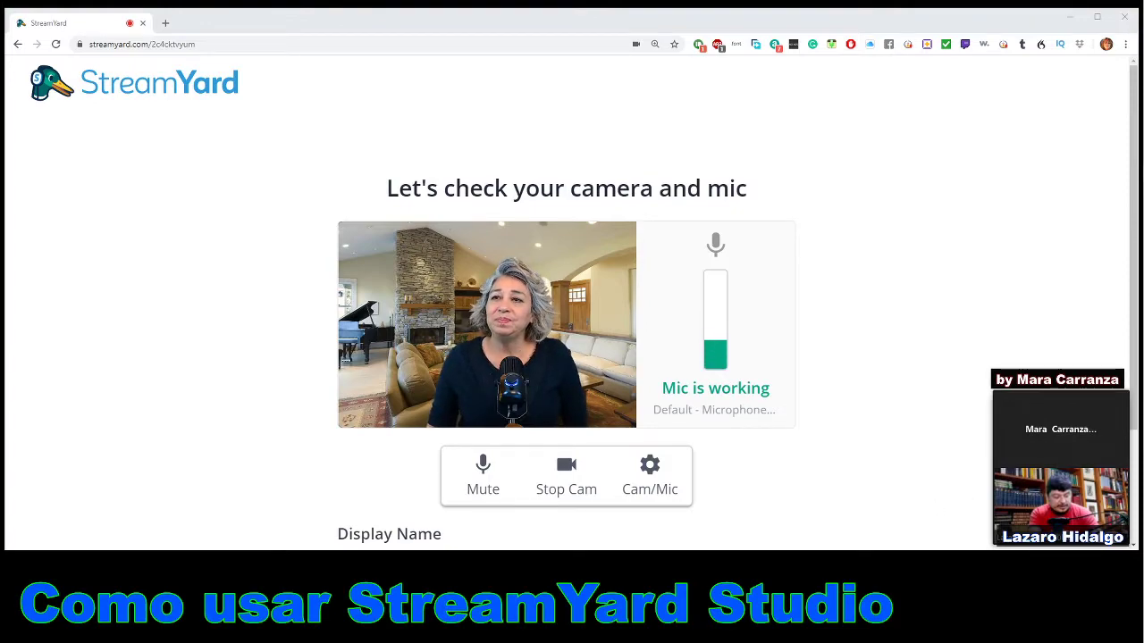
{"action": "scroll", "coordinate": [799, 298], "scroll_direction": "down", "scroll_amount": 1}
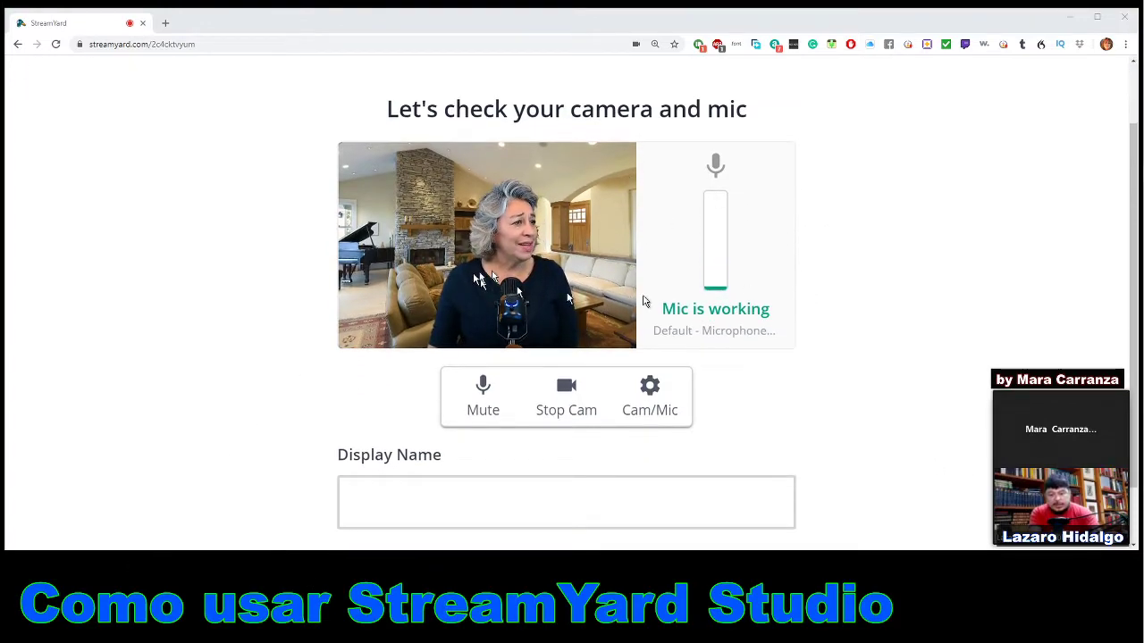
{"action": "scroll", "coordinate": [934, 280], "scroll_direction": "up", "scroll_amount": 1}
{"action": "scroll", "coordinate": [924, 301], "scroll_direction": "down", "scroll_amount": 1}
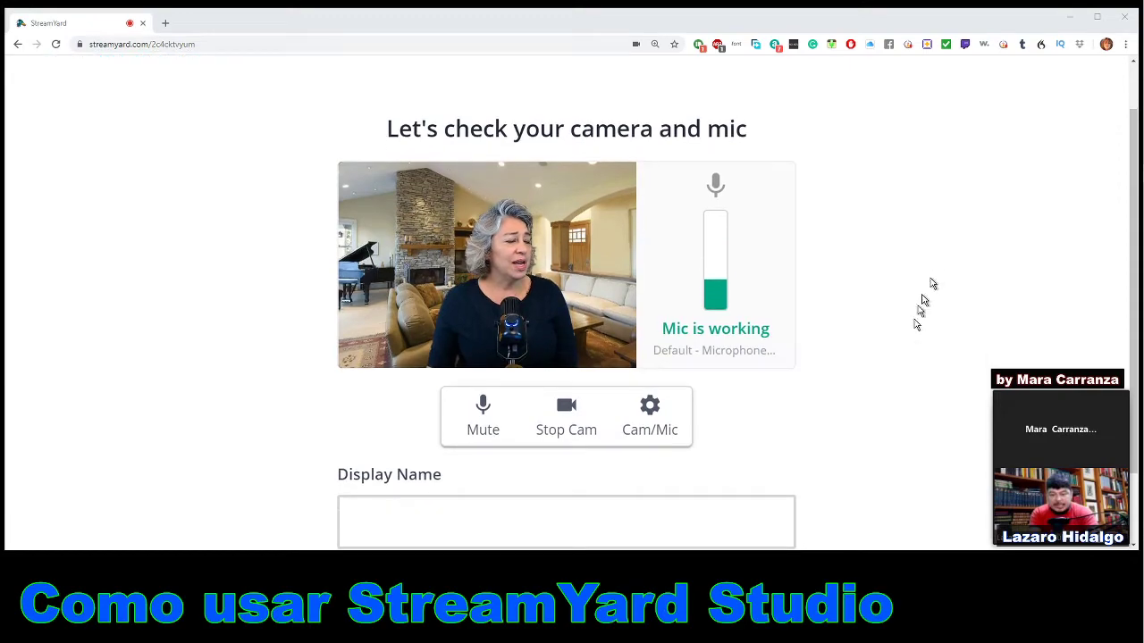
{"action": "scroll", "coordinate": [755, 456], "scroll_direction": "down", "scroll_amount": 1}
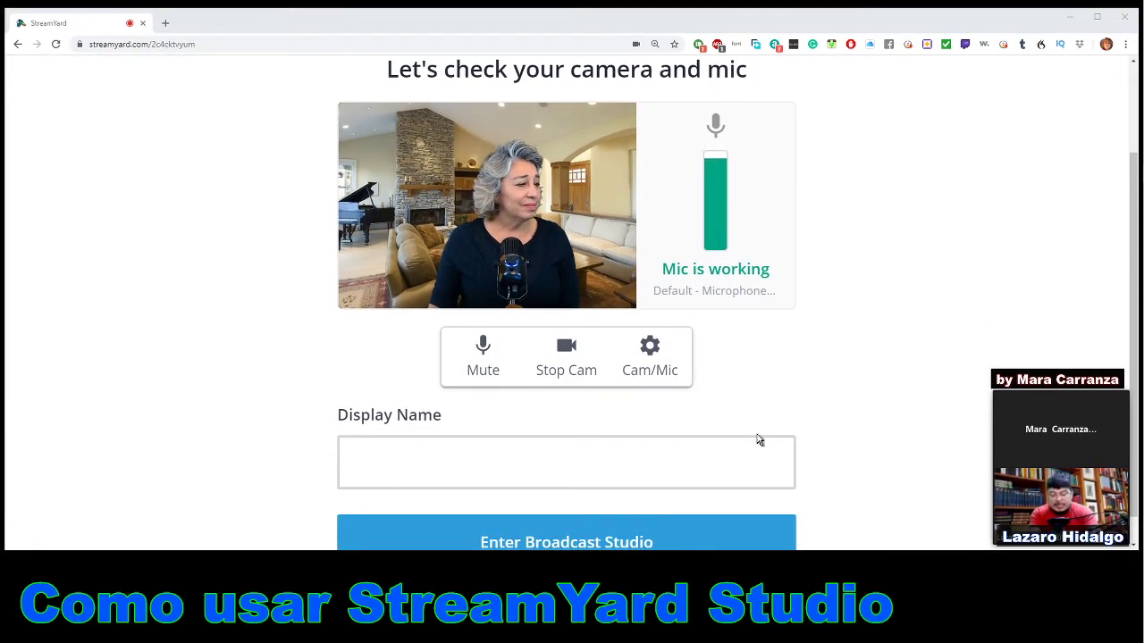
{"action": "left_click", "coordinate": [495, 456]}
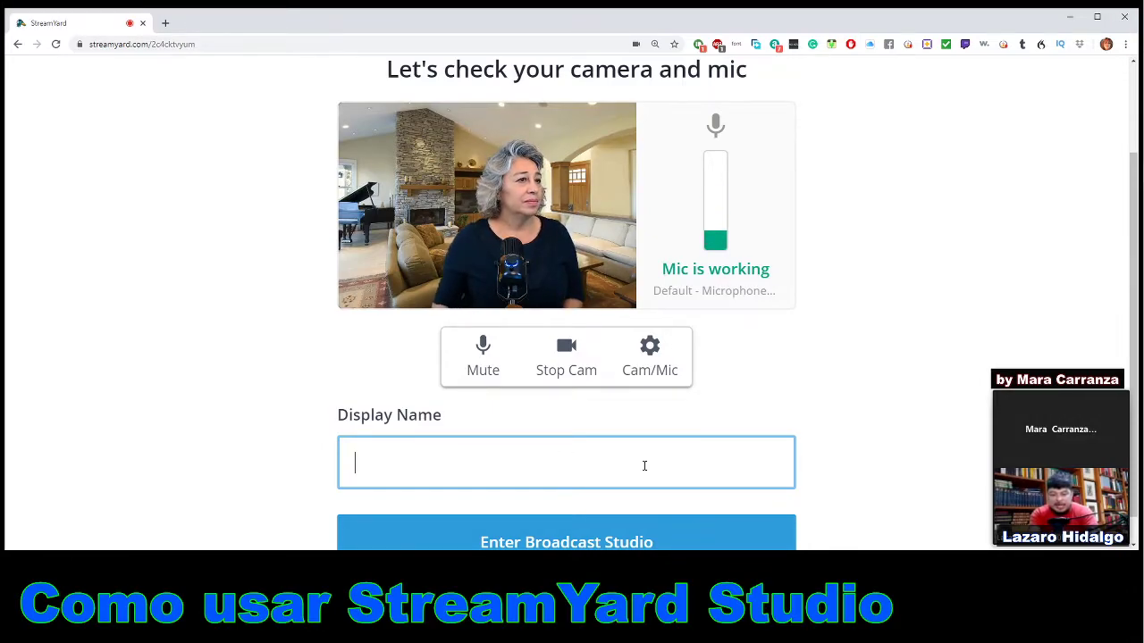
{"action": "scroll", "coordinate": [770, 412], "scroll_direction": "down", "scroll_amount": 1}
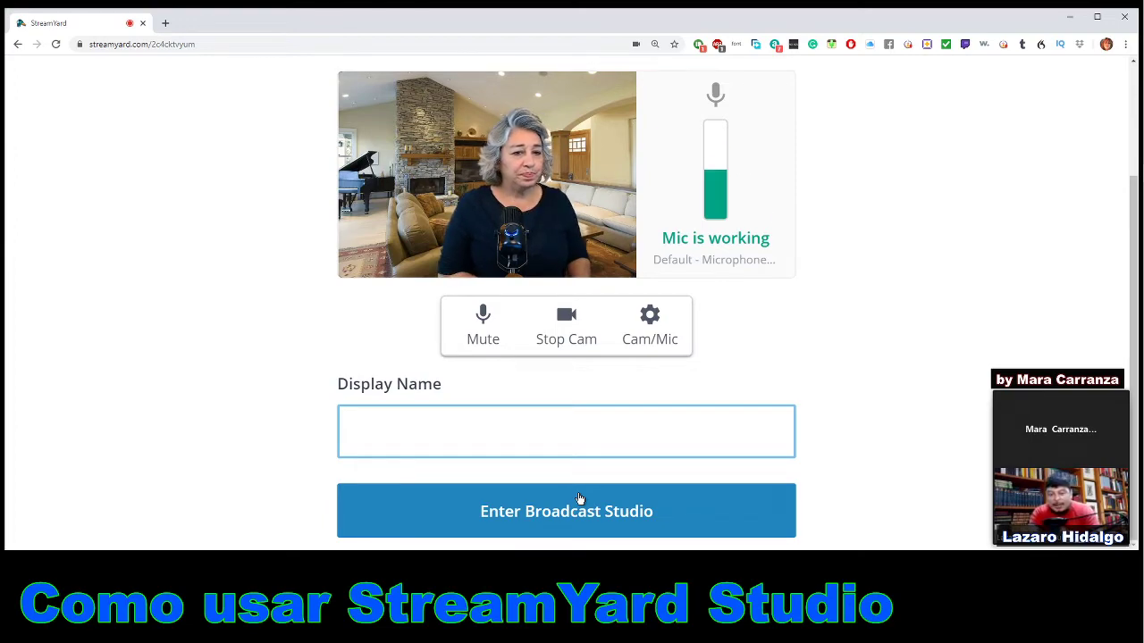
{"action": "type", "text": "AM"}
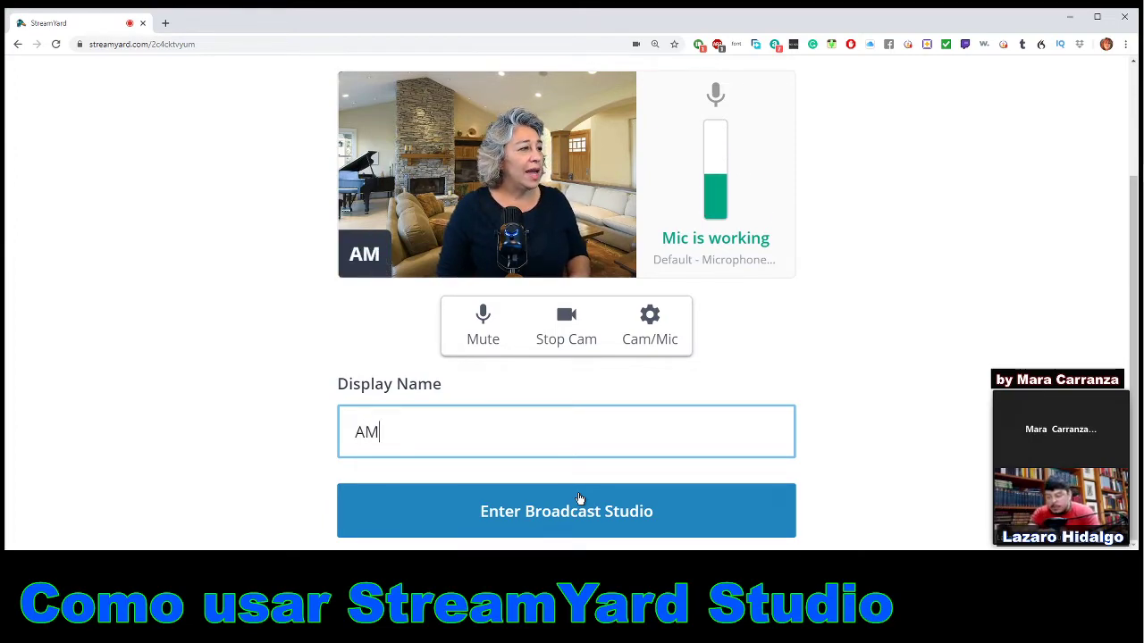
{"action": "type", "text": "LOVisi"}
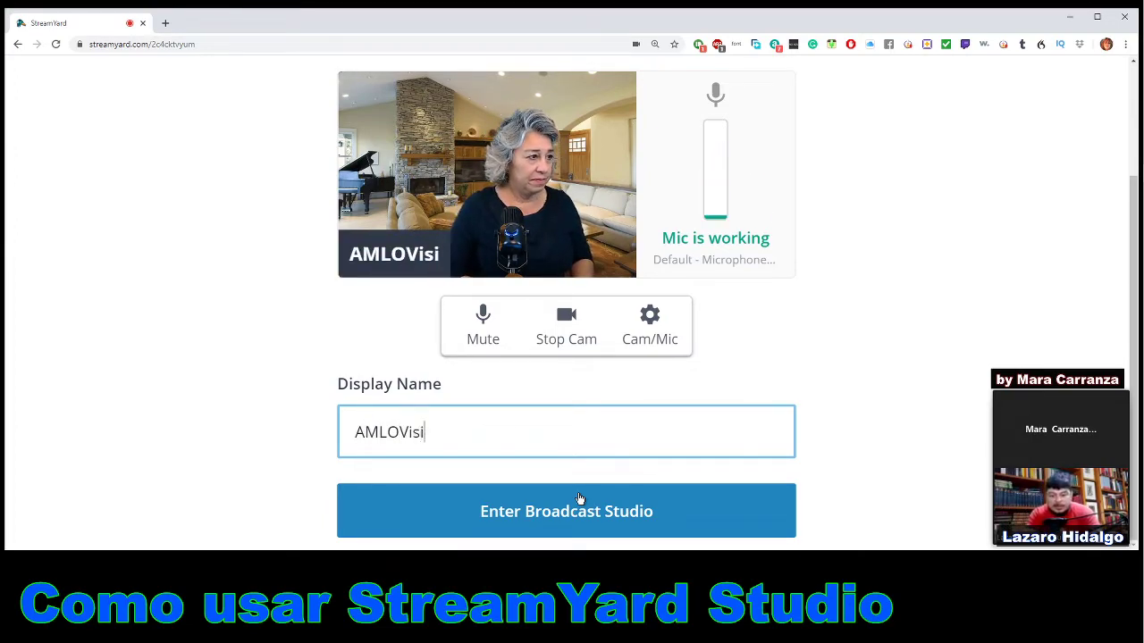
{"action": "type", "text": "on H"}
{"action": "key", "text": "BackSpace"}
{"action": "key", "text": "BackSpace"}
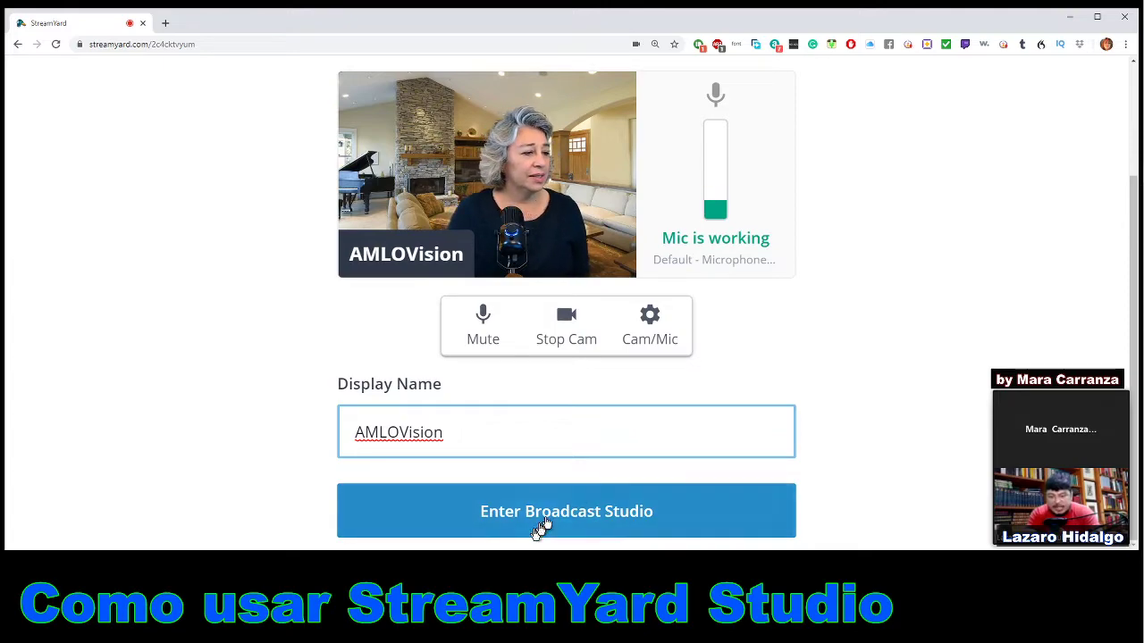
Step: Enter the broadcast studio and add the AMLOVision camera and audio to the stream
{"action": "left_click", "coordinate": [594, 511]}
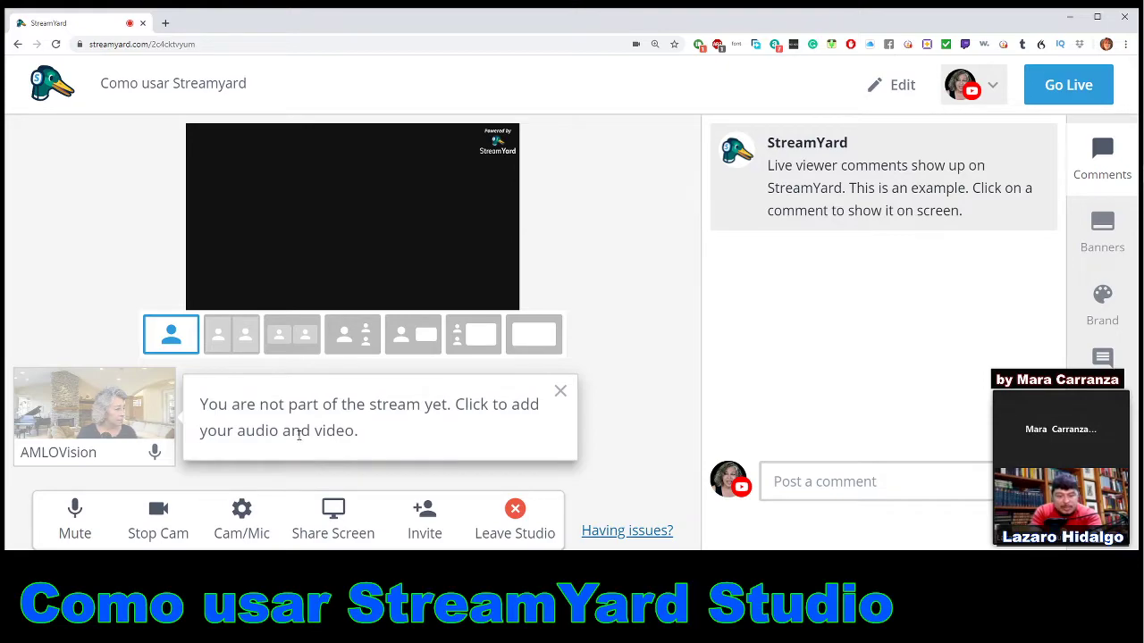
{"action": "mouse_move", "coordinate": [107, 420]}
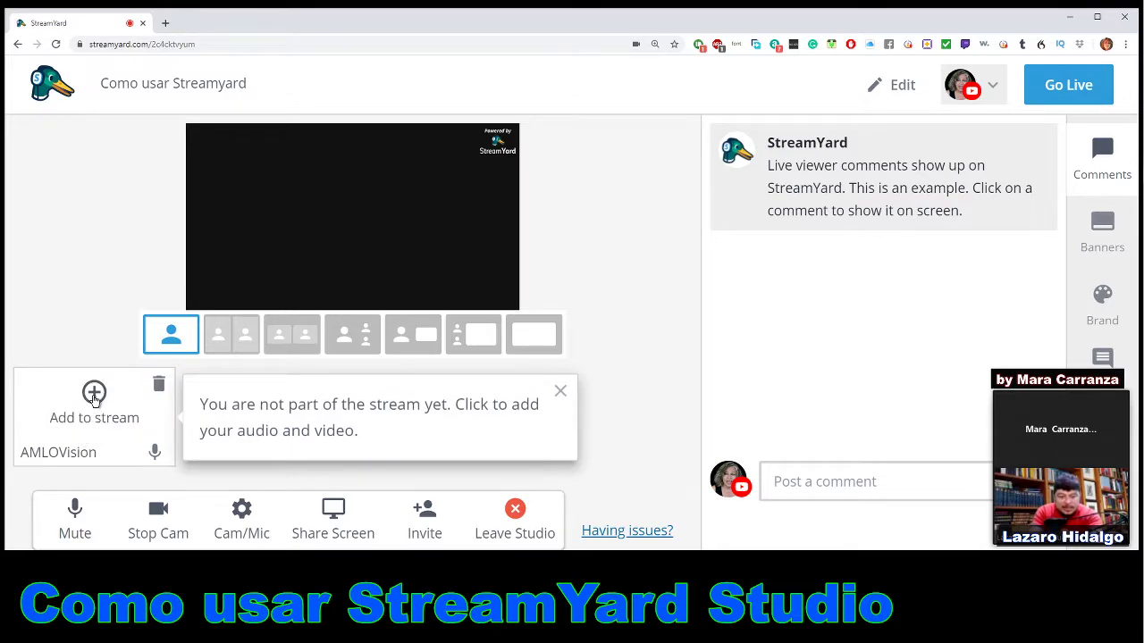
{"action": "left_click", "coordinate": [94, 397]}
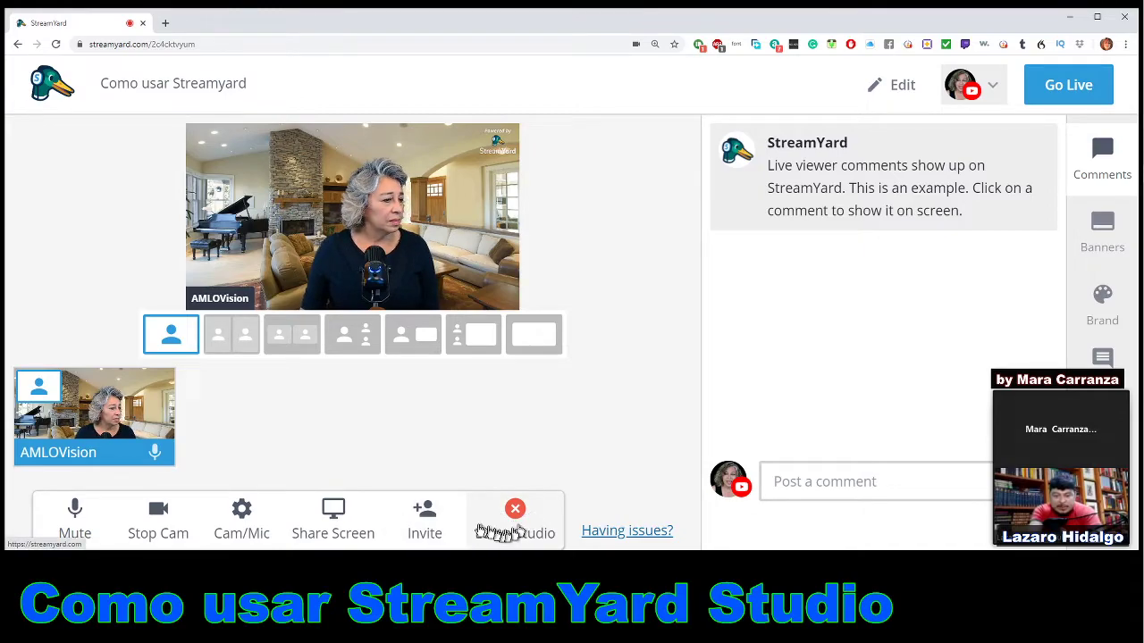
Step: Copy the guest invitation link to the clipboard and add the joined guest to the stream
{"action": "left_click", "coordinate": [427, 523]}
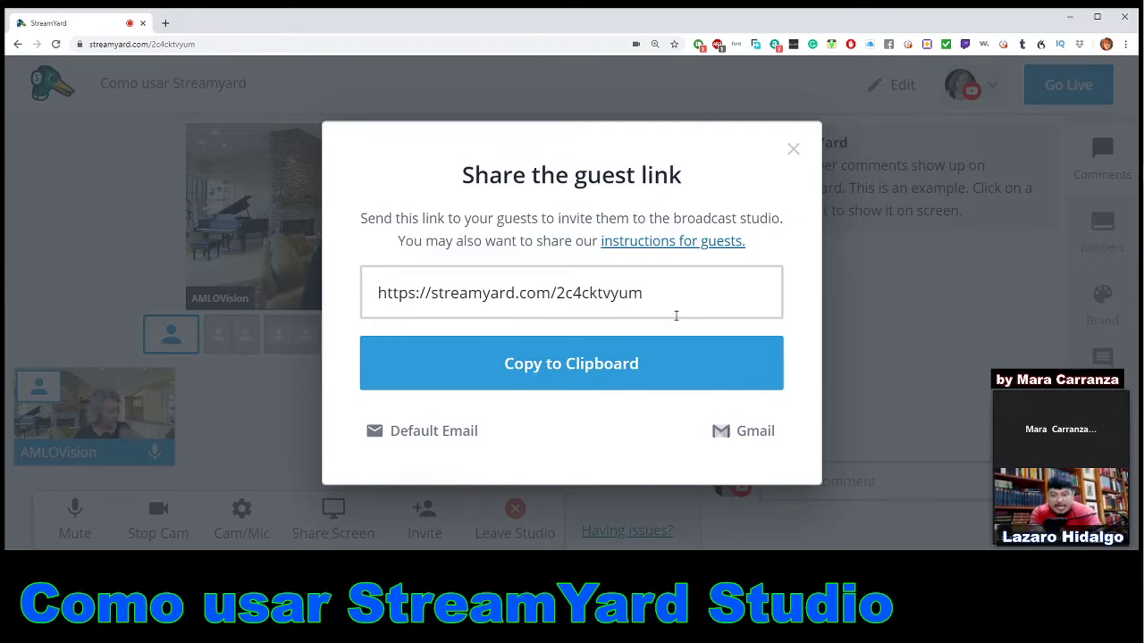
{"action": "left_click", "coordinate": [631, 363]}
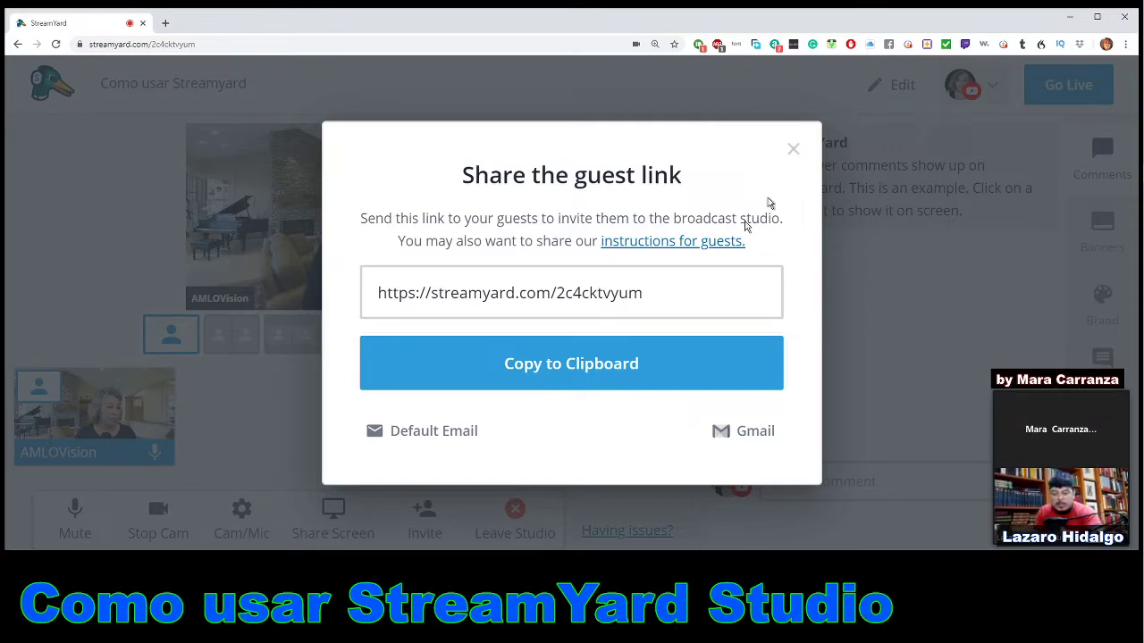
{"action": "left_click", "coordinate": [792, 150]}
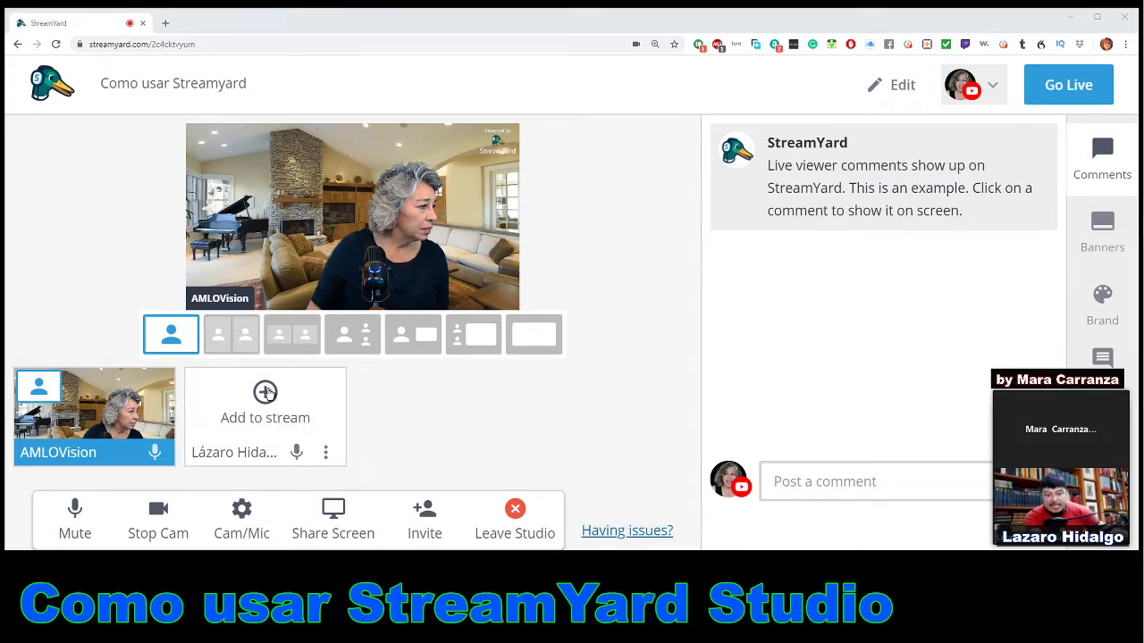
{"action": "left_click", "coordinate": [266, 394]}
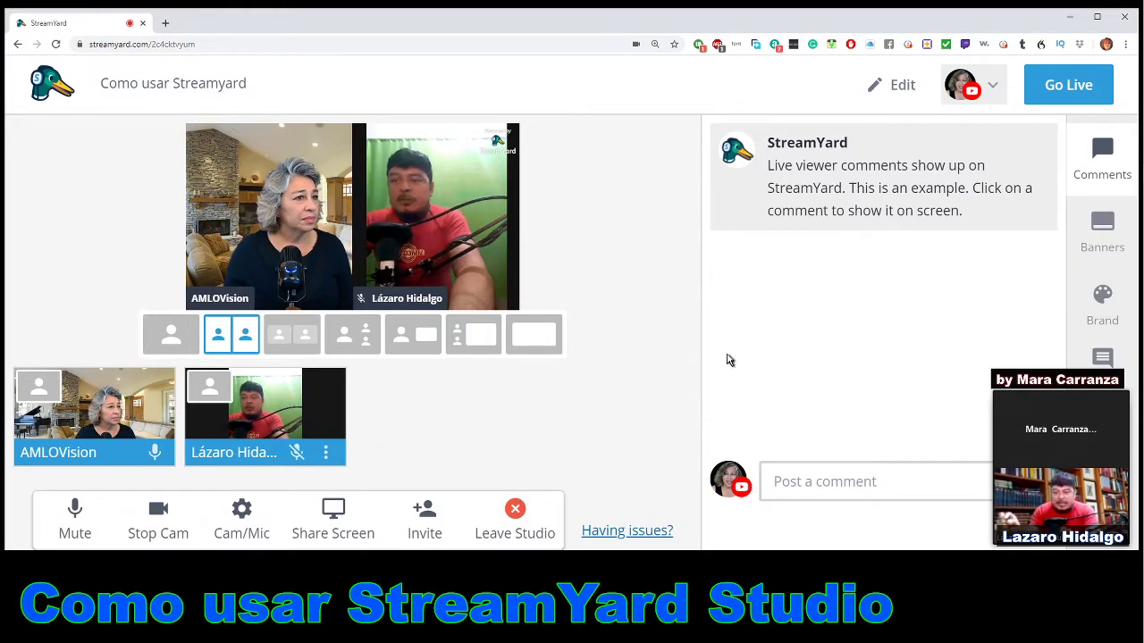
Step: Show the example banner "This is an example of a banner. Click on a banner to show it on screen." on the stream
{"action": "mouse_move", "coordinate": [1008, 152]}
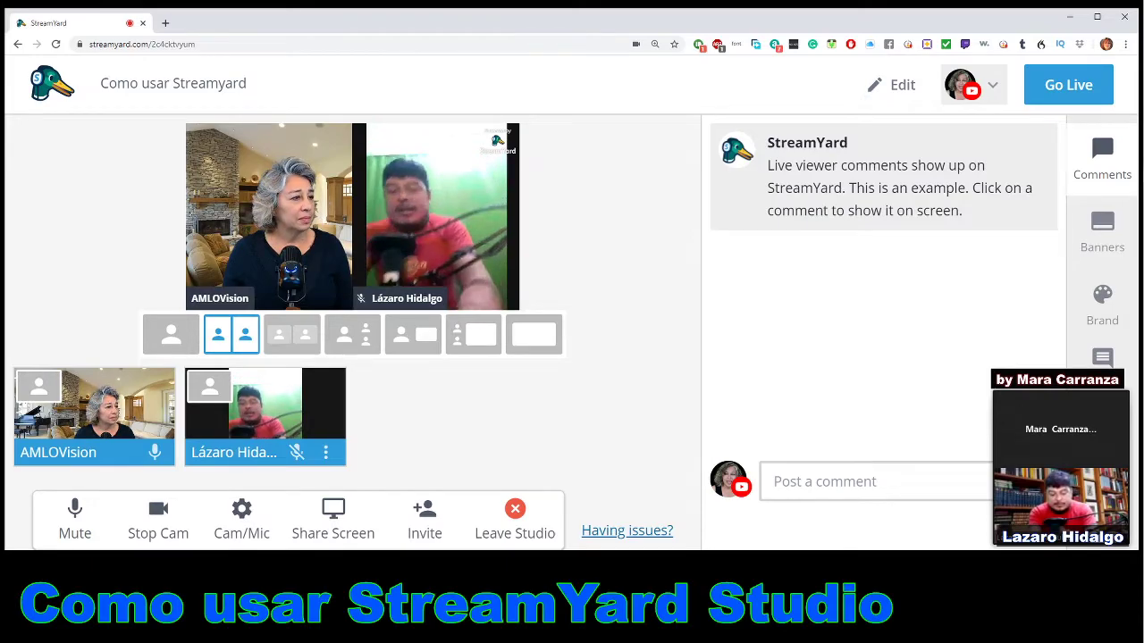
{"action": "left_click", "coordinate": [809, 488]}
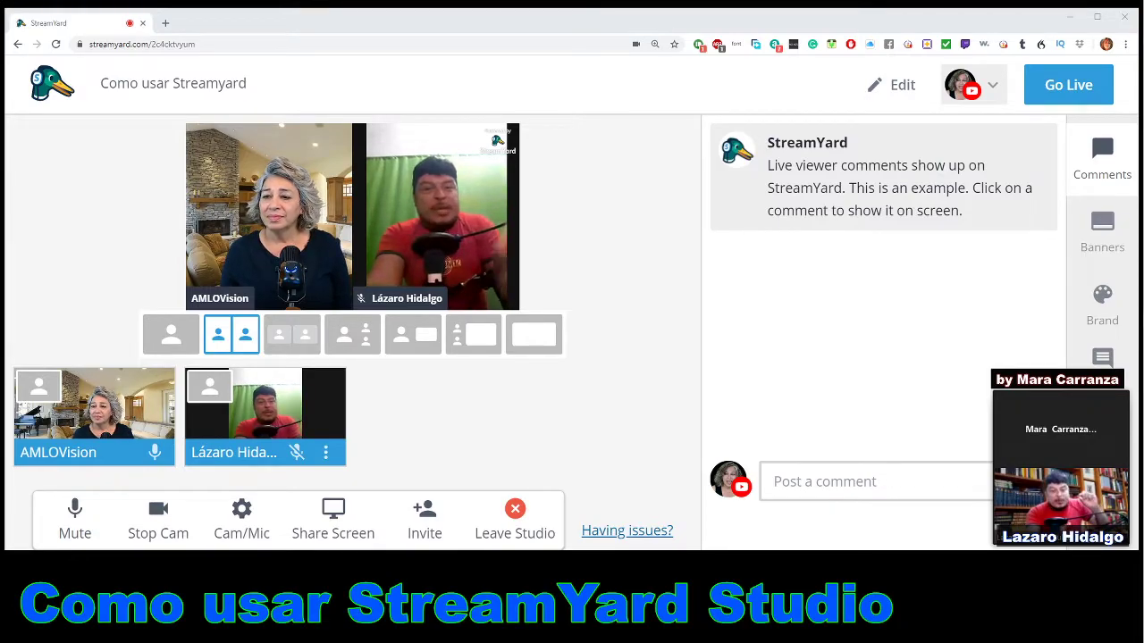
{"action": "left_click", "coordinate": [1089, 229]}
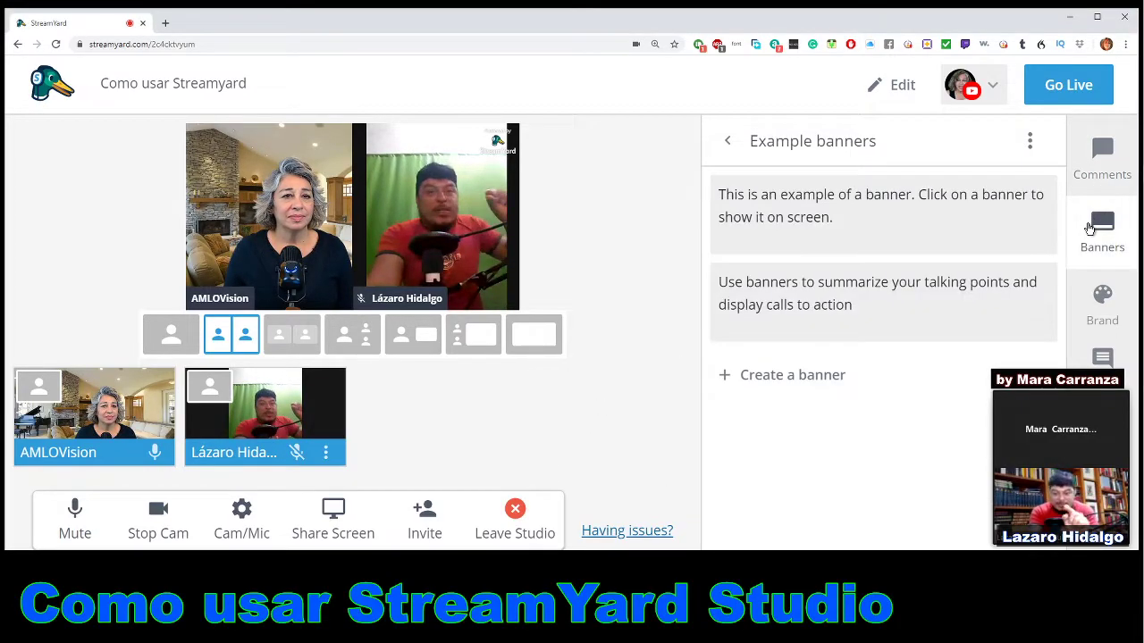
{"action": "mouse_move", "coordinate": [1105, 253]}
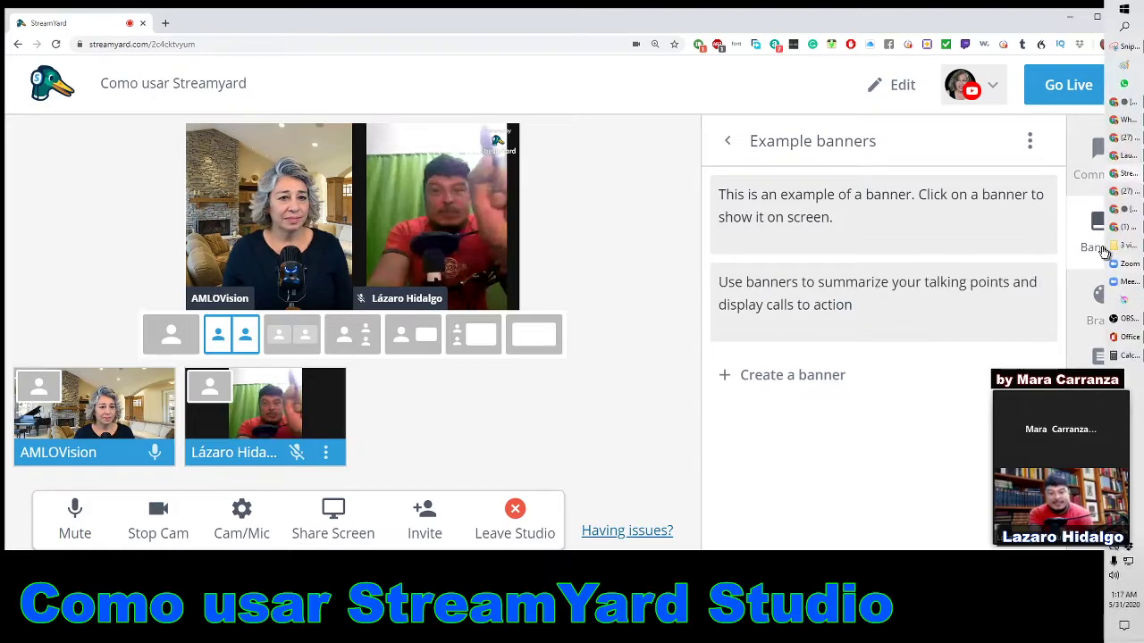
{"action": "mouse_move", "coordinate": [961, 295]}
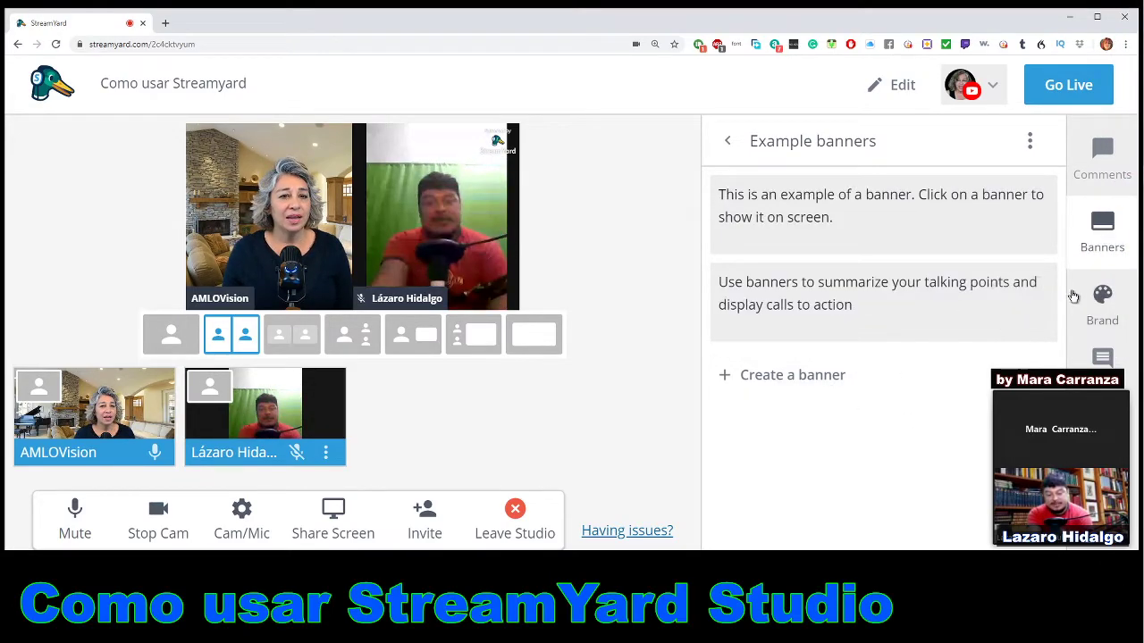
{"action": "left_click", "coordinate": [851, 229]}
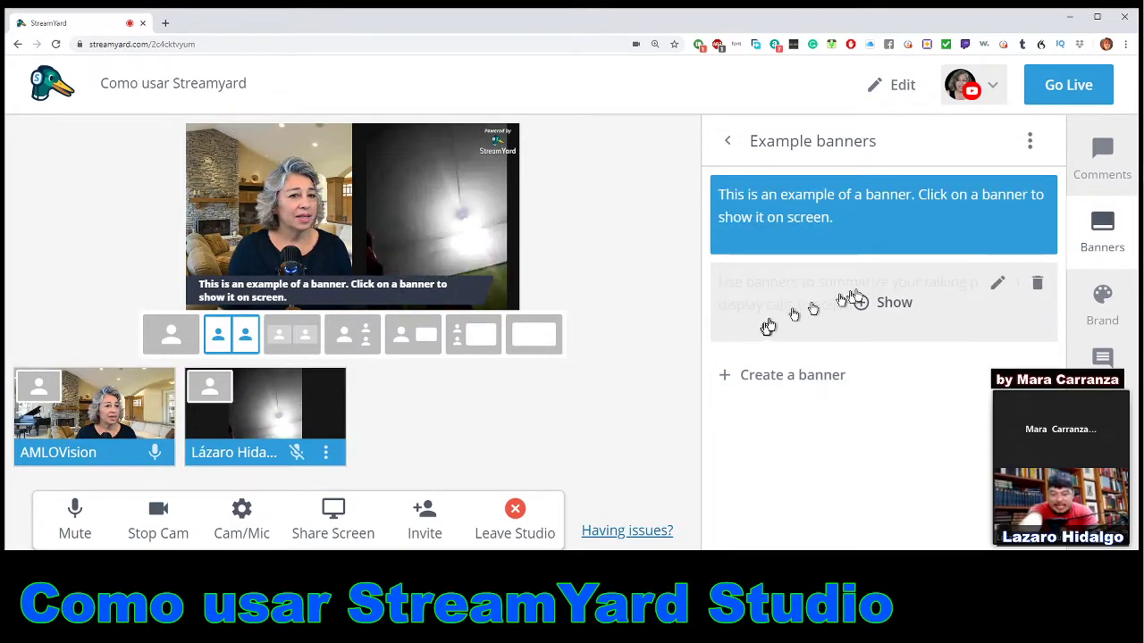
{"action": "mouse_move", "coordinate": [268, 431]}
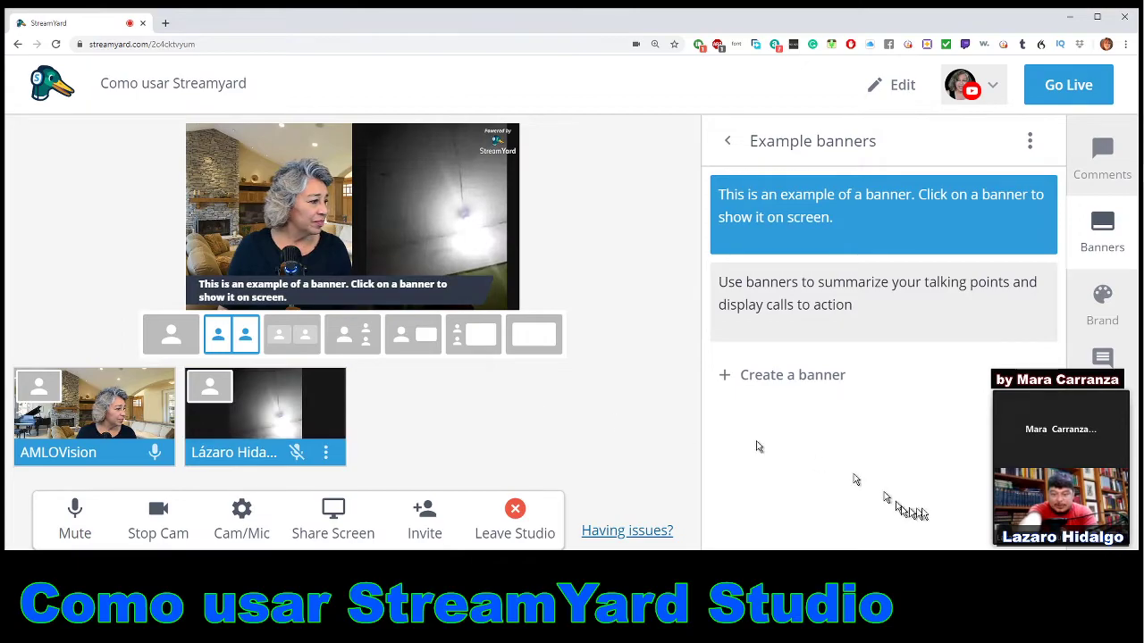
{"action": "mouse_move", "coordinate": [890, 324]}
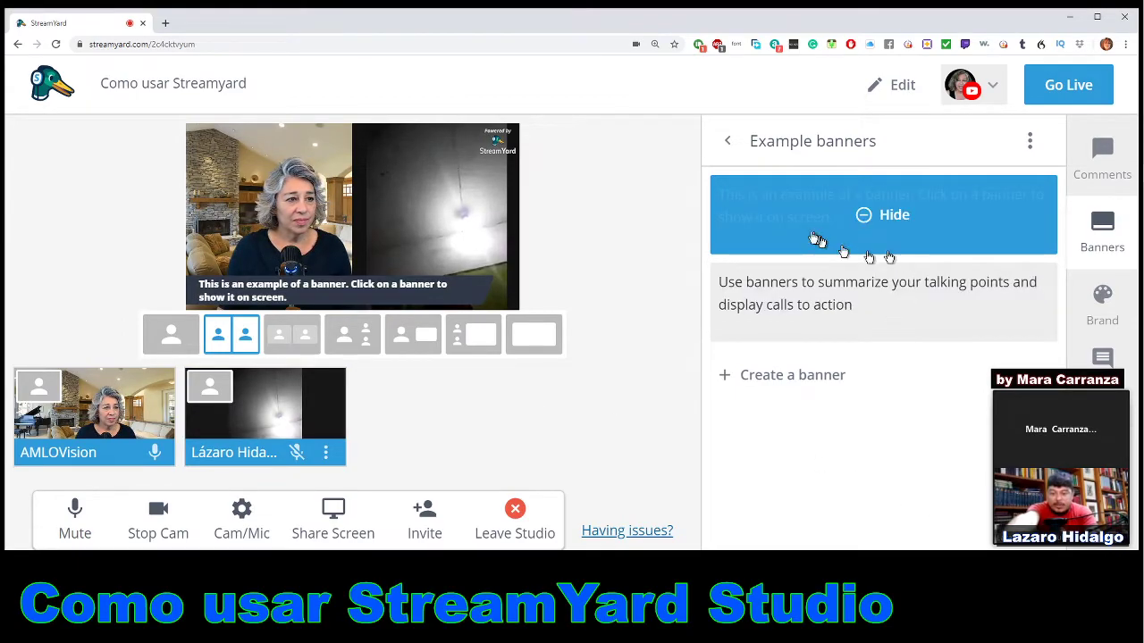
Step: Create a new non-scrolling banner with the text "How to use Streamyard"
{"action": "left_click", "coordinate": [731, 381]}
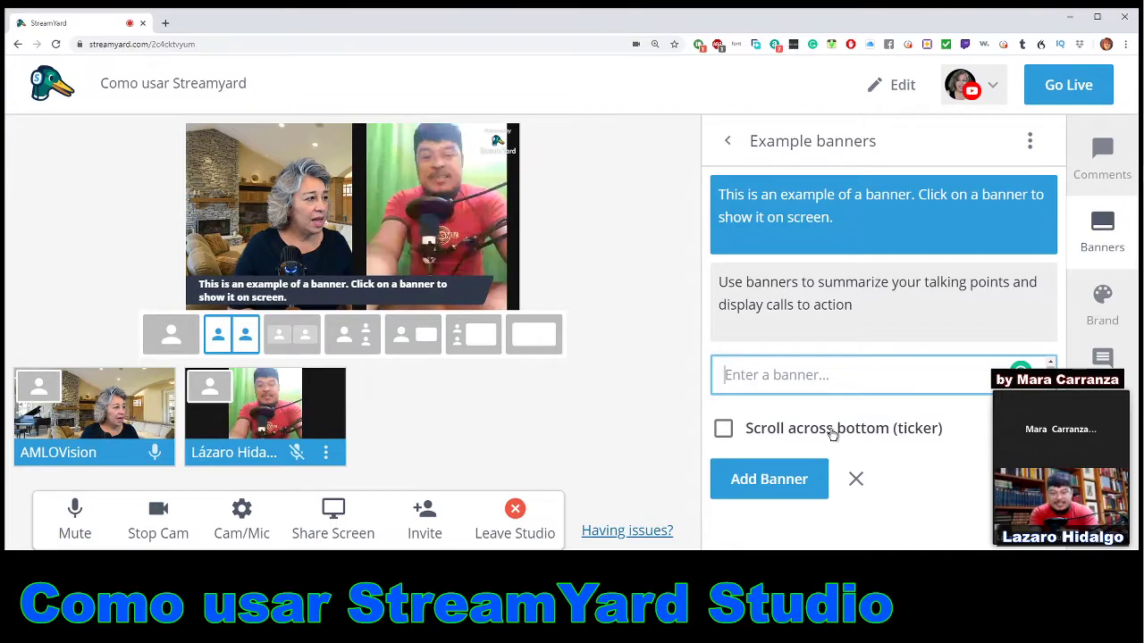
{"action": "type", "text": "How to use Streamyard"}
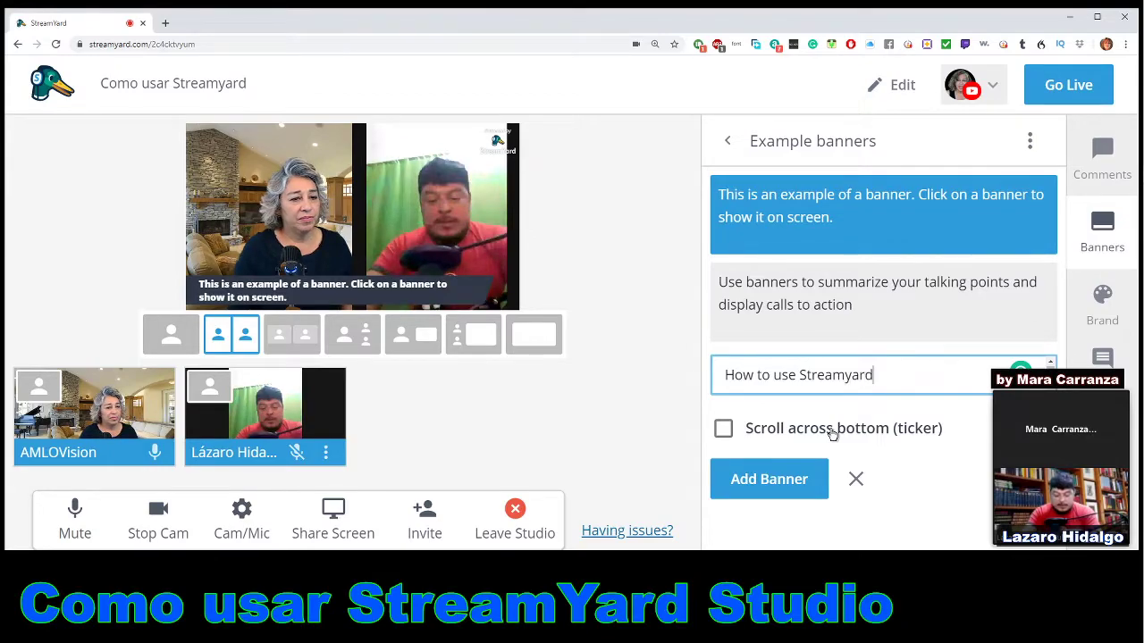
{"action": "key", "text": "Return"}
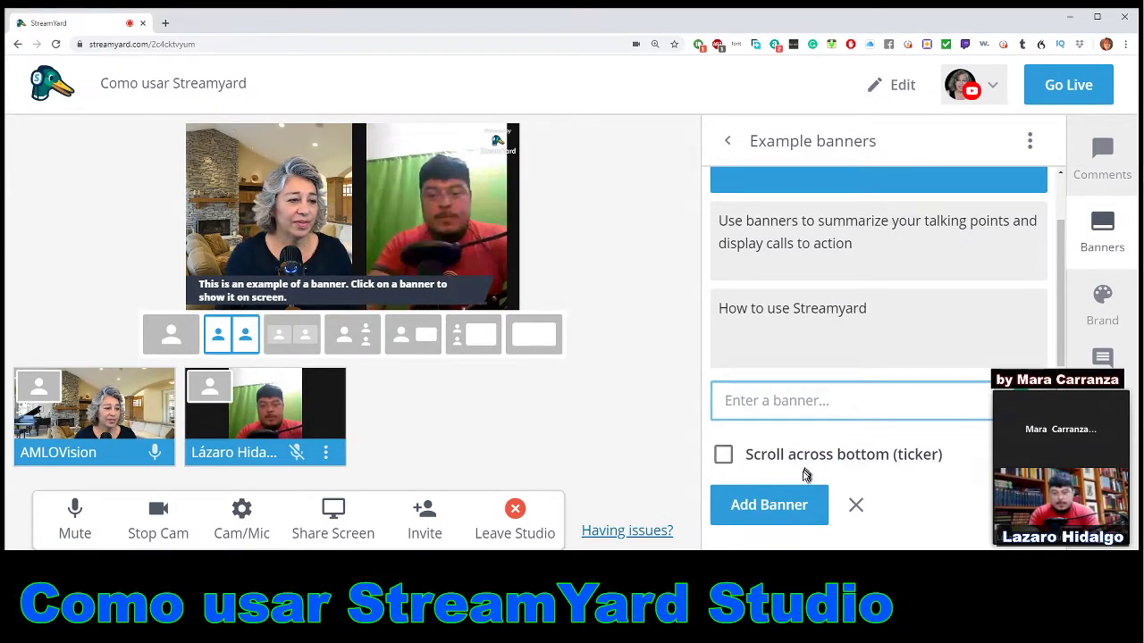
Step: Show the "How to use Streamyard" banner on the stream and move the floating video-call window off the banner list
{"action": "left_click", "coordinate": [801, 502]}
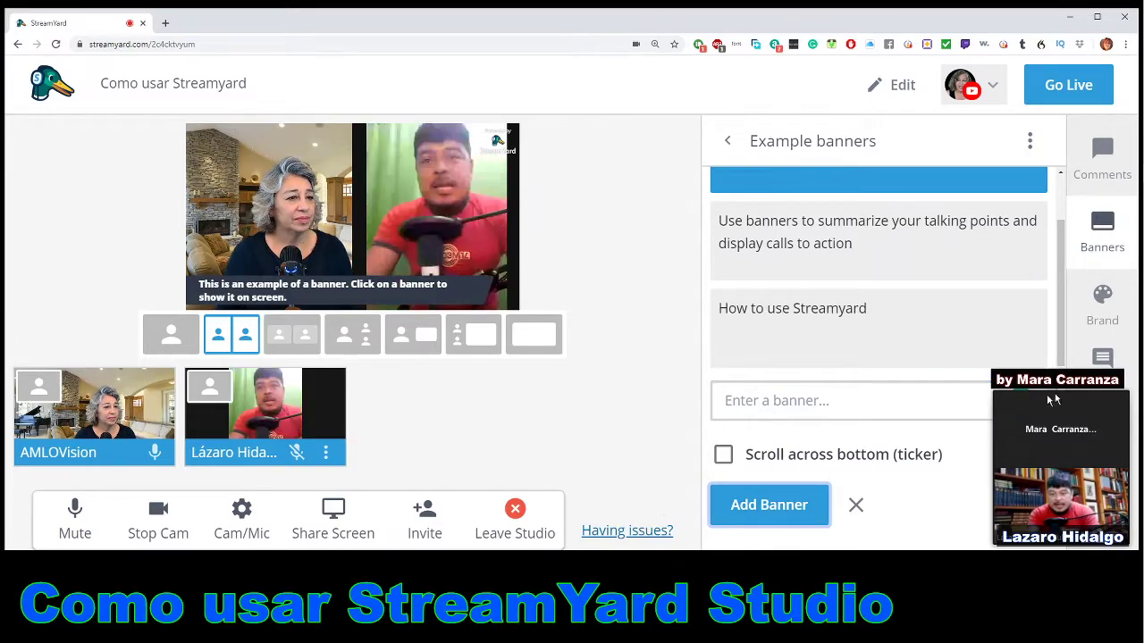
{"action": "mouse_move", "coordinate": [1019, 362]}
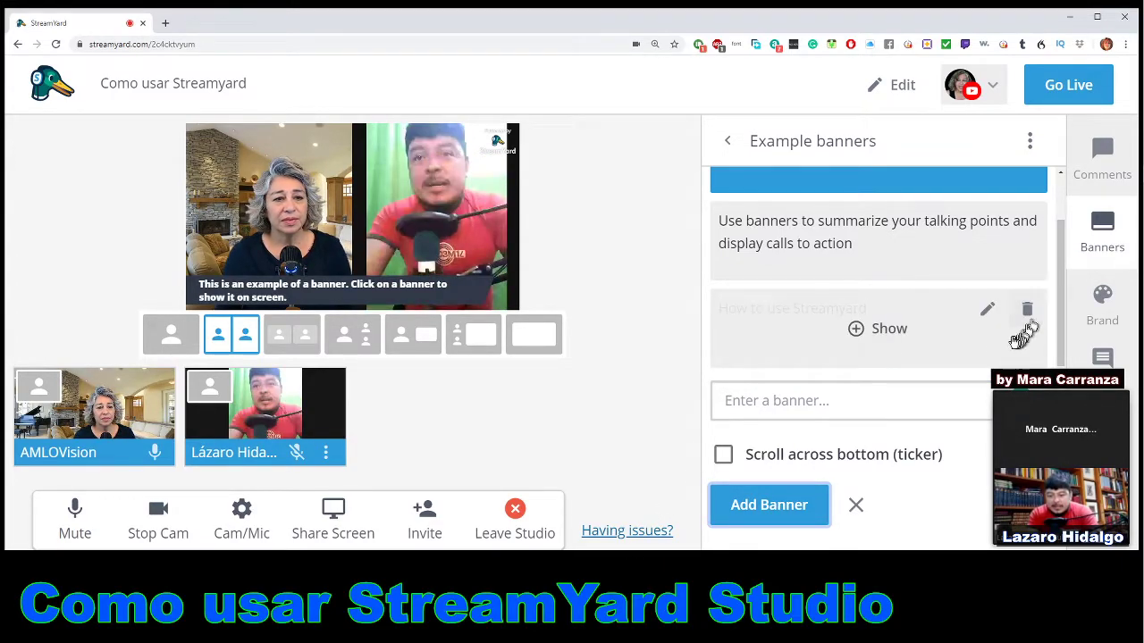
{"action": "left_click", "coordinate": [883, 329]}
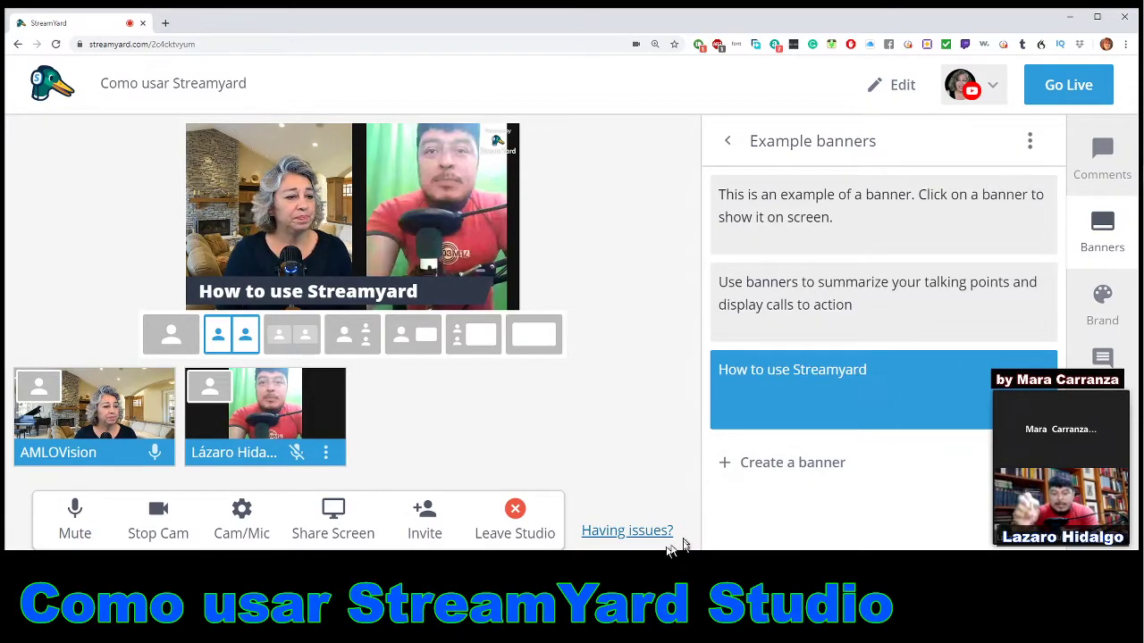
{"action": "mouse_move", "coordinate": [871, 398]}
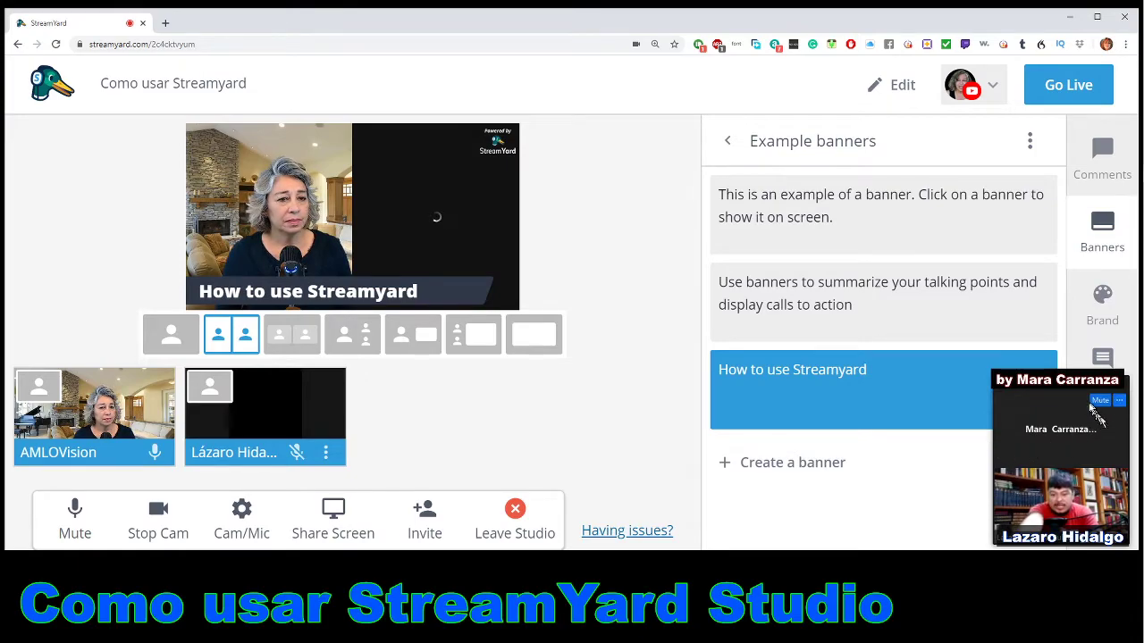
{"action": "mouse_move", "coordinate": [914, 411]}
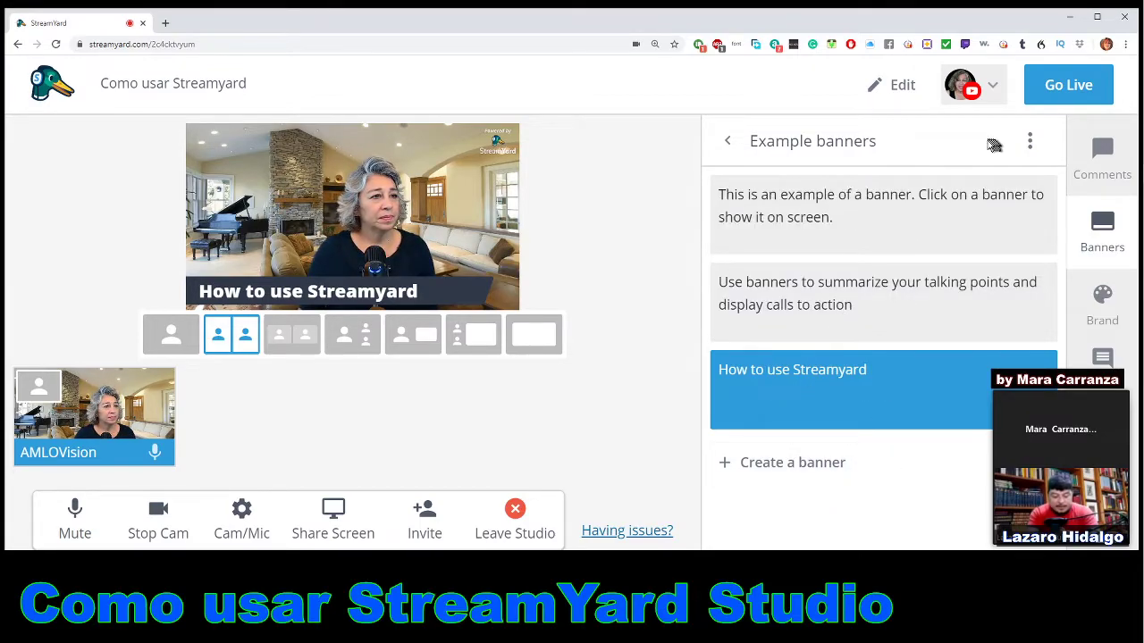
{"action": "mouse_move", "coordinate": [1078, 412]}
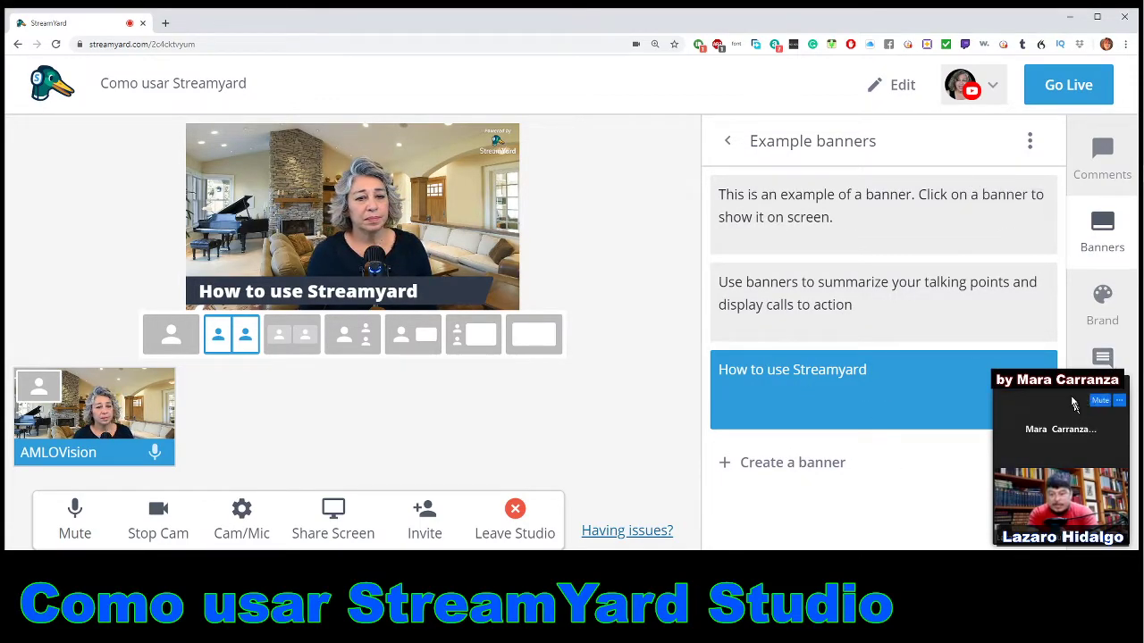
{"action": "left_click_drag", "start_coordinate": [1074, 387], "coordinate": [641, 341]}
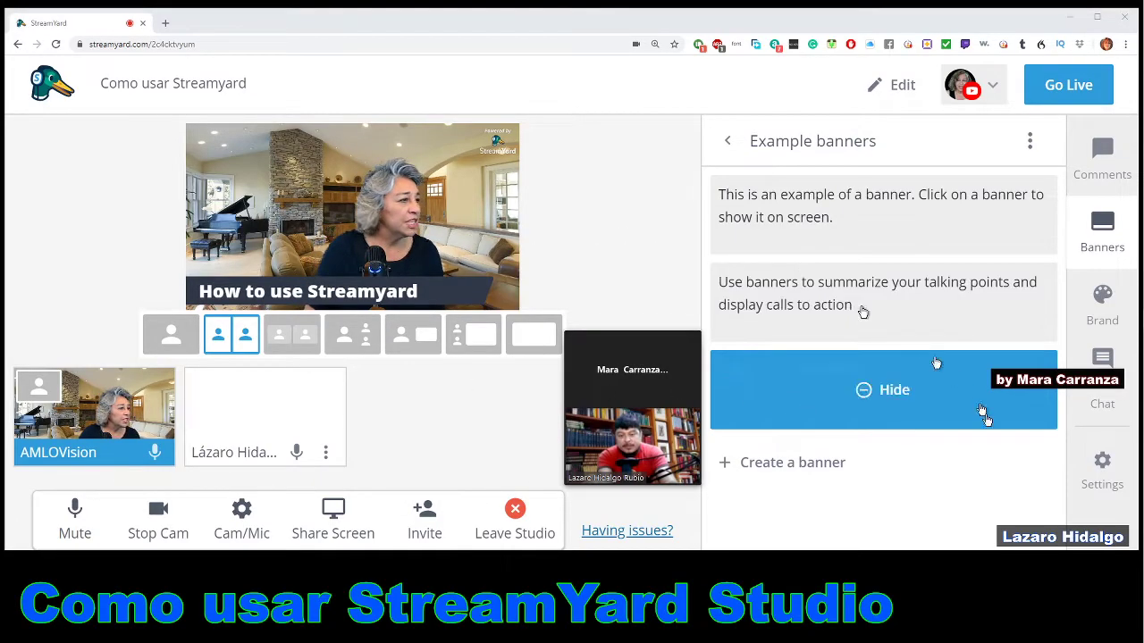
Step: Hide and show the "How to use Streamyard" banner again twice on the stream
{"action": "left_click", "coordinate": [869, 392]}
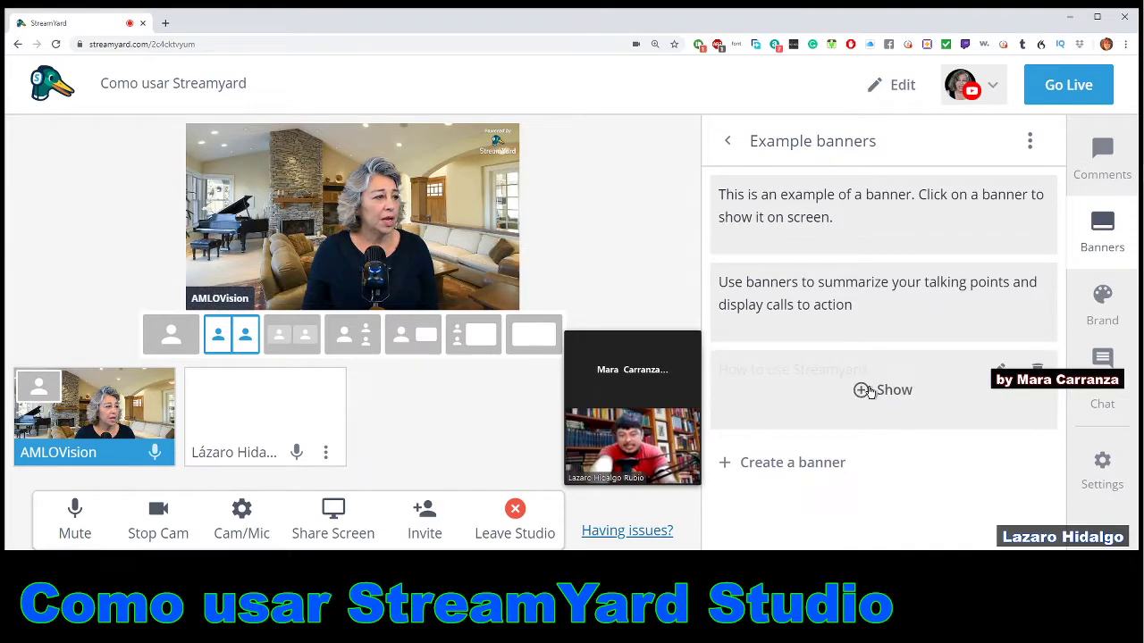
{"action": "left_click", "coordinate": [865, 393]}
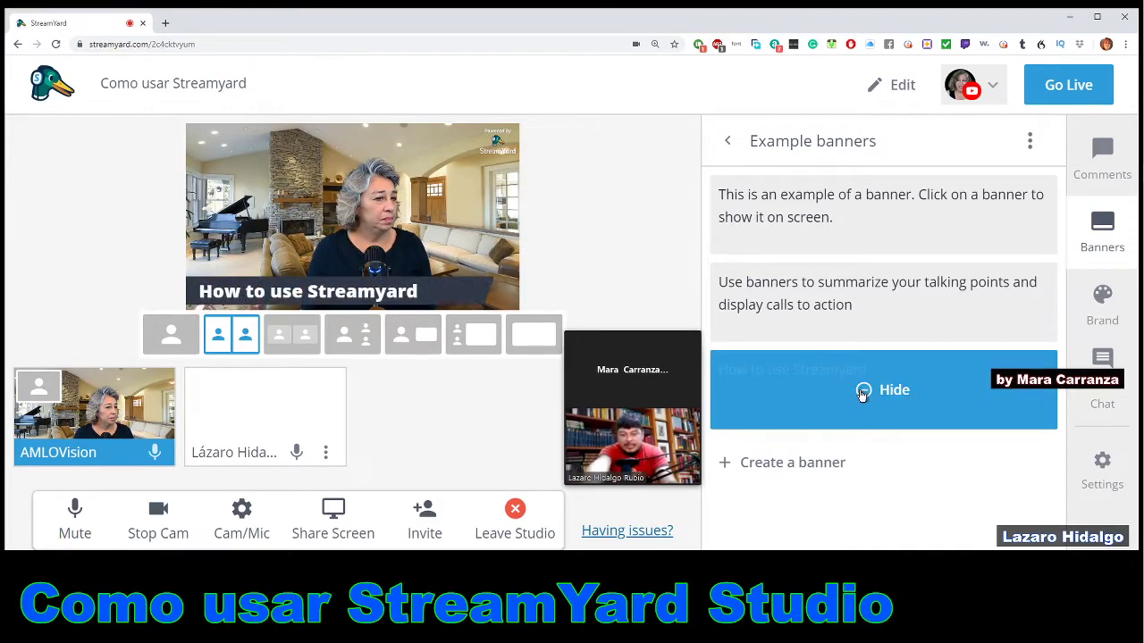
{"action": "left_click", "coordinate": [862, 394]}
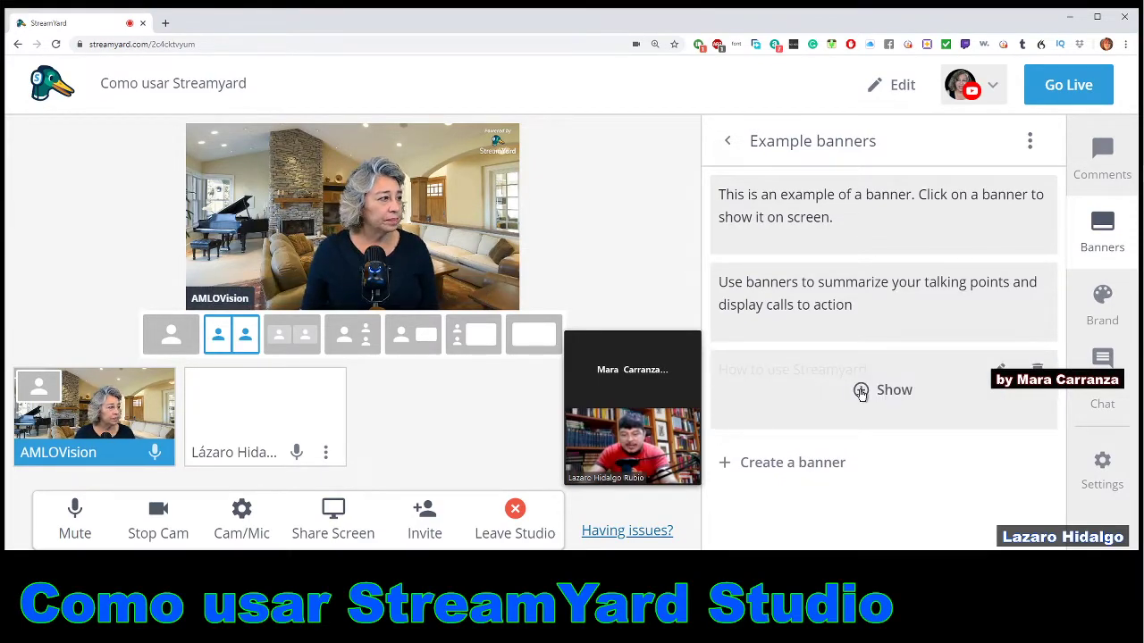
{"action": "left_click", "coordinate": [862, 393]}
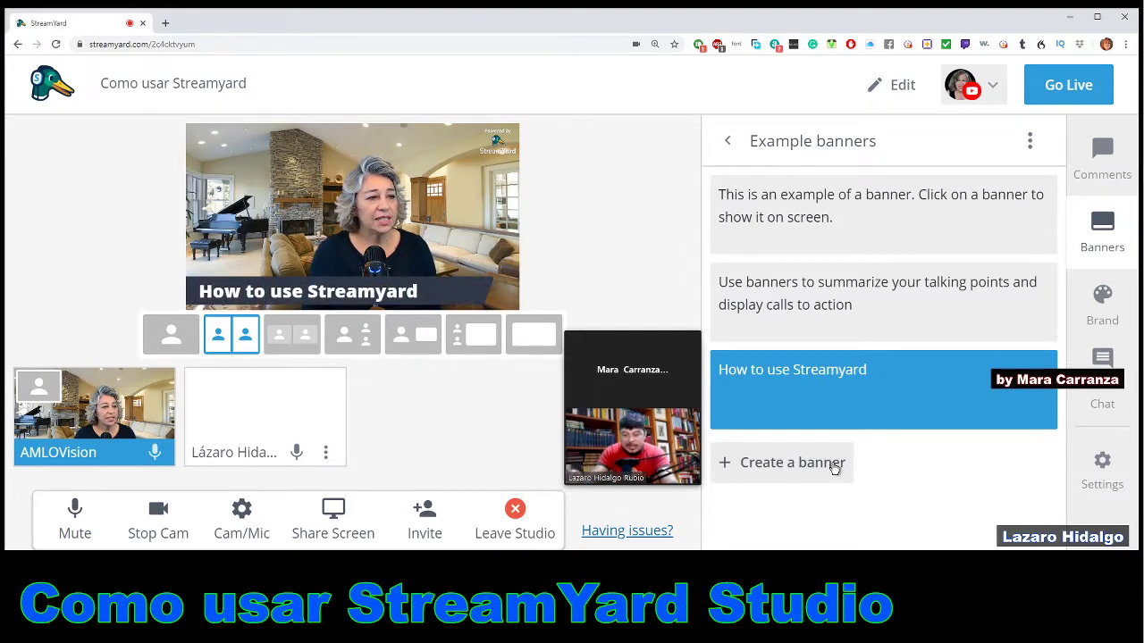
{"action": "mouse_move", "coordinate": [986, 397]}
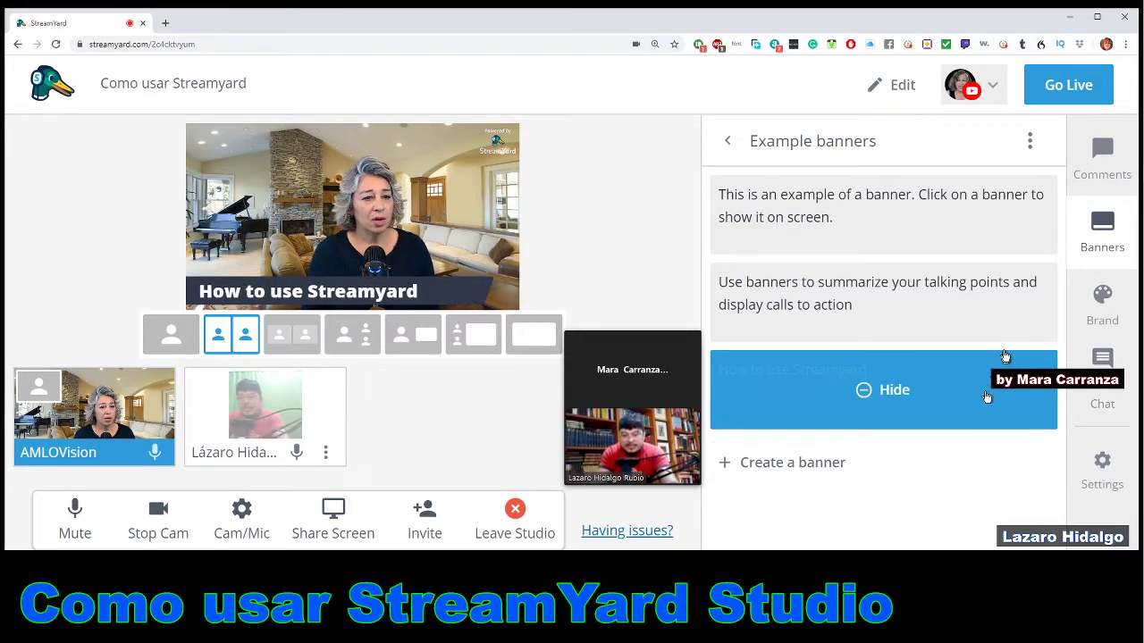
Step: Change the "How to use Streamyard" banner to a ticker scrolling across the bottom and show it on the stream
{"action": "left_click", "coordinate": [902, 379]}
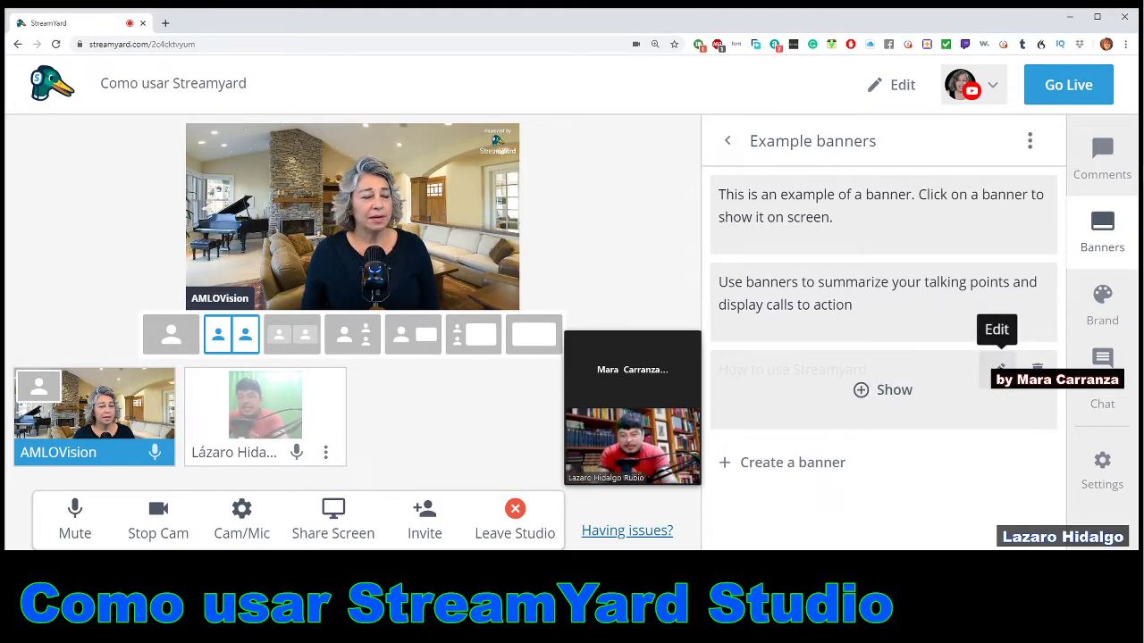
{"action": "left_click", "coordinate": [998, 369]}
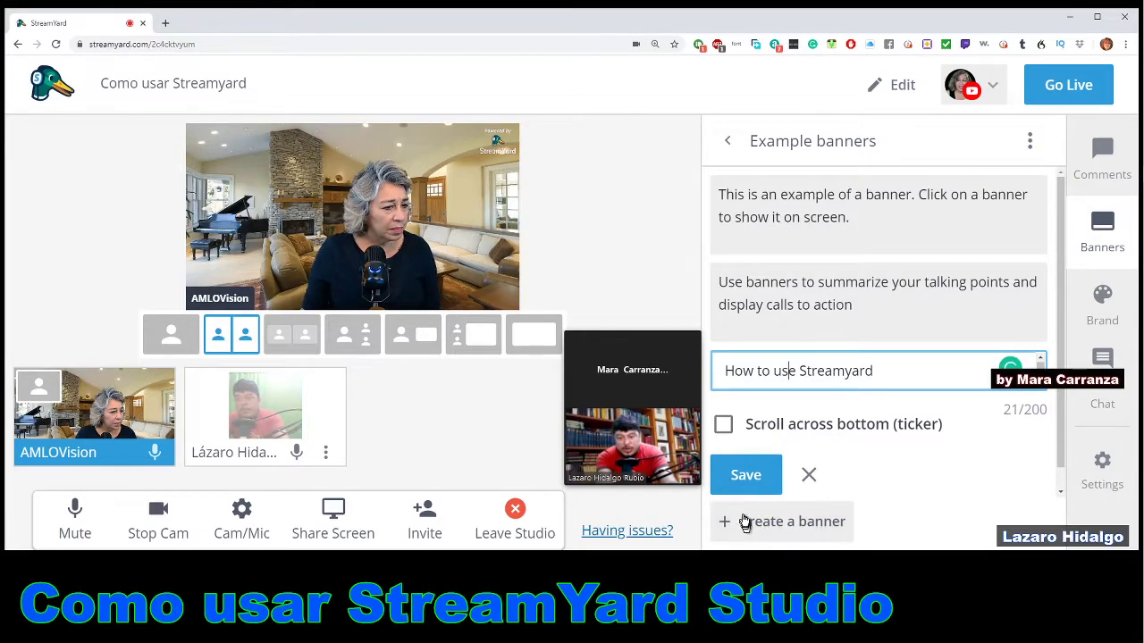
{"action": "left_click", "coordinate": [723, 427]}
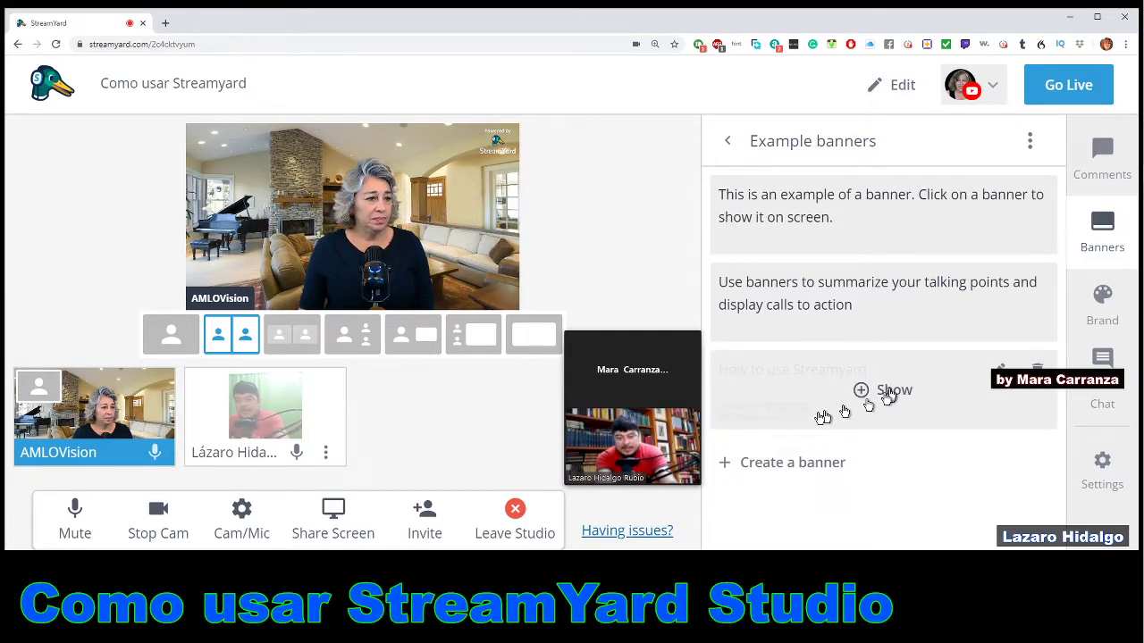
{"action": "left_click", "coordinate": [894, 392]}
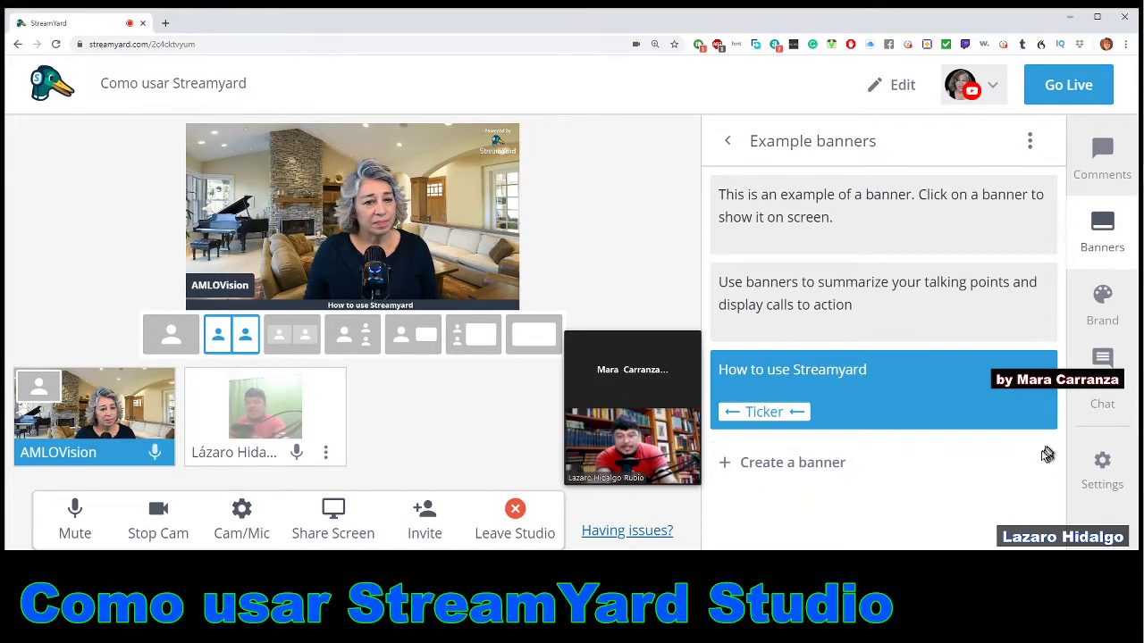
Step: With the brand settings open, add the rejoined guest back to the stream and try to unmute their microphone
{"action": "mouse_move", "coordinate": [1094, 326]}
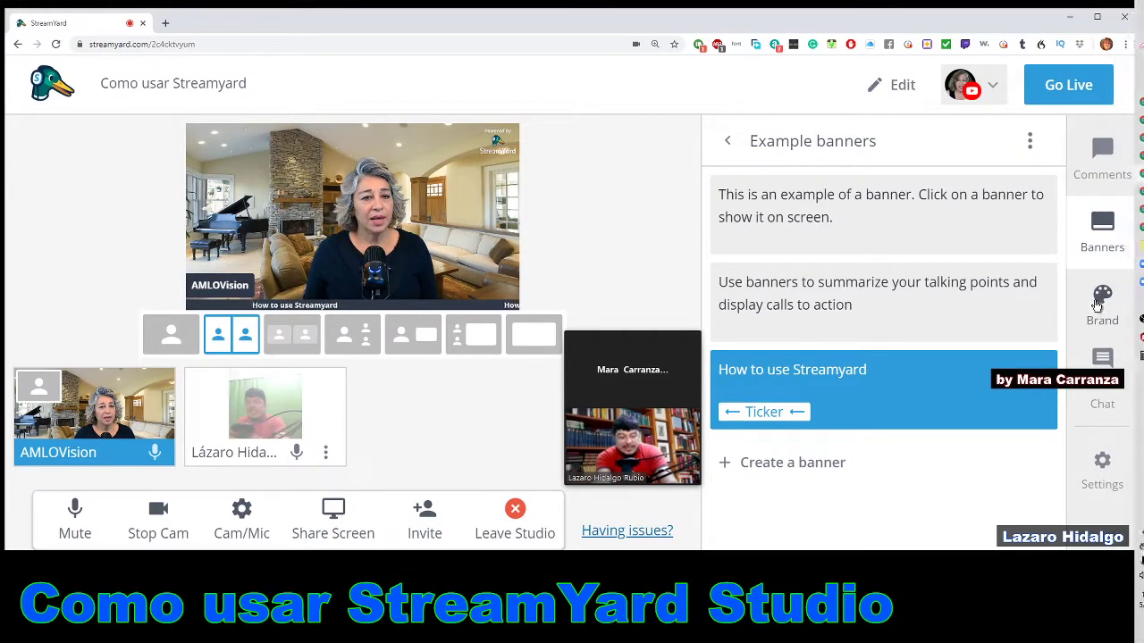
{"action": "left_click", "coordinate": [1102, 302]}
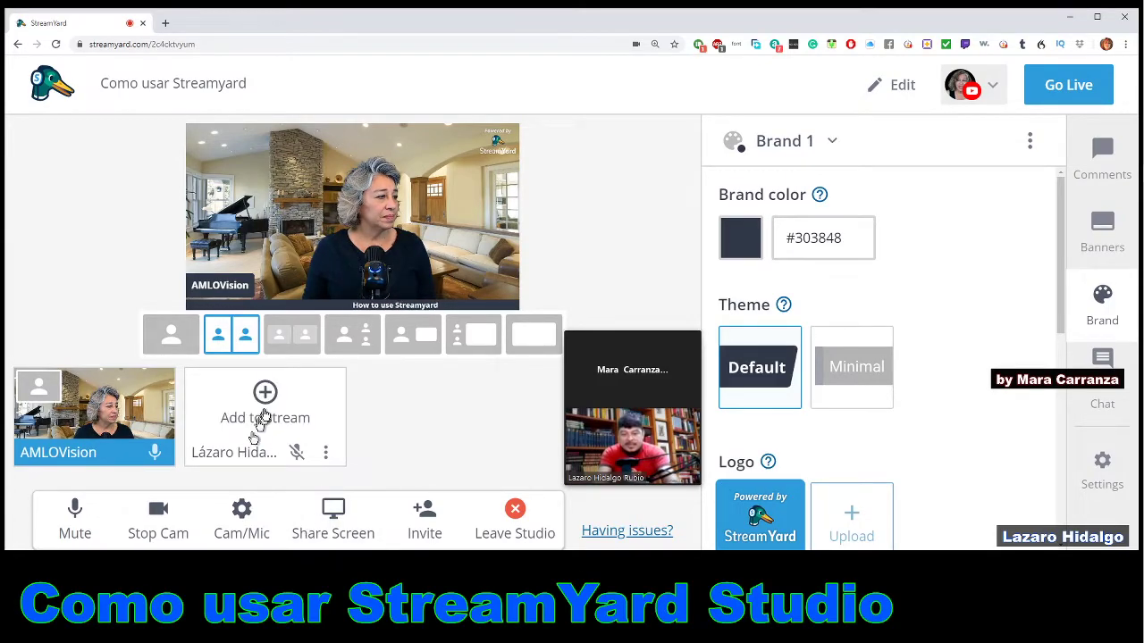
{"action": "left_click", "coordinate": [262, 416]}
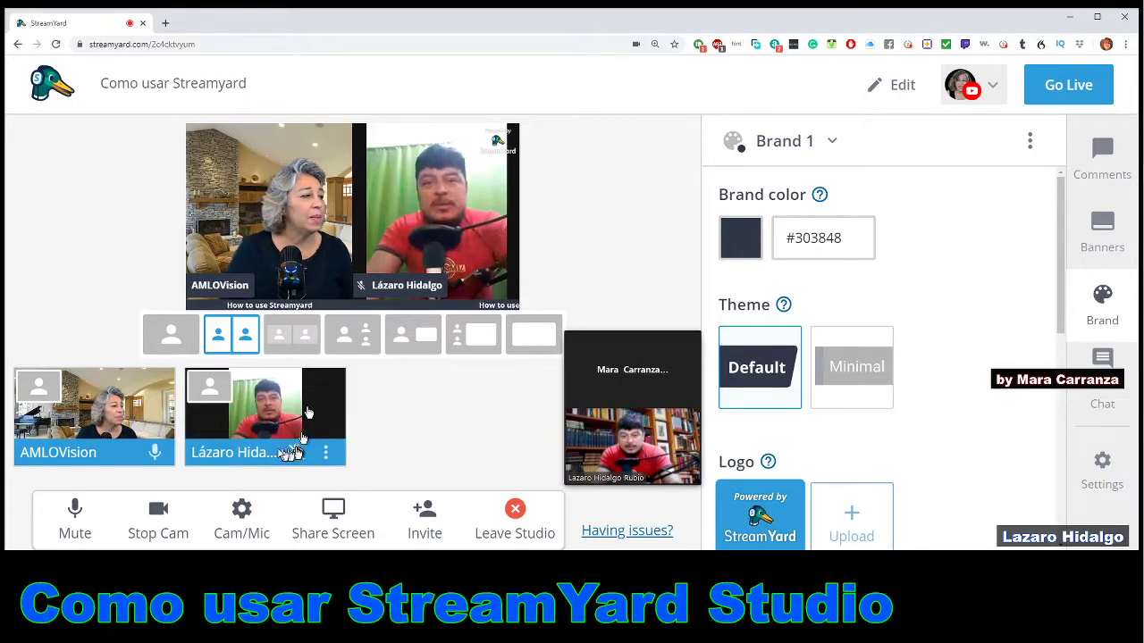
{"action": "left_click", "coordinate": [361, 287]}
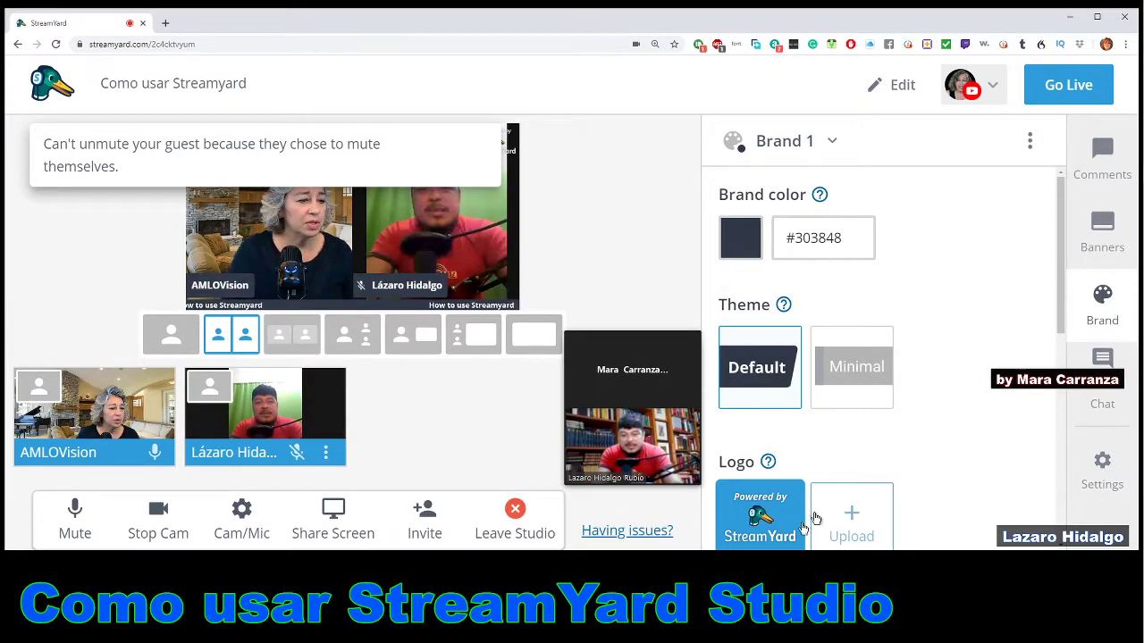
Step: Set the brand color to dark blue #1a21b7 and close the color picker
{"action": "scroll", "coordinate": [881, 438], "scroll_direction": "down", "scroll_amount": 1}
{"action": "scroll", "coordinate": [888, 454], "scroll_direction": "up", "scroll_amount": 1}
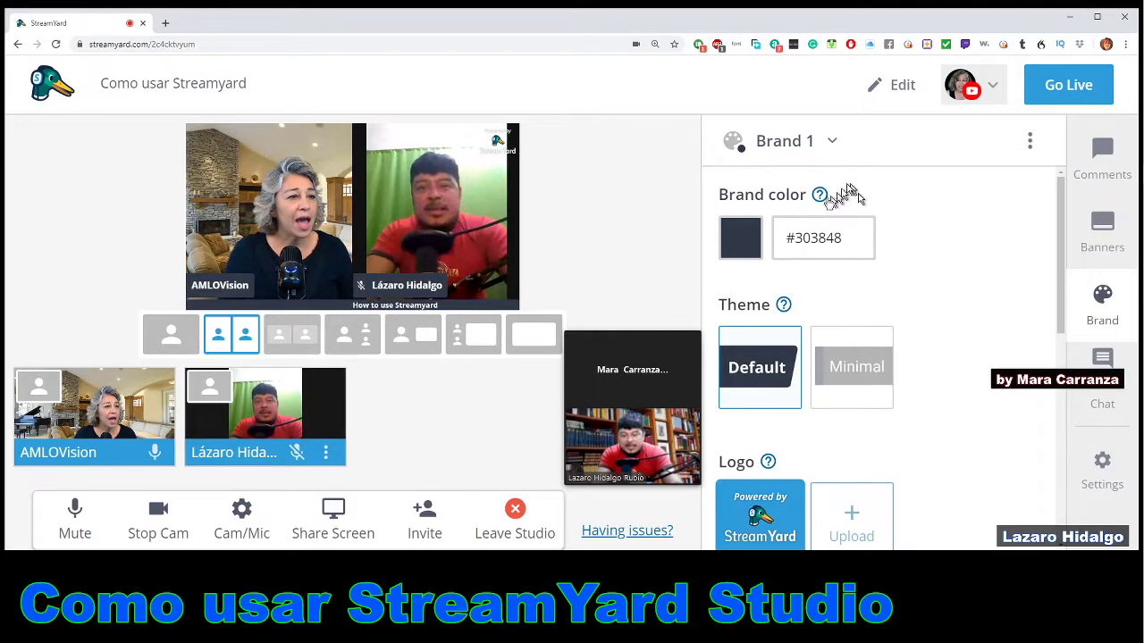
{"action": "left_click", "coordinate": [732, 242]}
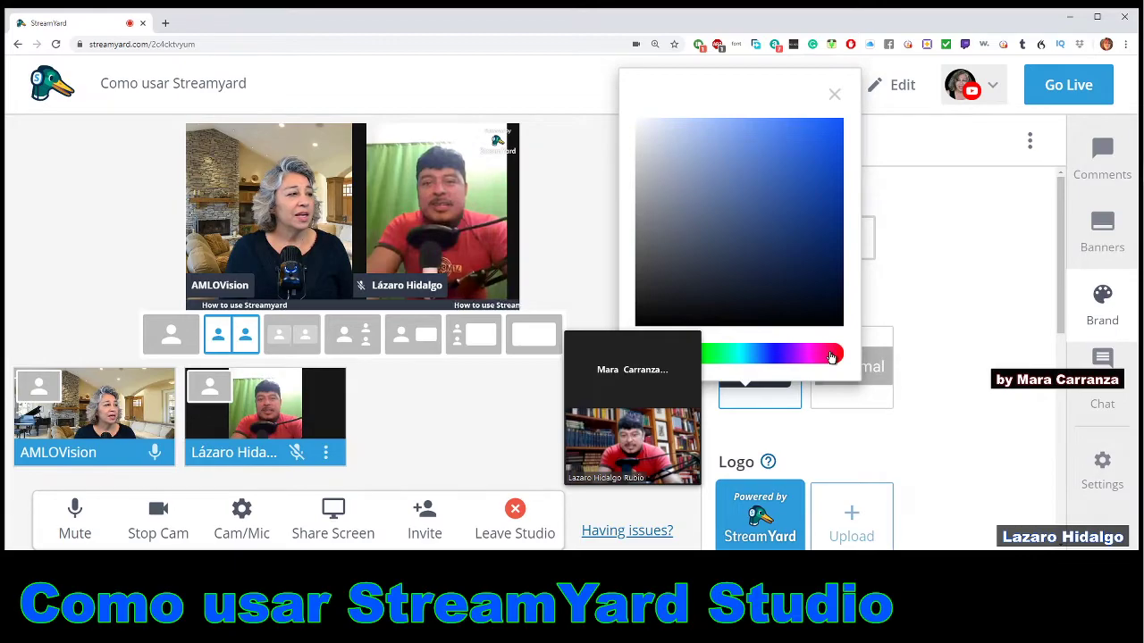
{"action": "left_click", "coordinate": [779, 356]}
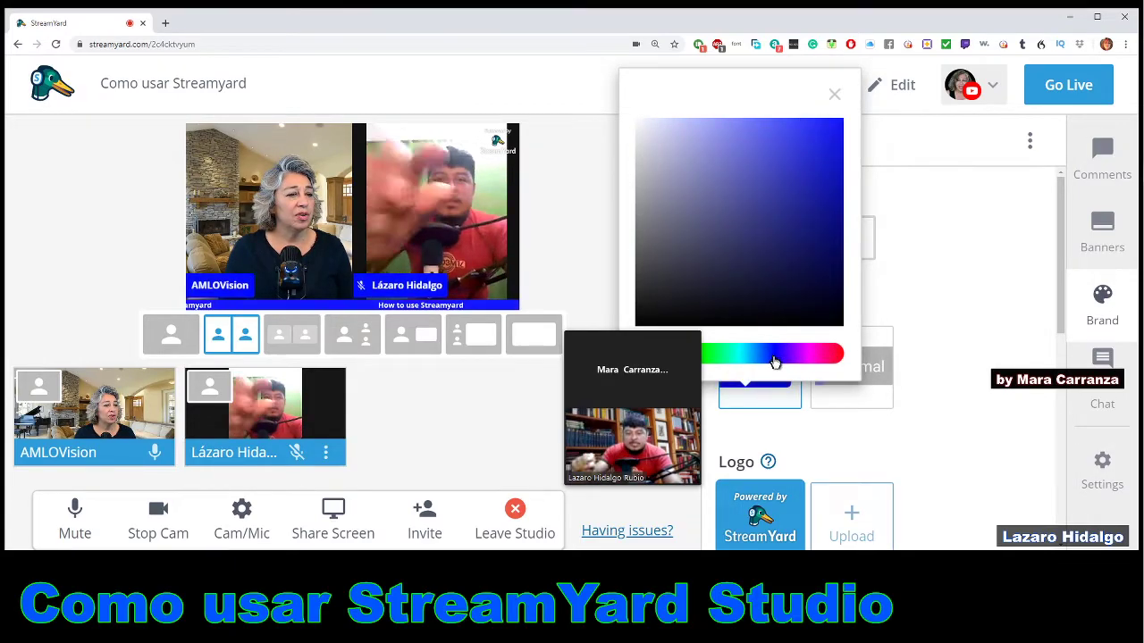
{"action": "left_click", "coordinate": [814, 178]}
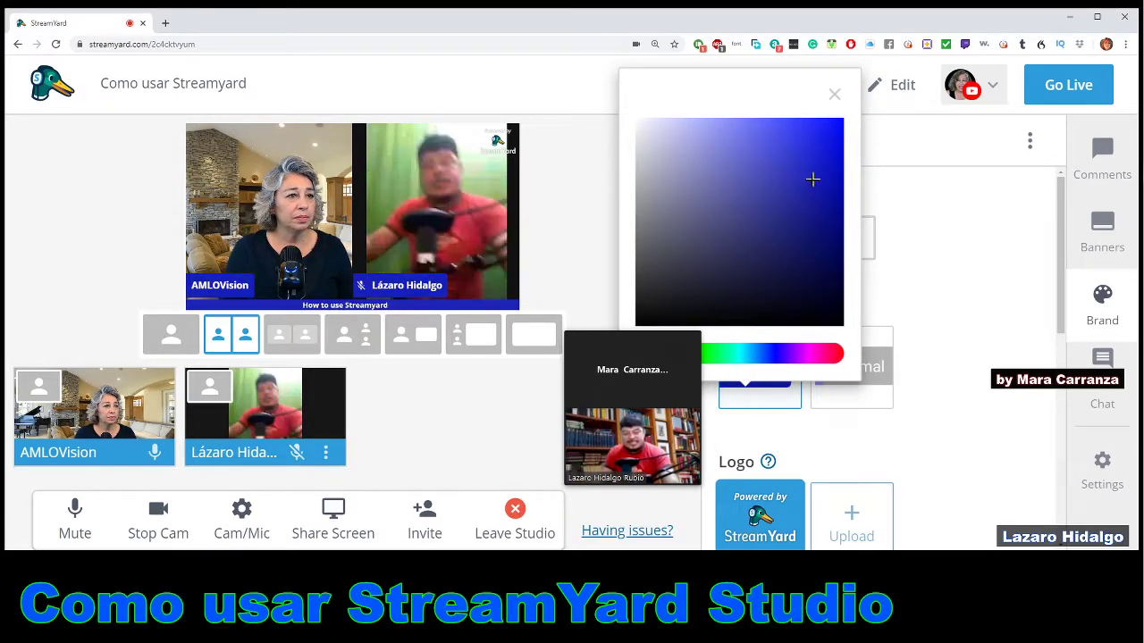
{"action": "left_click_drag", "start_coordinate": [758, 89], "coordinate": [935, 69]}
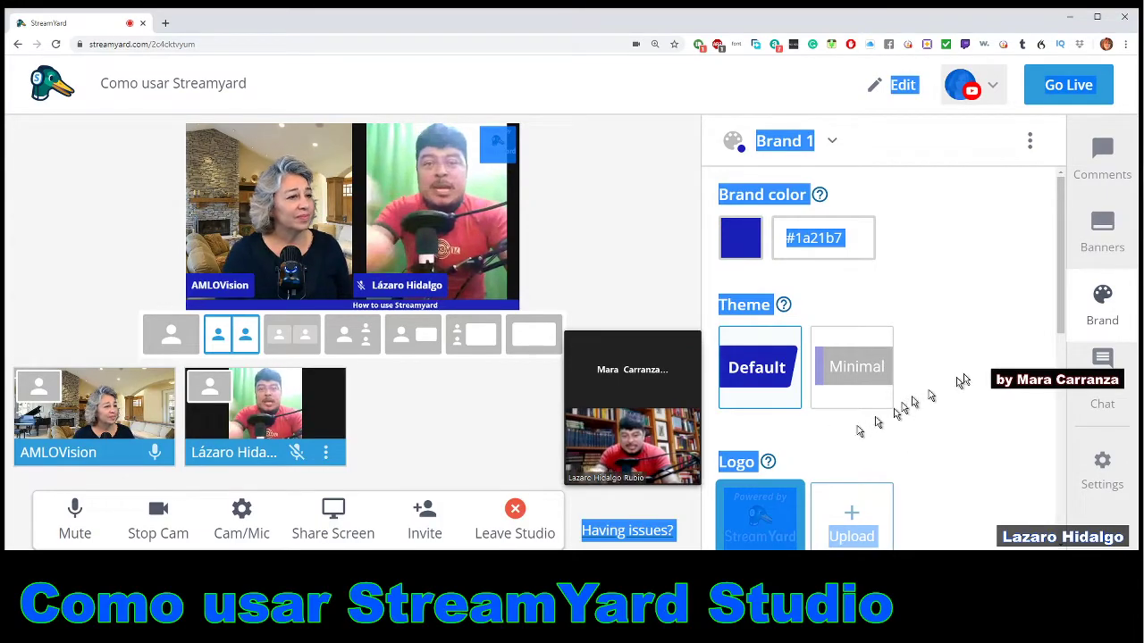
Step: Review the brand's logo, overlay and background options and open the viewer comments
{"action": "scroll", "coordinate": [945, 388], "scroll_direction": "down", "scroll_amount": 3}
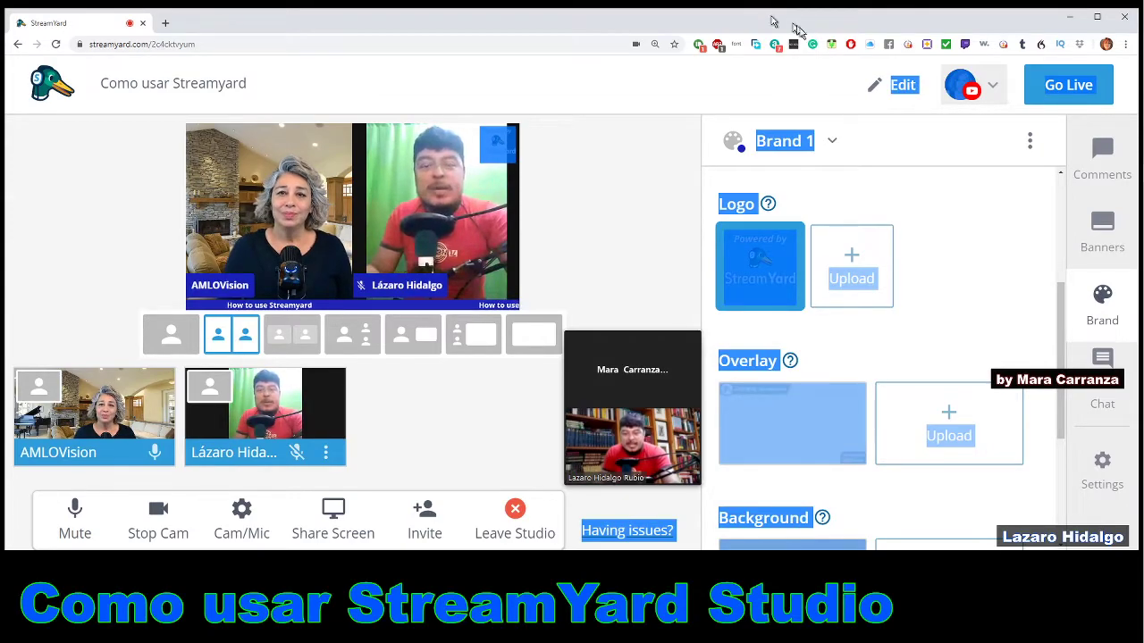
{"action": "left_click", "coordinate": [802, 462]}
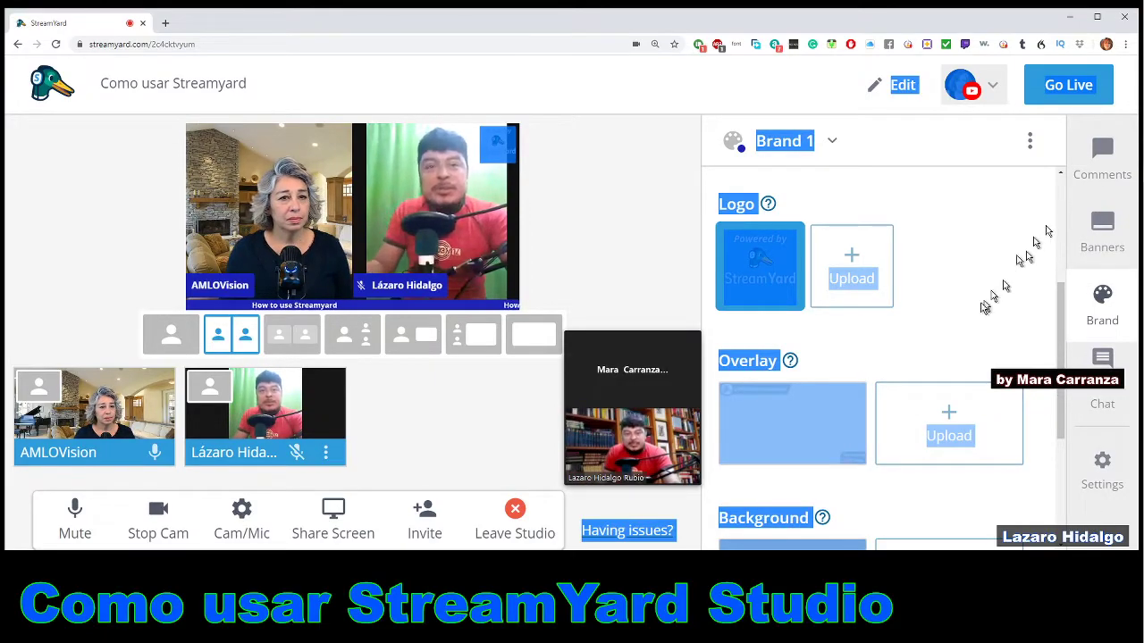
{"action": "left_click", "coordinate": [1103, 152]}
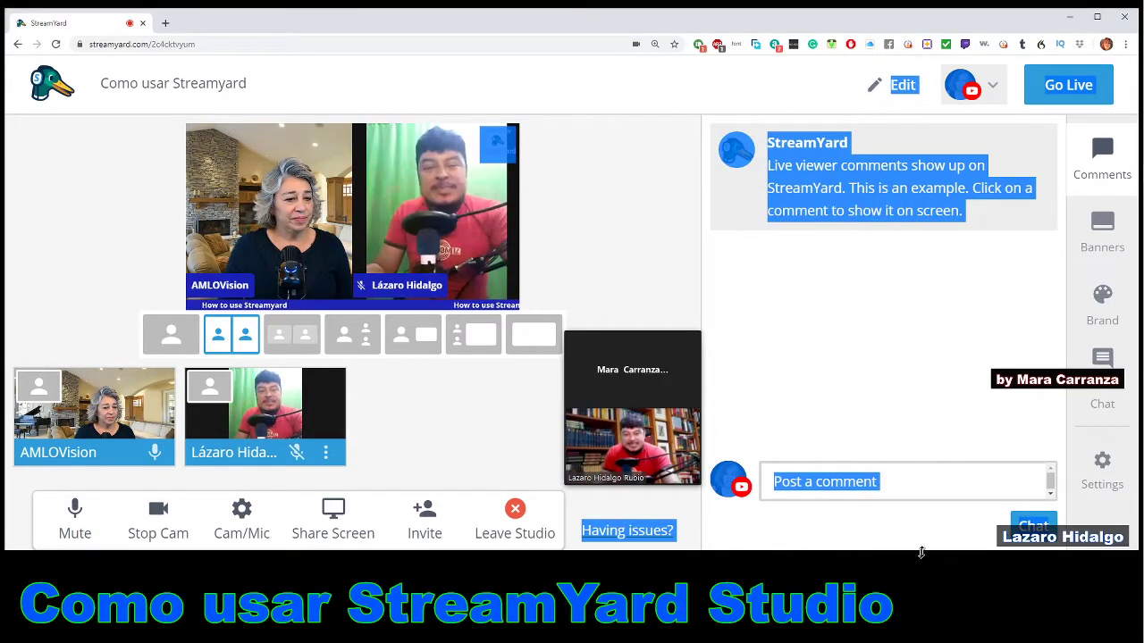
Step: Stretch the browser window downward and open the screen sharing tips, clearing the floating video-call window away from them
{"action": "left_click_drag", "start_coordinate": [930, 554], "coordinate": [947, 640]}
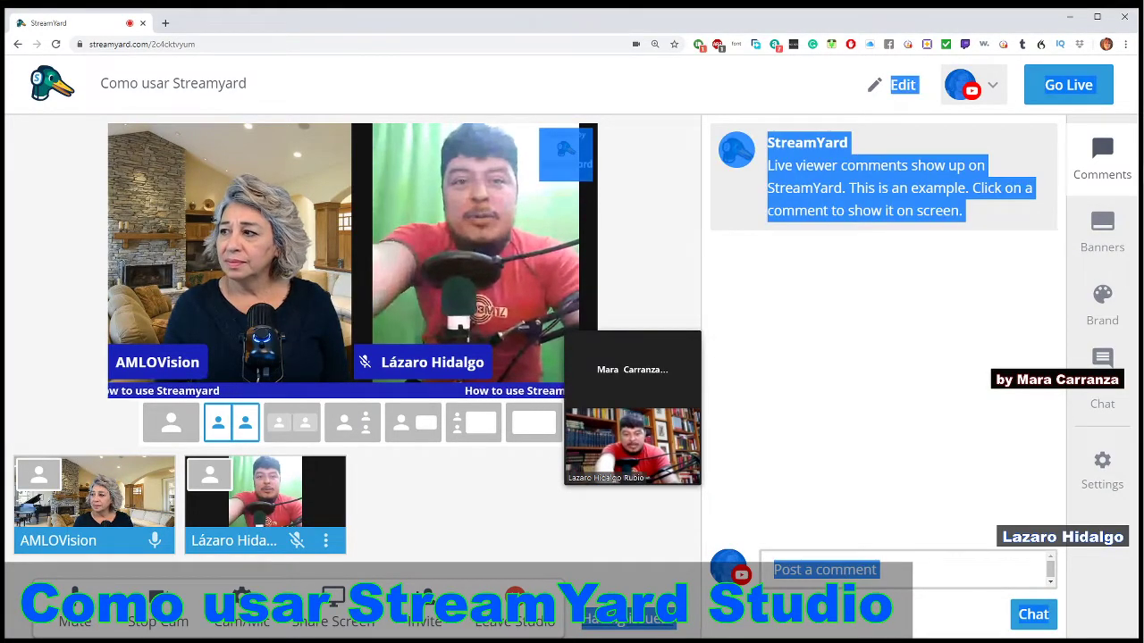
{"action": "key", "text": "alt+Tab"}
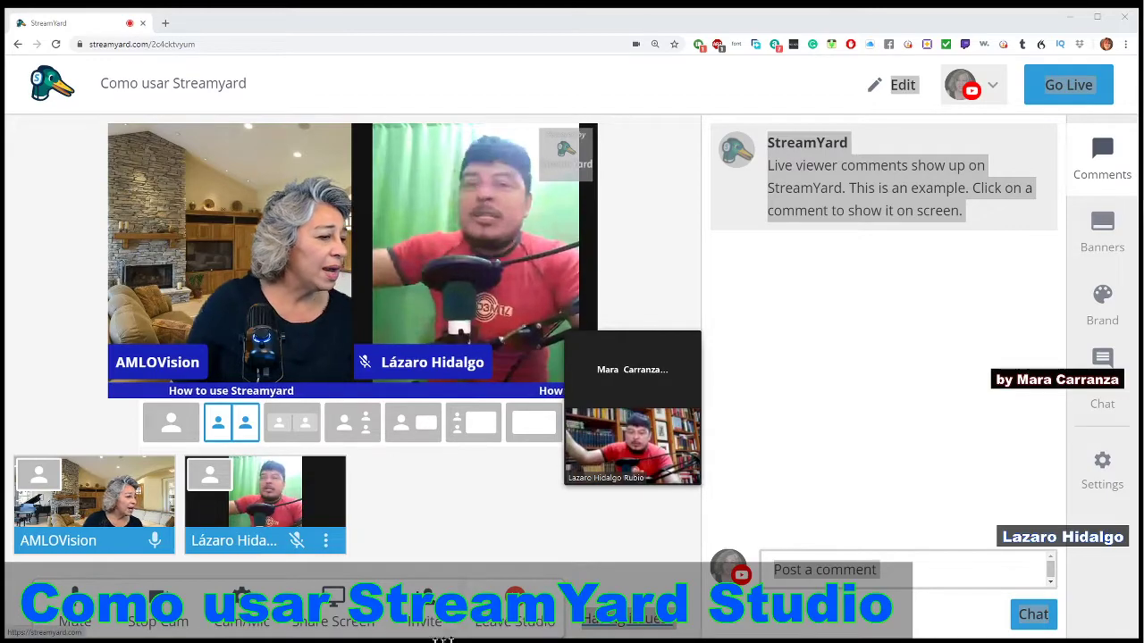
{"action": "left_click", "coordinate": [341, 601]}
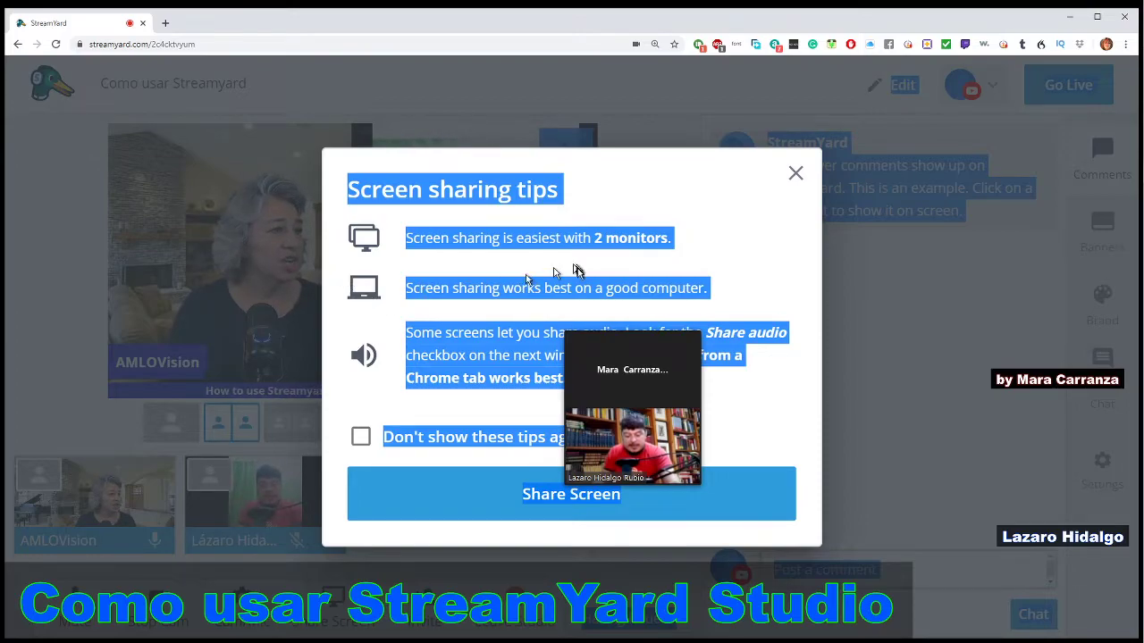
{"action": "mouse_move", "coordinate": [655, 361]}
{"action": "left_click_drag", "start_coordinate": [636, 336], "coordinate": [1012, 194]}
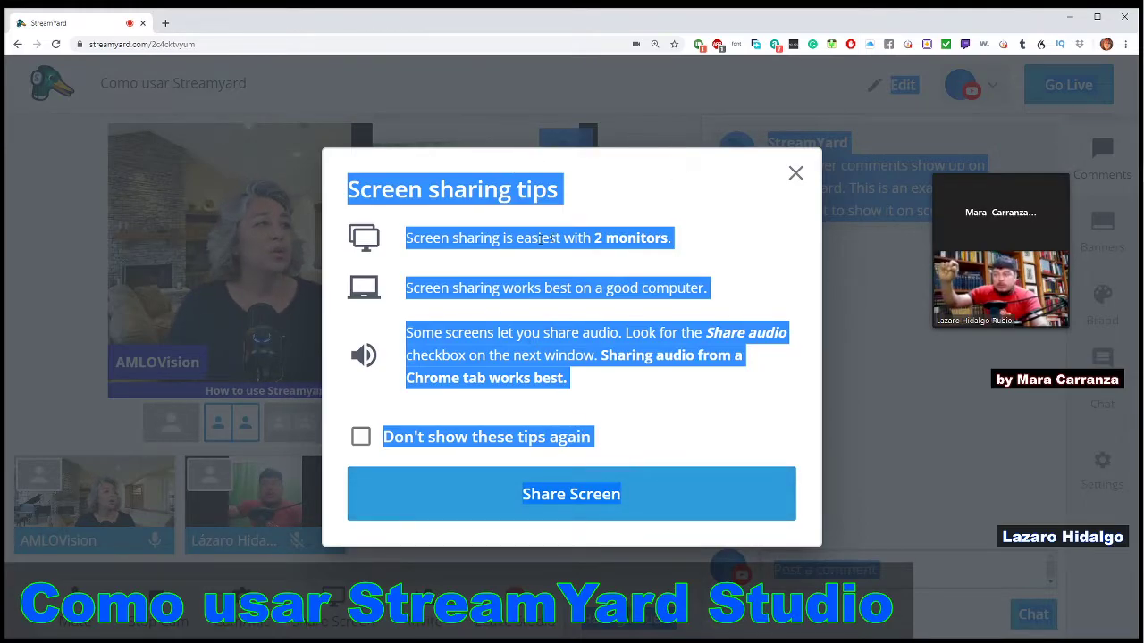
Step: Open the bookmarked Twitter profile in a new browser tab and return to the screen sharing tips in StreamYard
{"action": "left_click", "coordinate": [166, 23]}
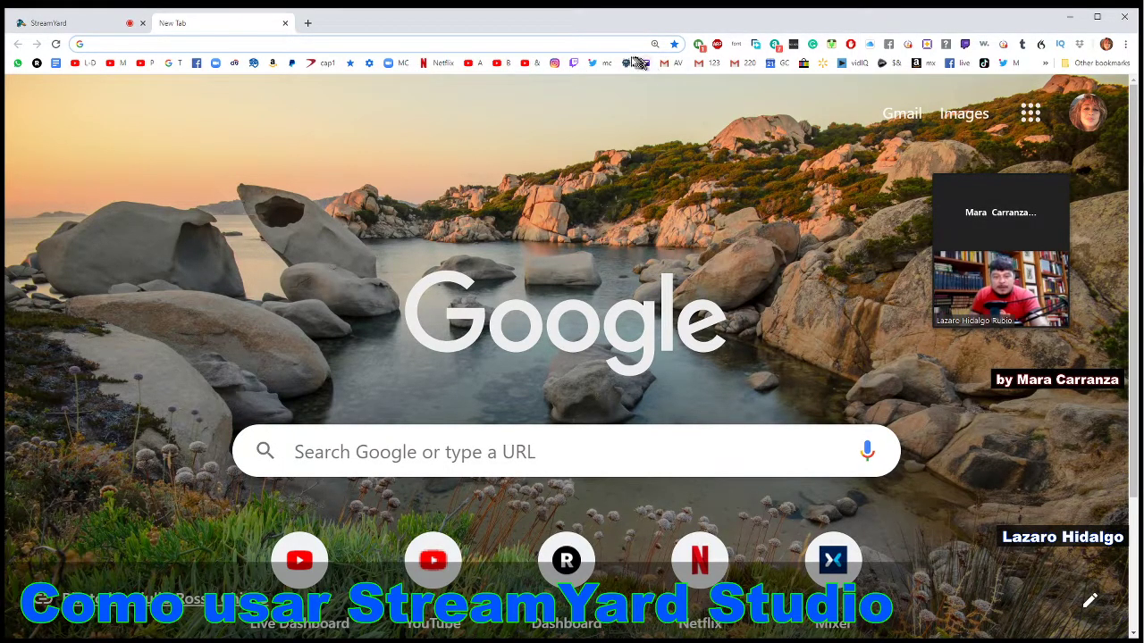
{"action": "left_click", "coordinate": [604, 62]}
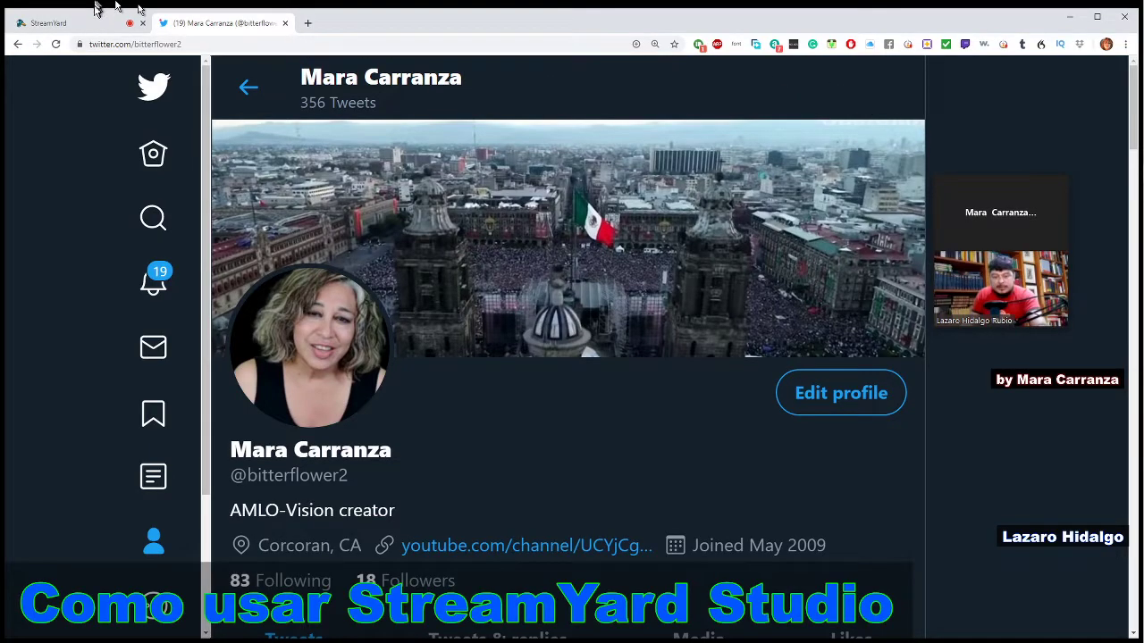
{"action": "left_click", "coordinate": [76, 27]}
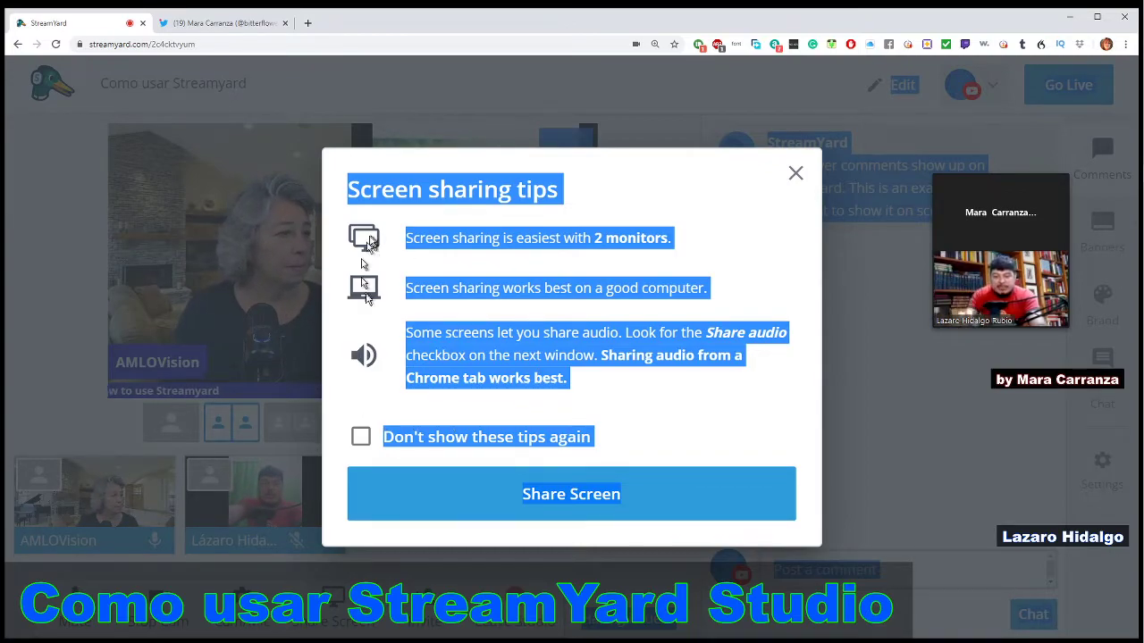
Step: Share the Chrome tab with the Twitter profile into the broadcast without audio and return to the StreamYard studio
{"action": "left_click", "coordinate": [602, 498]}
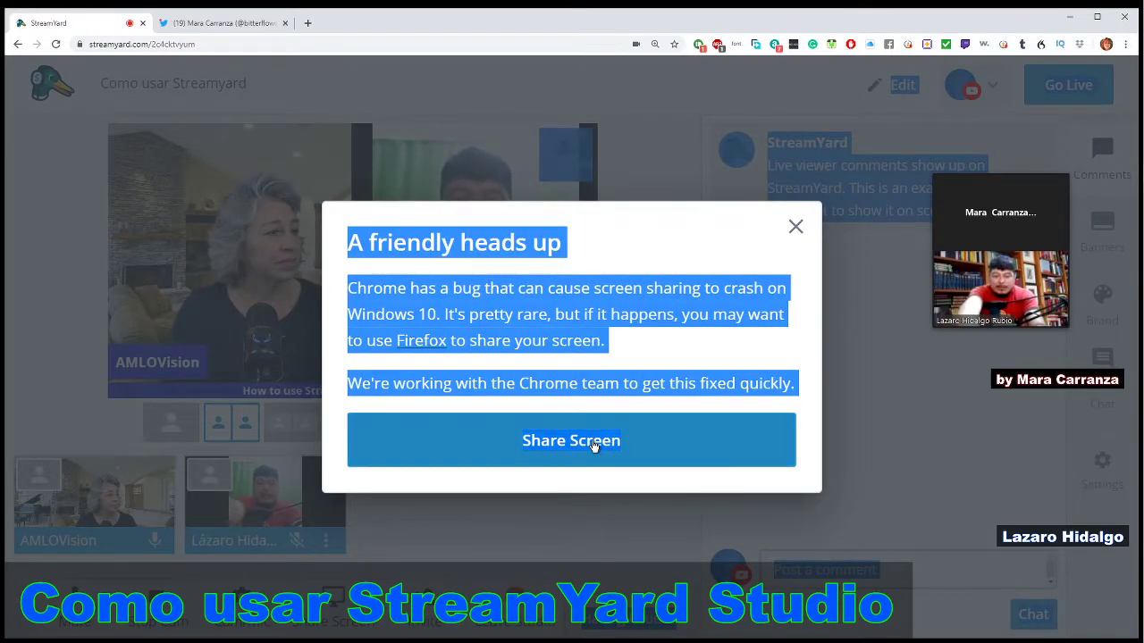
{"action": "left_click", "coordinate": [592, 450]}
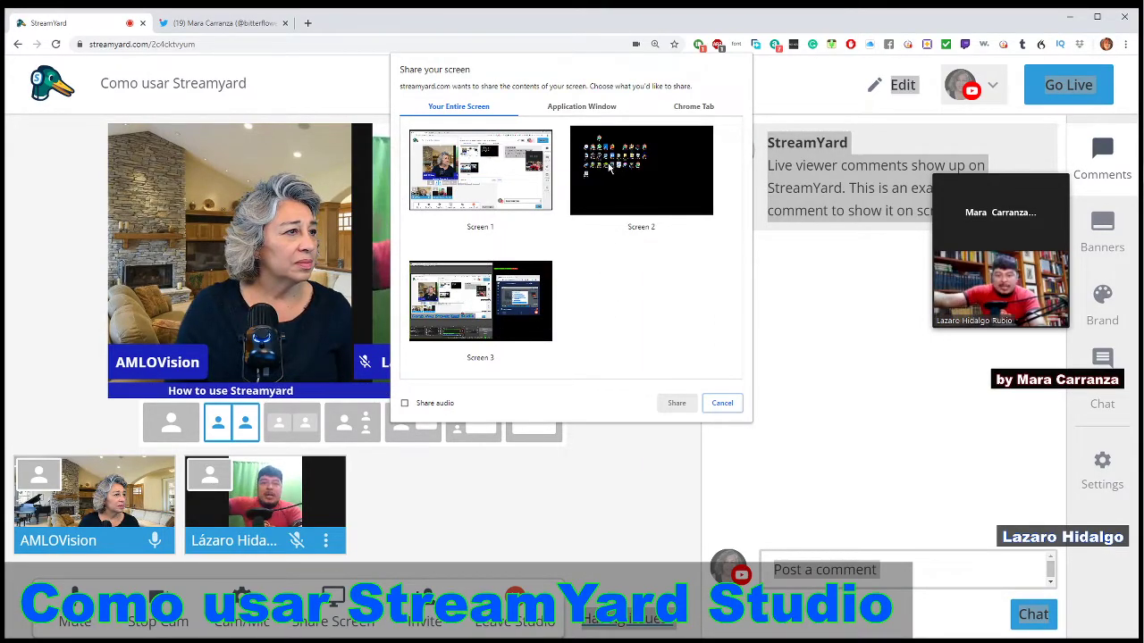
{"action": "left_click", "coordinate": [698, 108]}
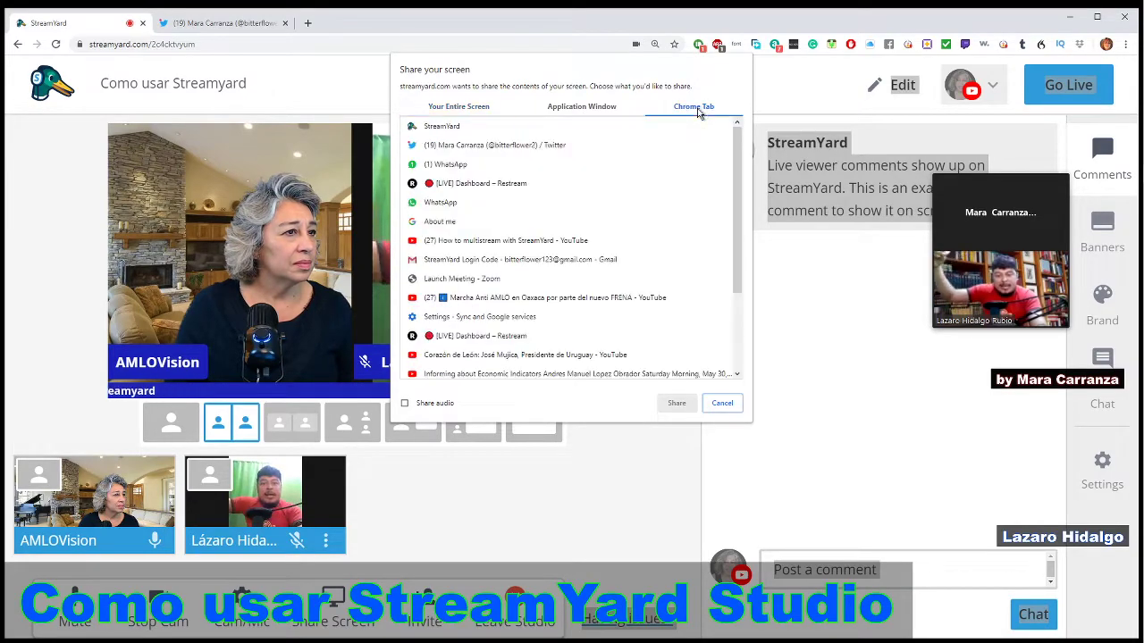
{"action": "left_click", "coordinate": [438, 149]}
{"action": "left_click", "coordinate": [676, 405]}
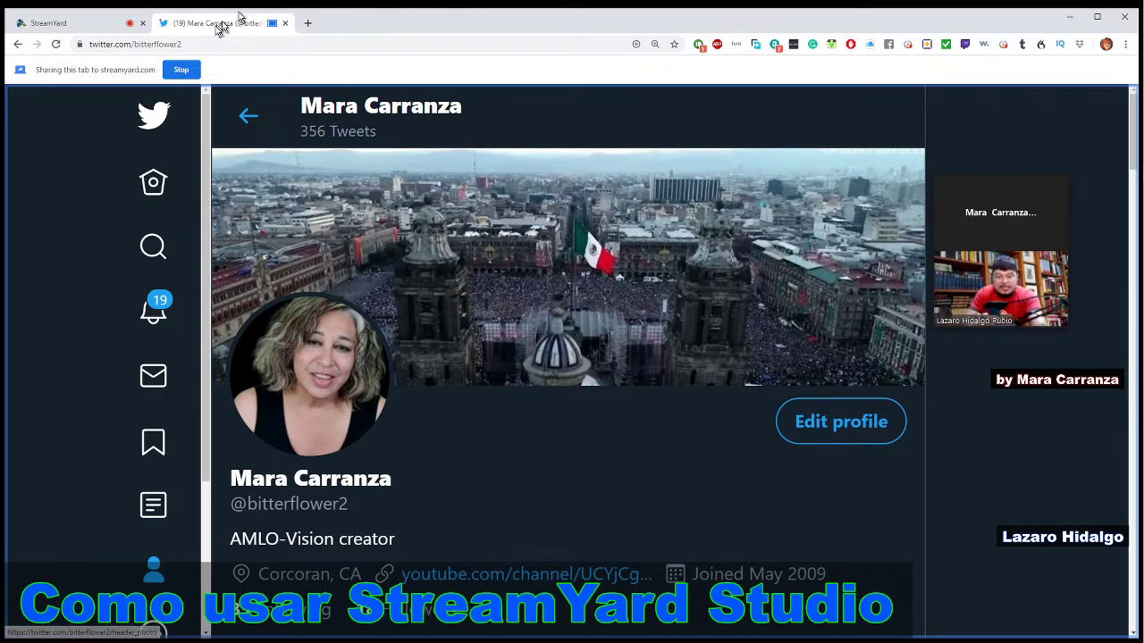
{"action": "left_click", "coordinate": [74, 17]}
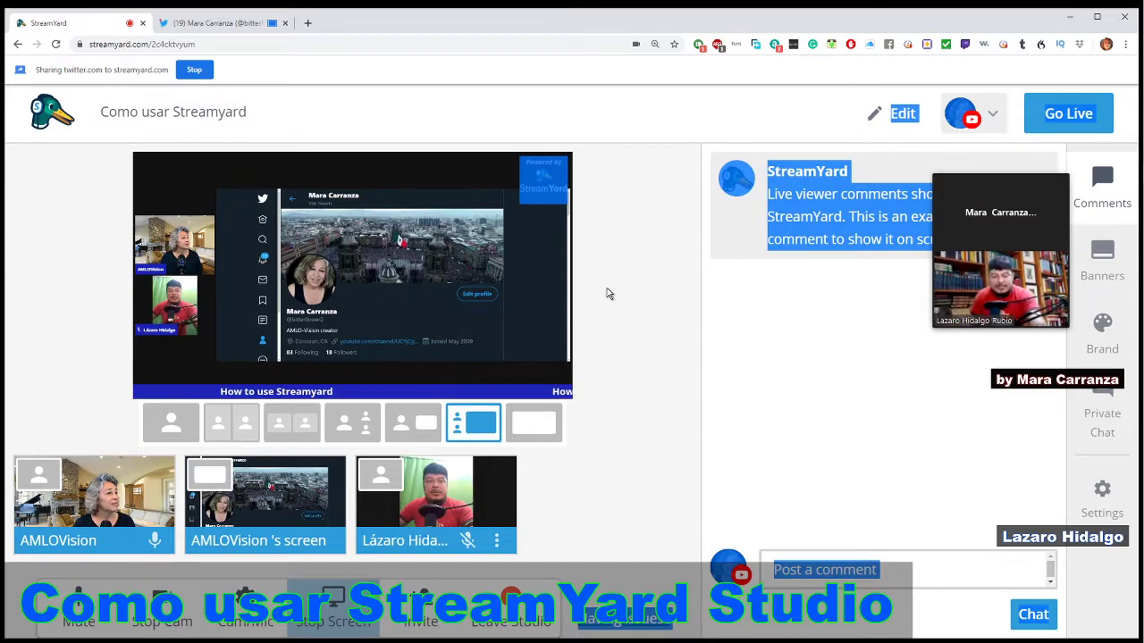
Step: Switch the broadcast through the solo, cropped side-by-side, uncropped side-by-side and large-speaker layouts to the one showing the host beside the shared screen
{"action": "mouse_move", "coordinate": [205, 487]}
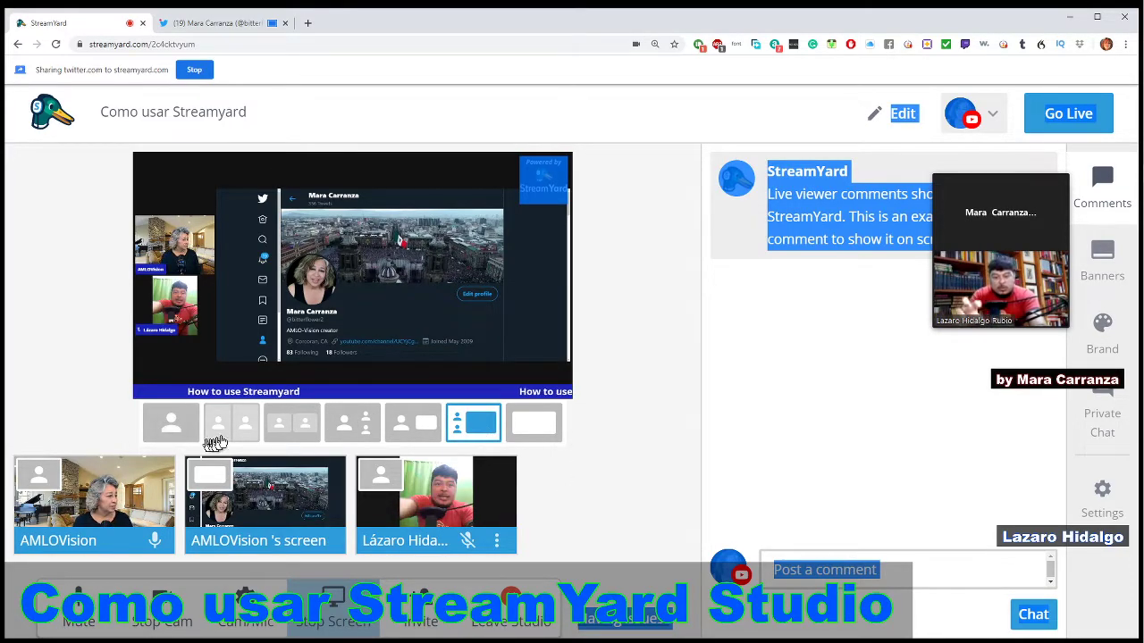
{"action": "left_click", "coordinate": [172, 428]}
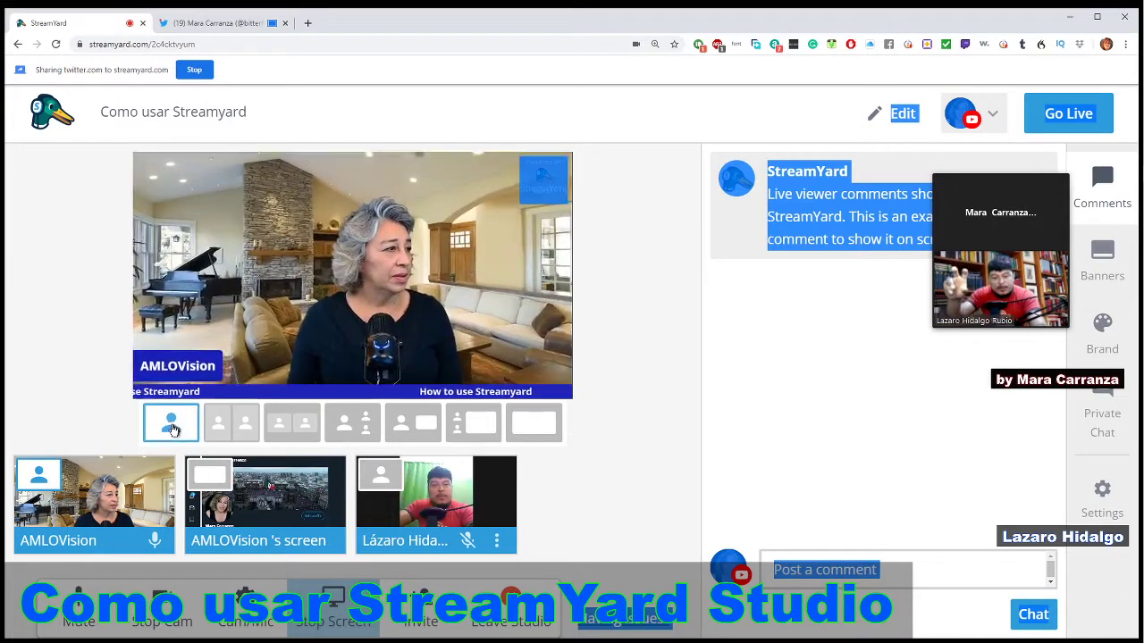
{"action": "left_click", "coordinate": [245, 424]}
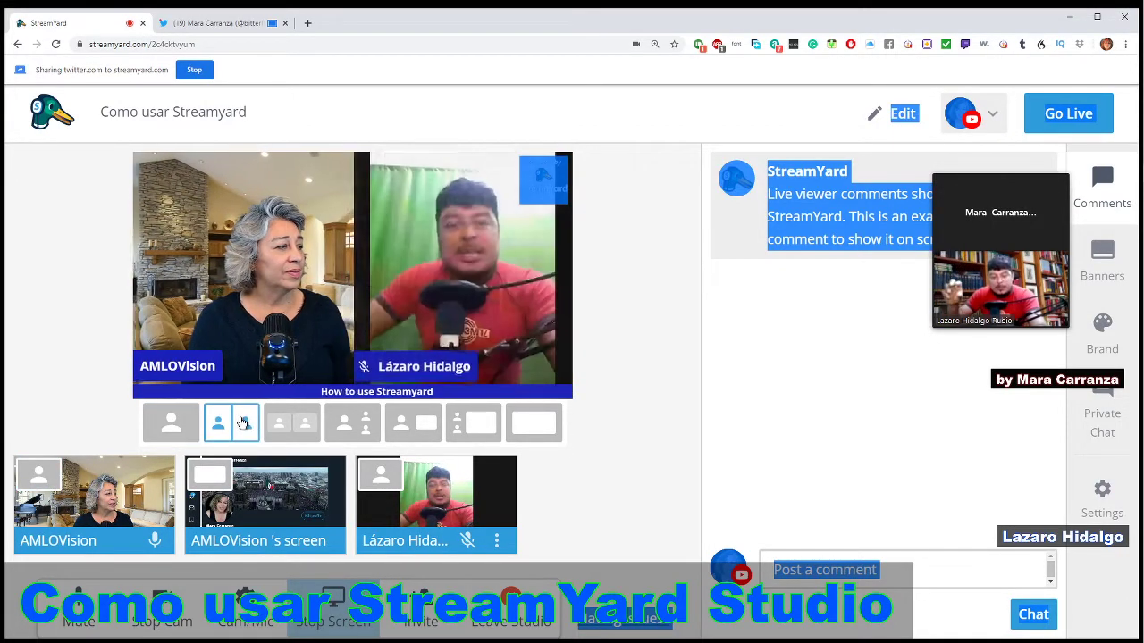
{"action": "left_click", "coordinate": [307, 429]}
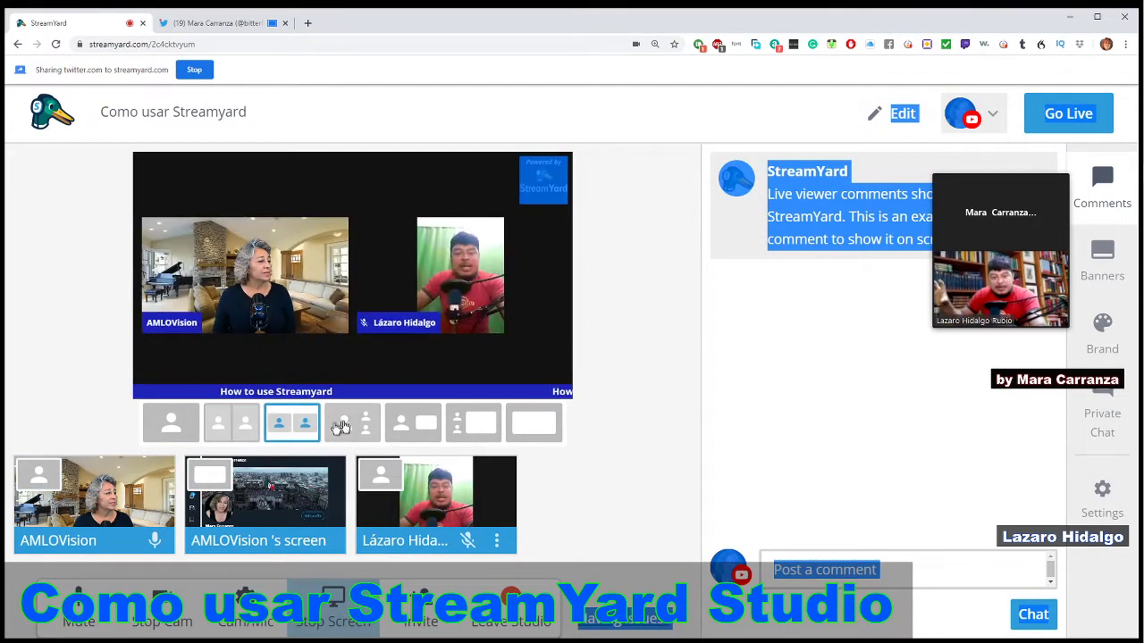
{"action": "left_click", "coordinate": [360, 428]}
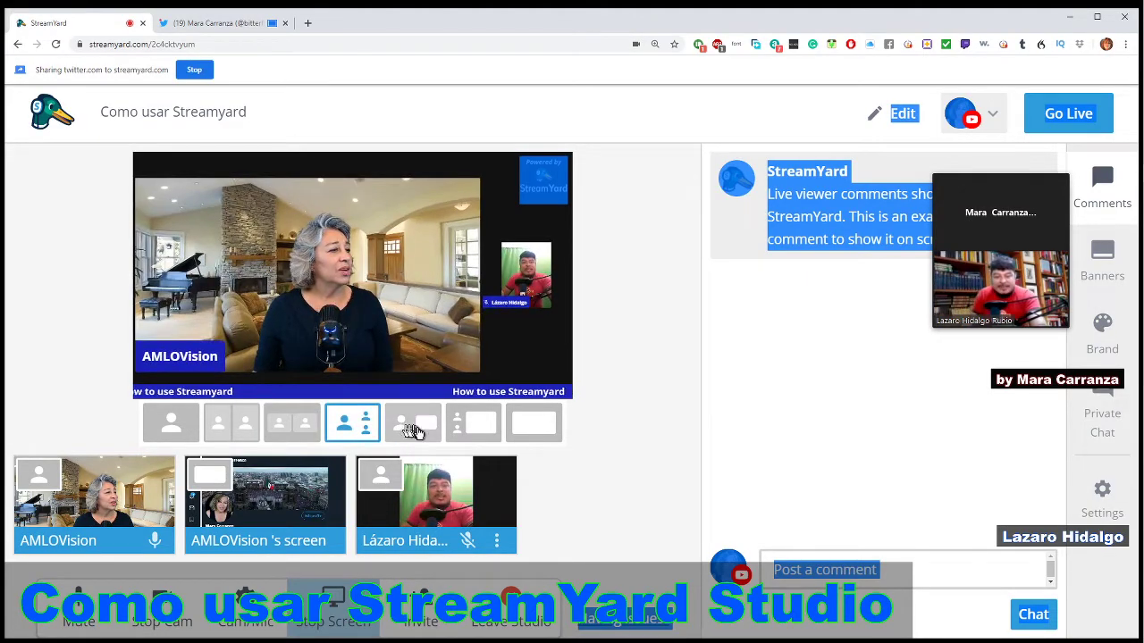
{"action": "left_click", "coordinate": [422, 433]}
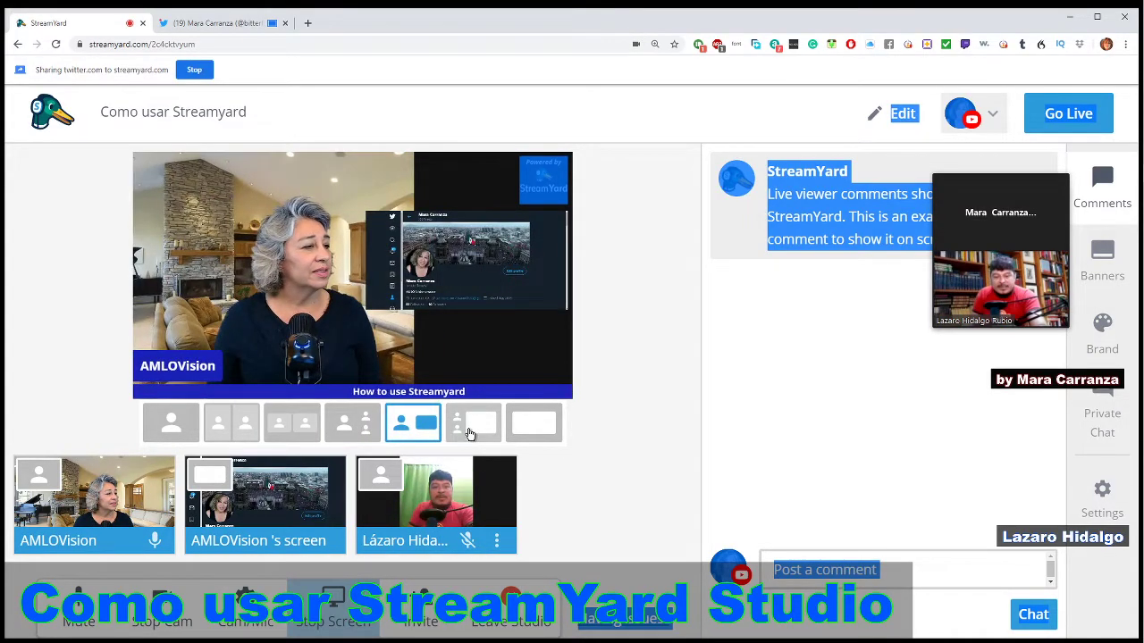